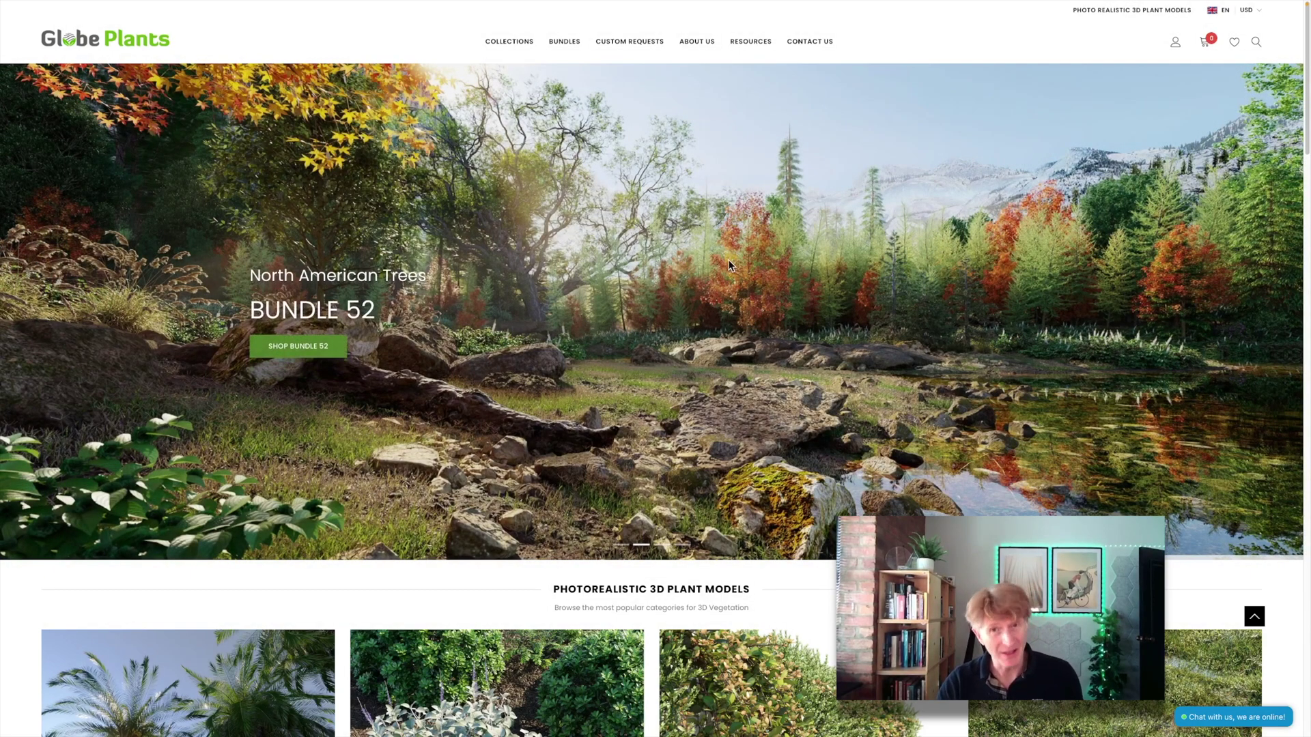
- Preview the side-view and top-view alpha images of Cornus sanguinea 001
scroll(728, 262, "down", 1)
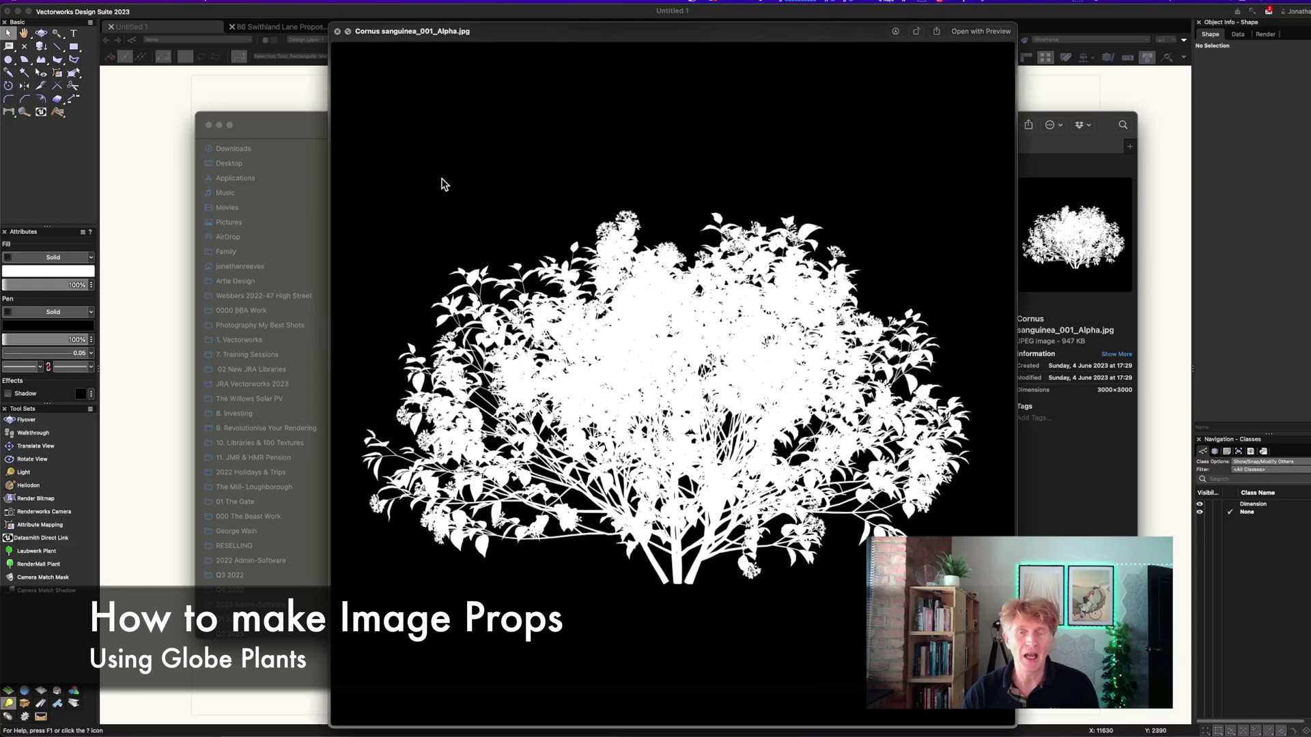
key("Down")
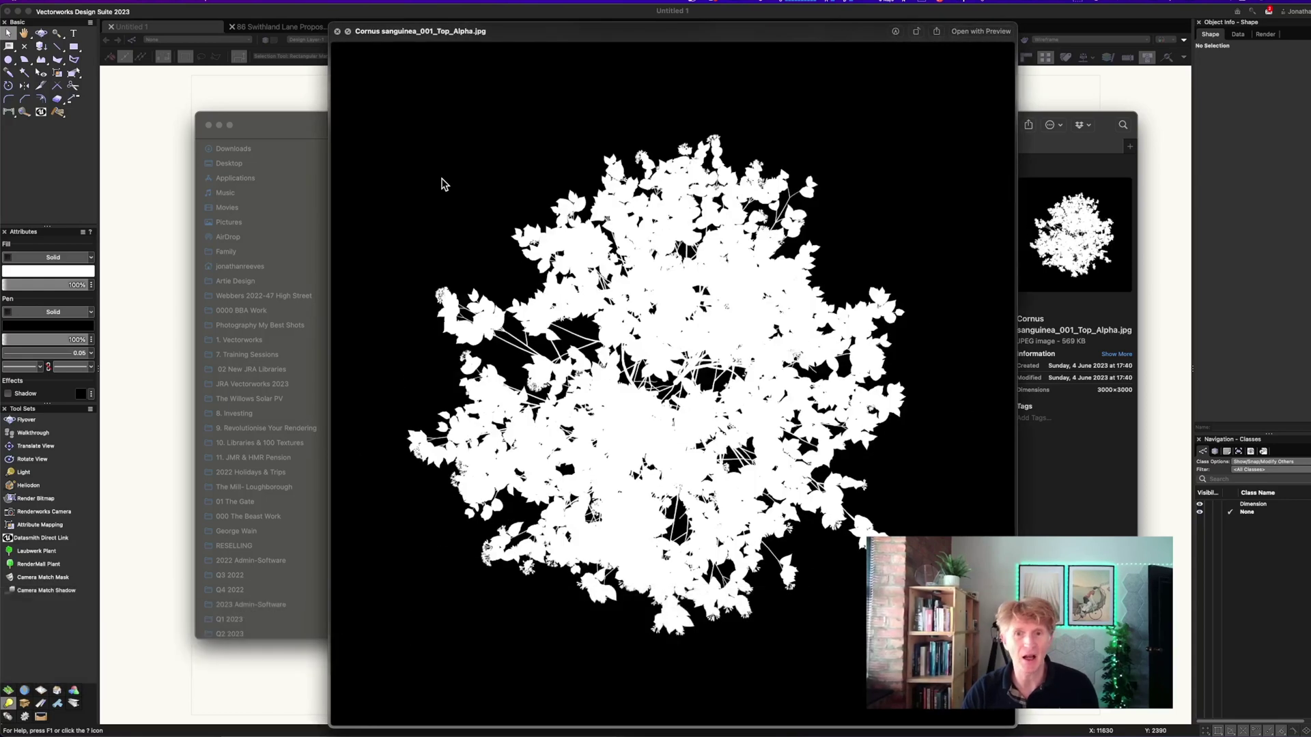
key("Down")
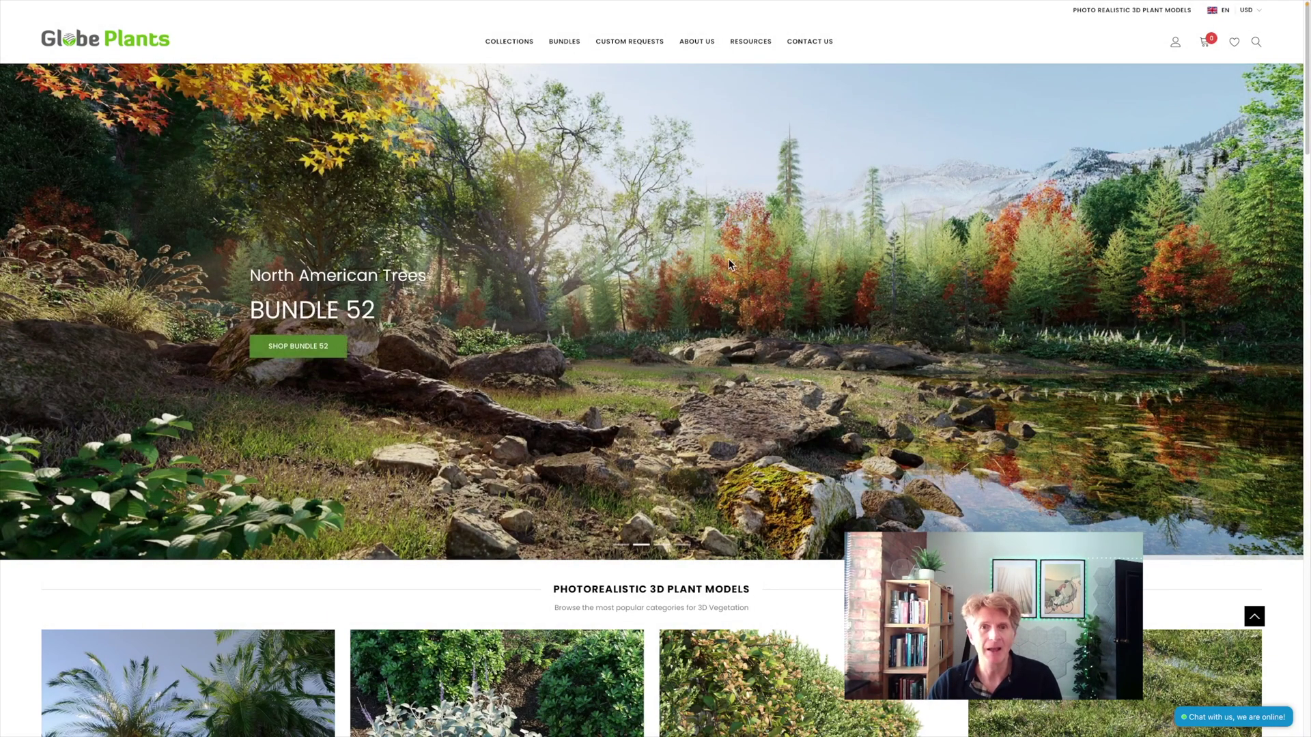
- Browse the Globe Plants home page through the plant categories and new arrivals
scroll(727, 265, "down", 2)
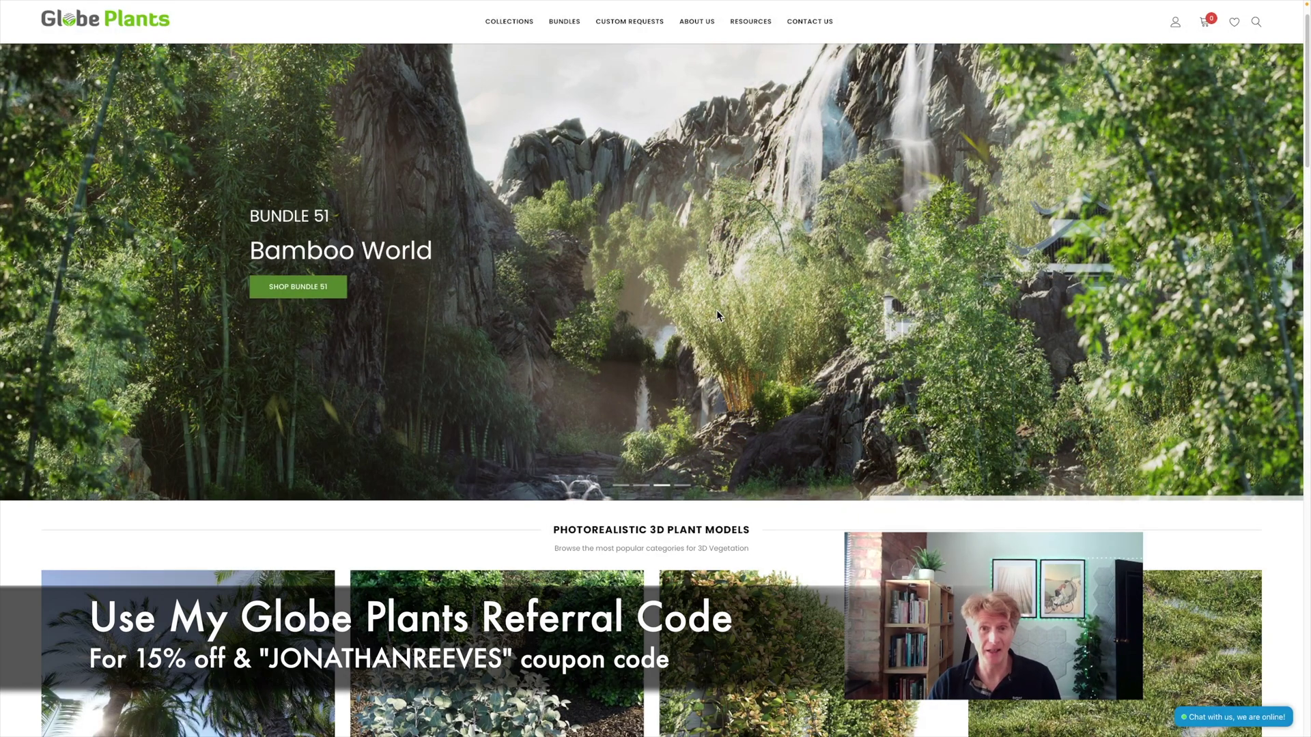
scroll(716, 316, "down", 3)
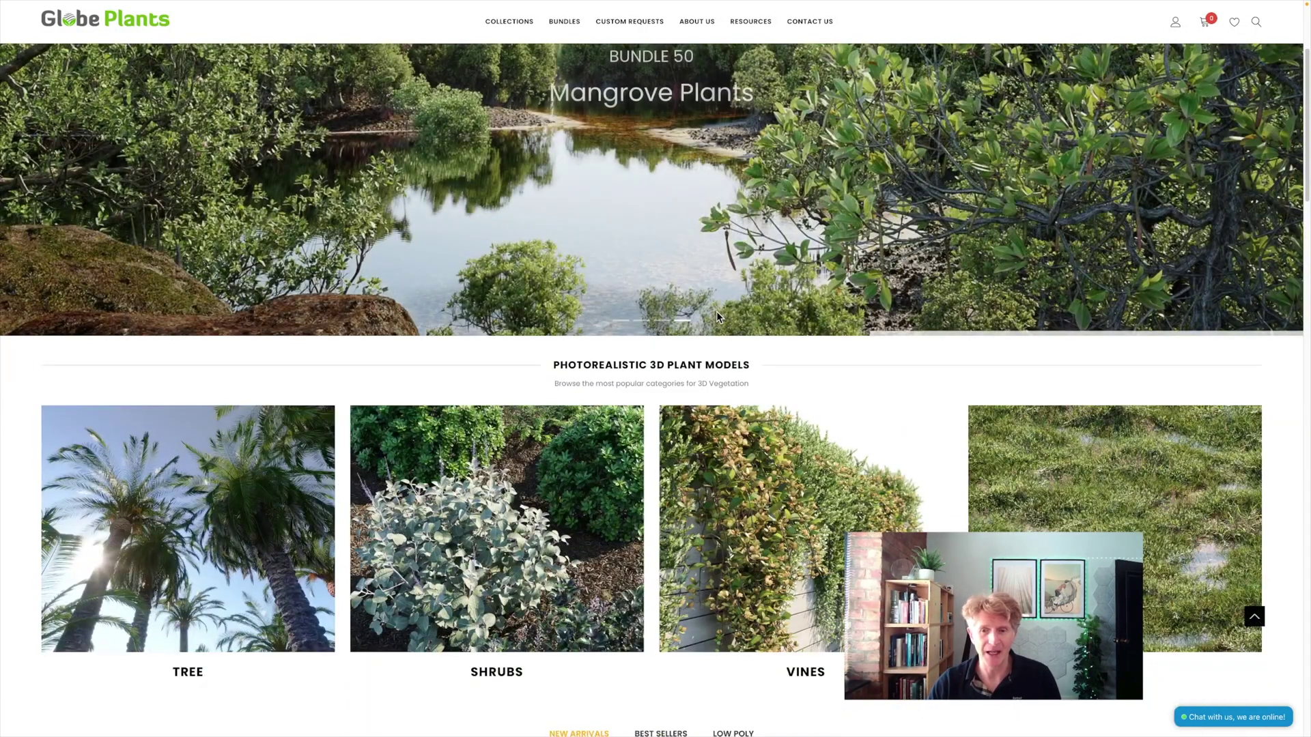
scroll(716, 311, "down", 3)
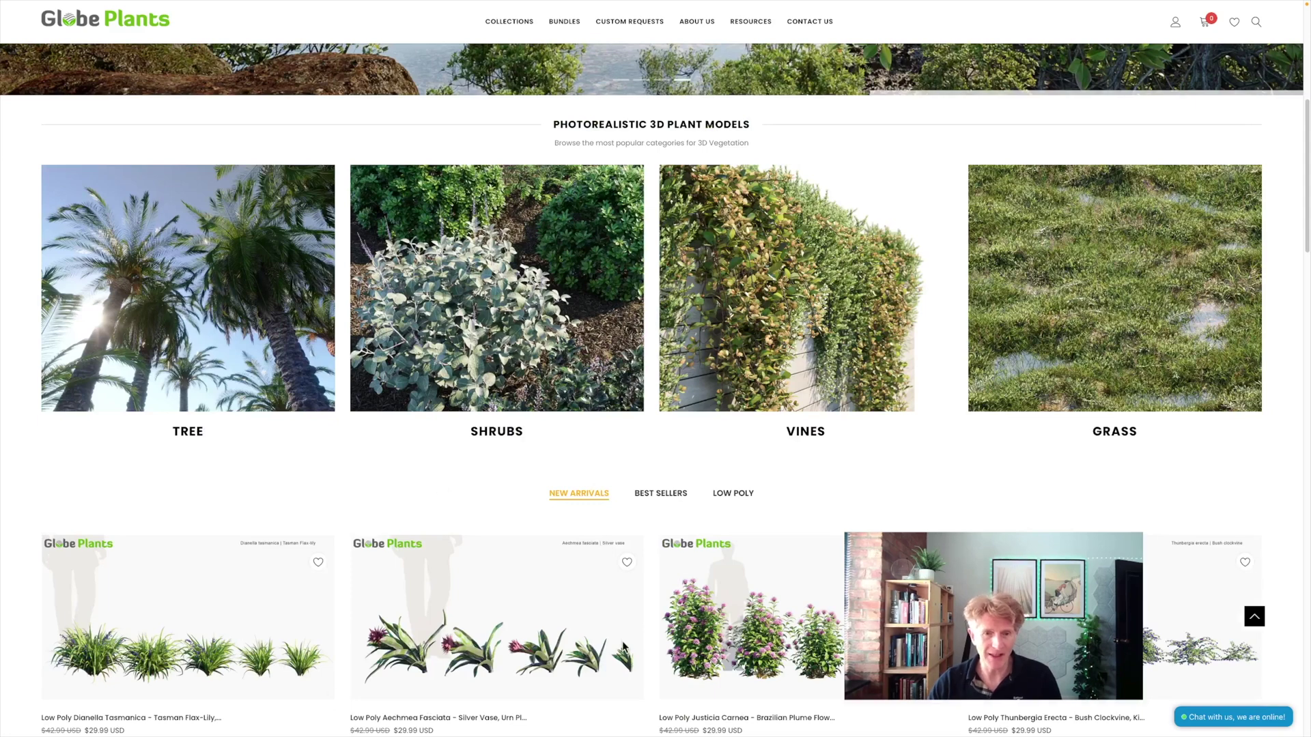
scroll(859, 337, "down", 3)
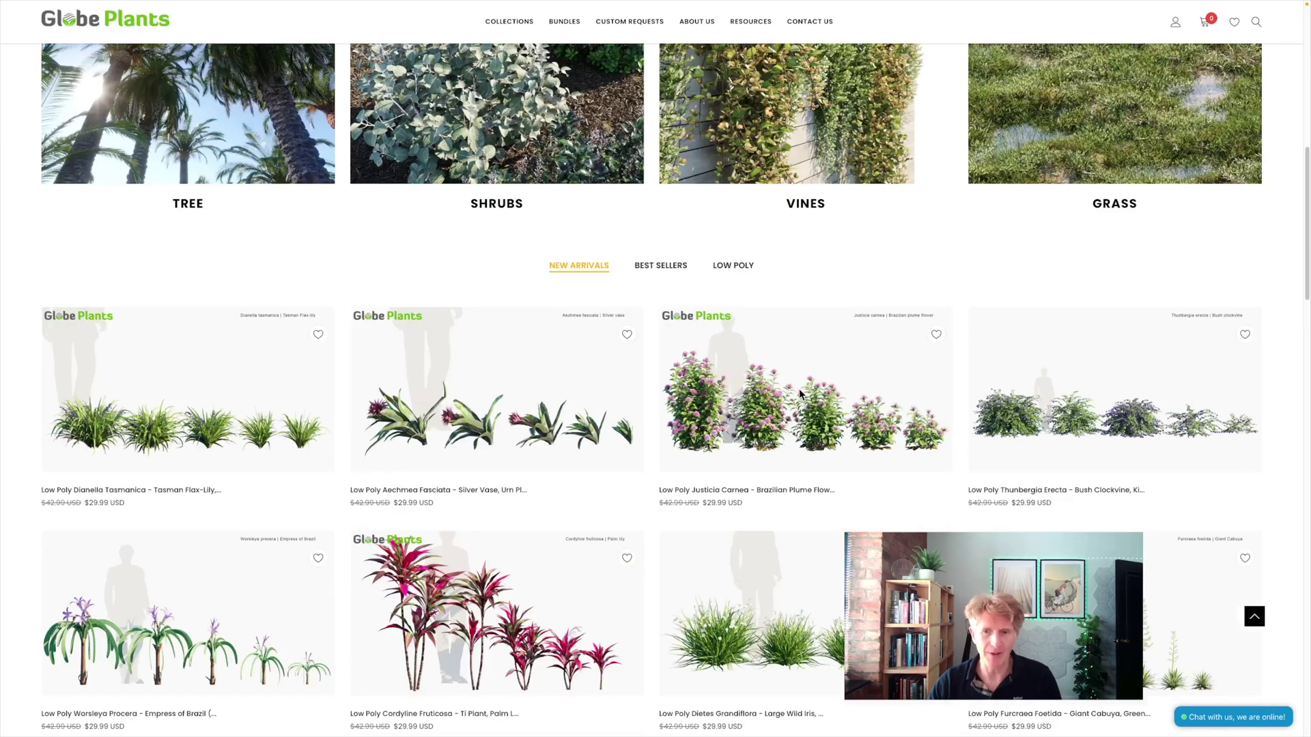
mouse_move(944, 736)
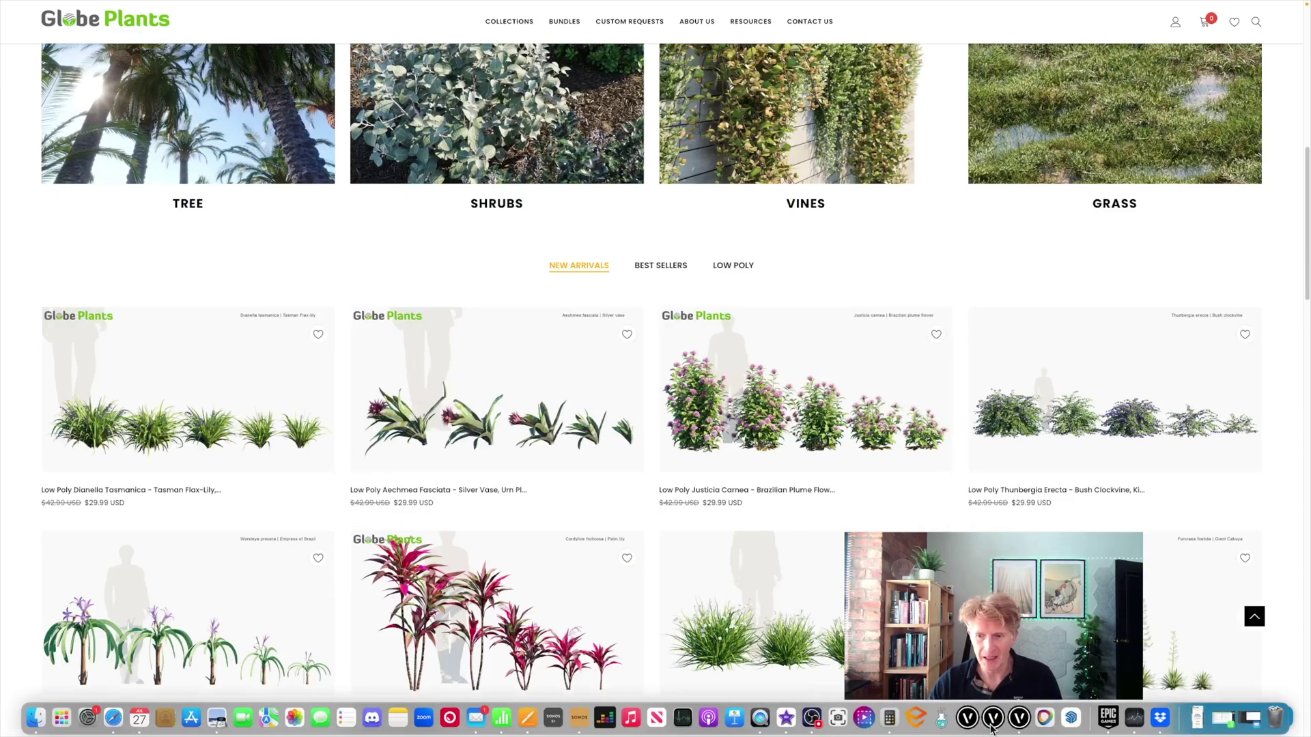
- Switch to Vectorworks and examine the walled garden model with its image prop shrubs from different angles
left_click(1022, 726)
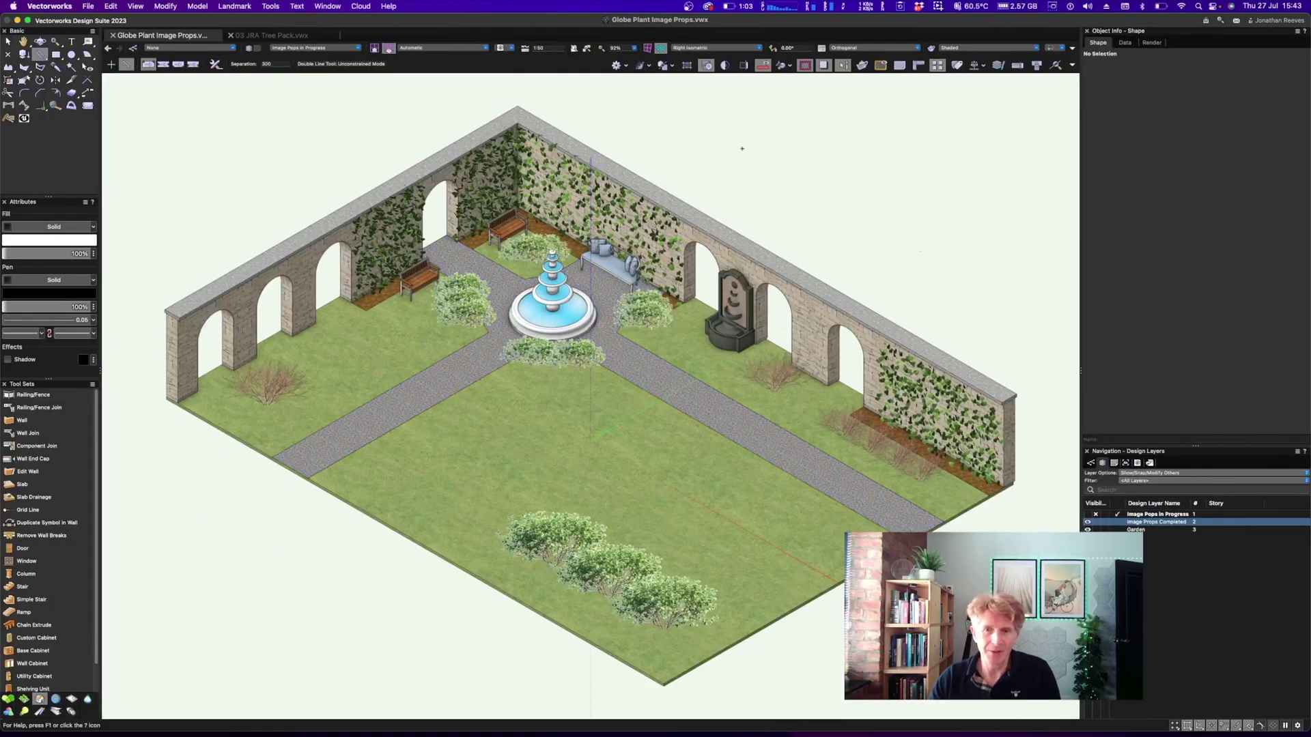
key("shift+c")
mouse_move(594, 417)
left_mouse_down()
mouse_move(554, 381)
mouse_move(583, 389)
left_mouse_up()
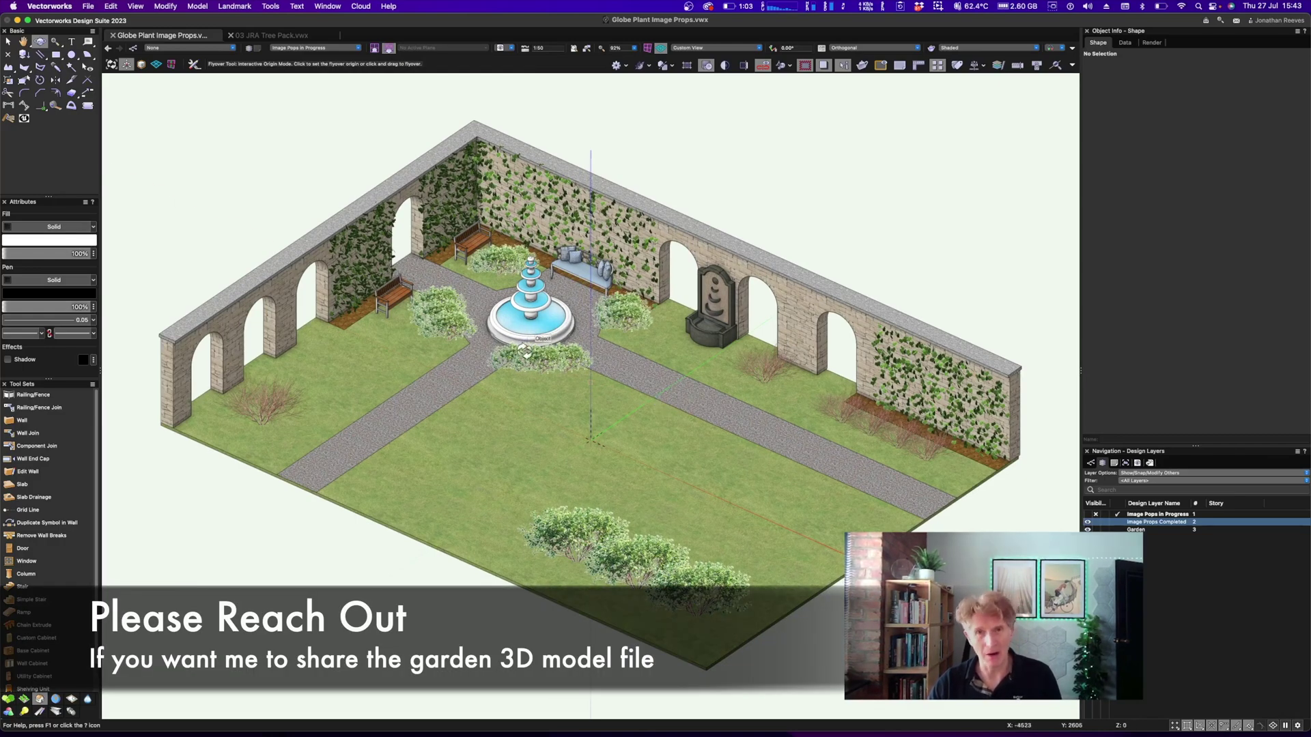
left_click_drag(612, 389, 601, 417)
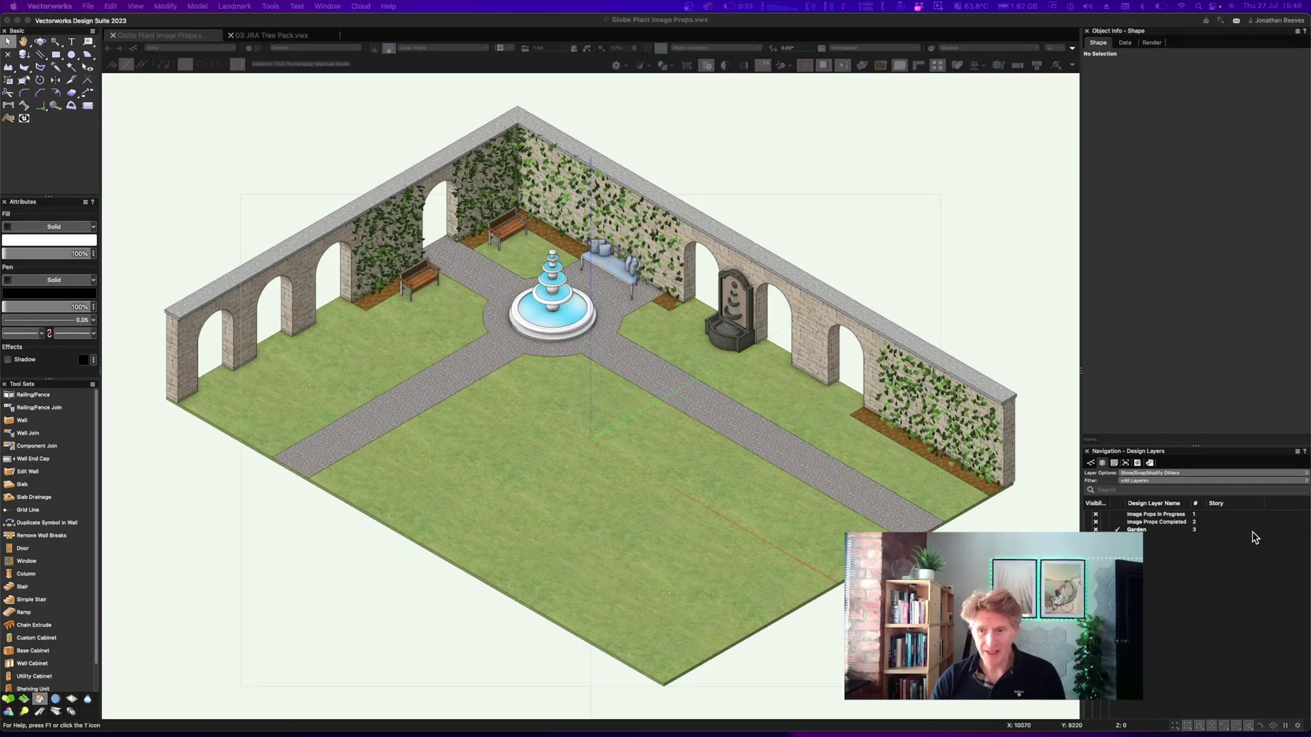
- Make the in-progress image props design layer active and show it in a Top/Plan view fitted to the page
left_click(1128, 515)
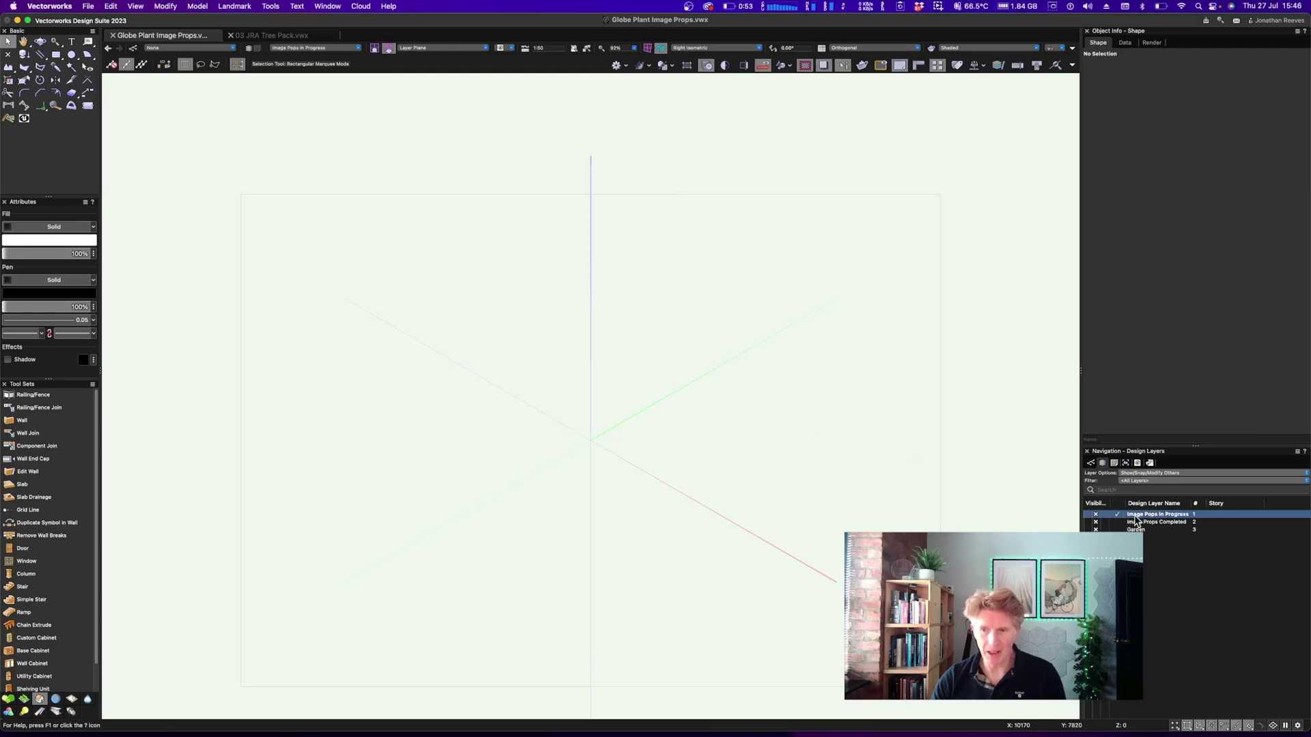
key("F5")
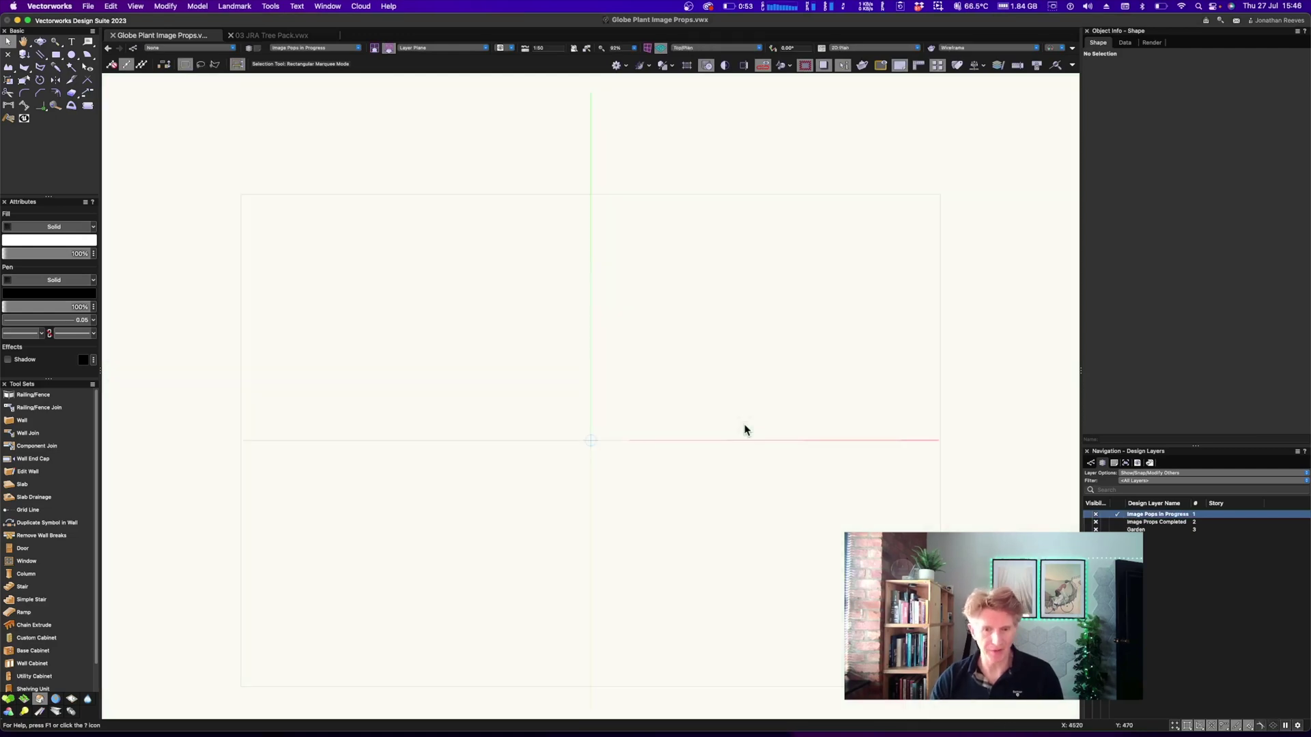
key("super+4")
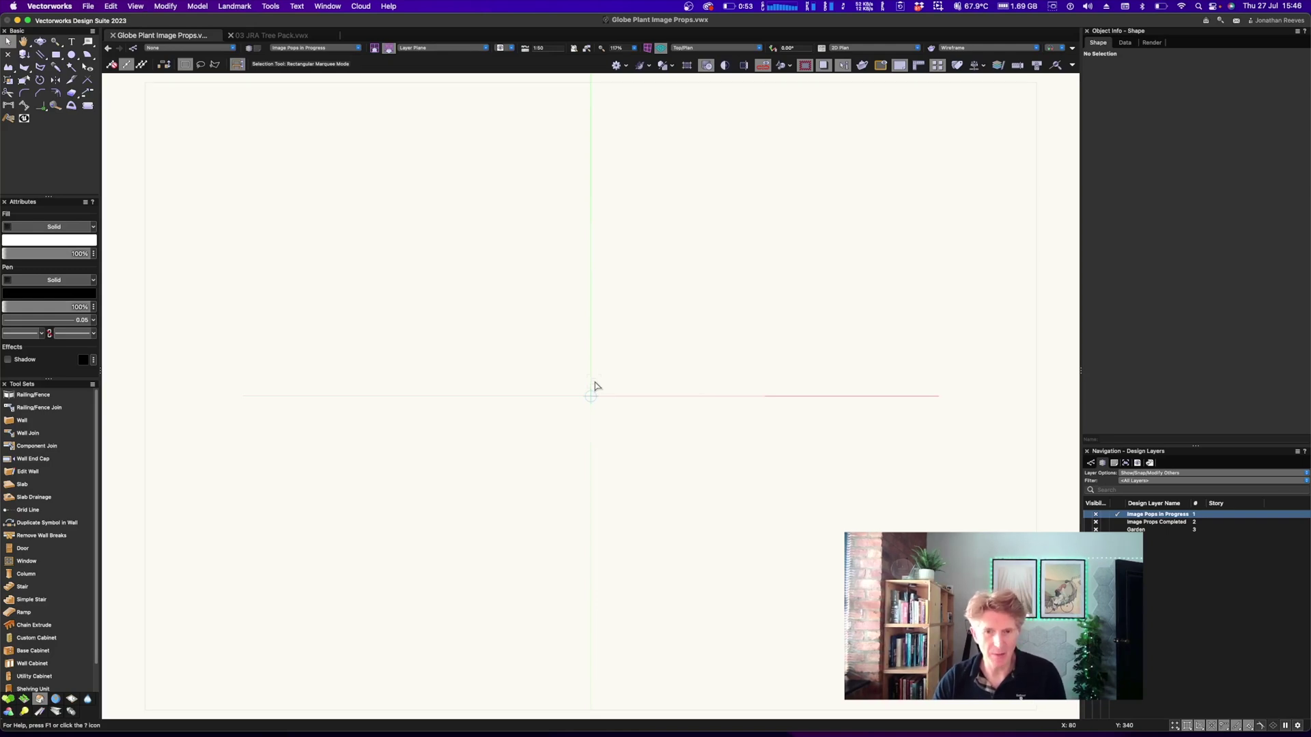
- Switch to Finder, open a new window showing the Globe Plants folder and reposition it on the screen
left_click(31, 719)
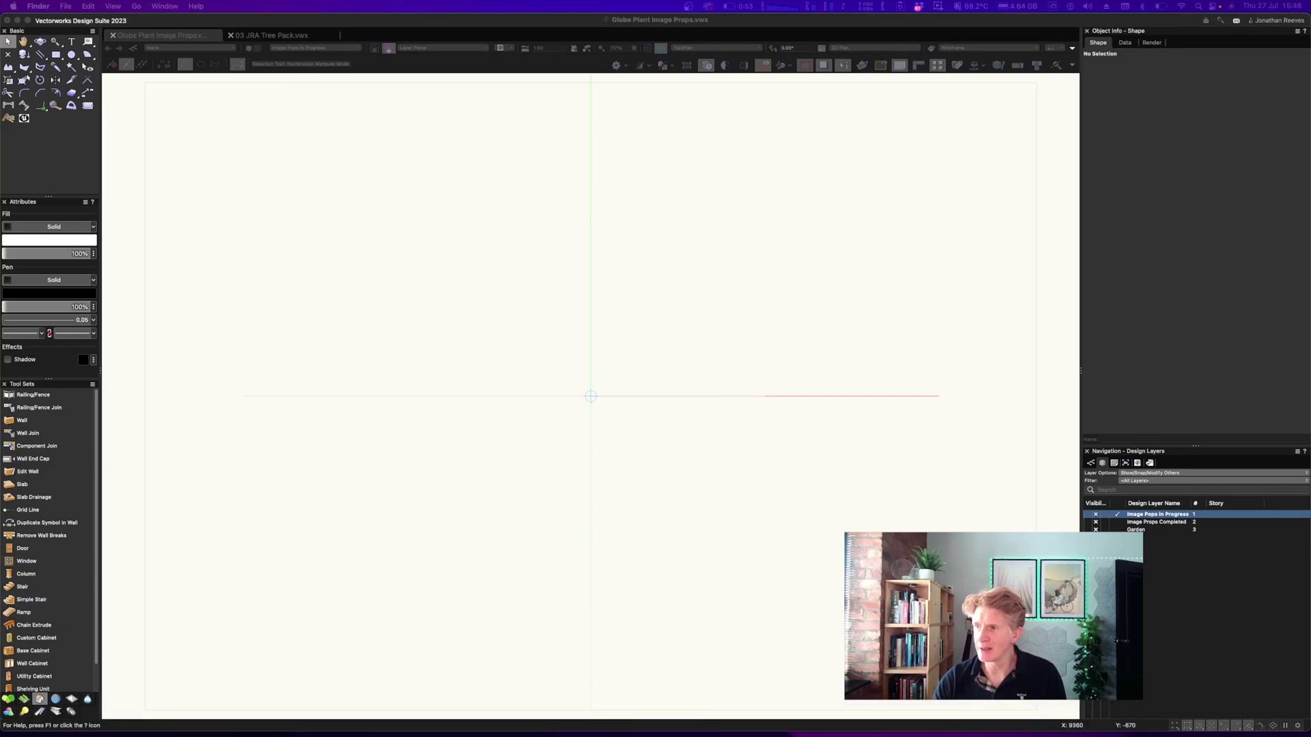
key("super+n")
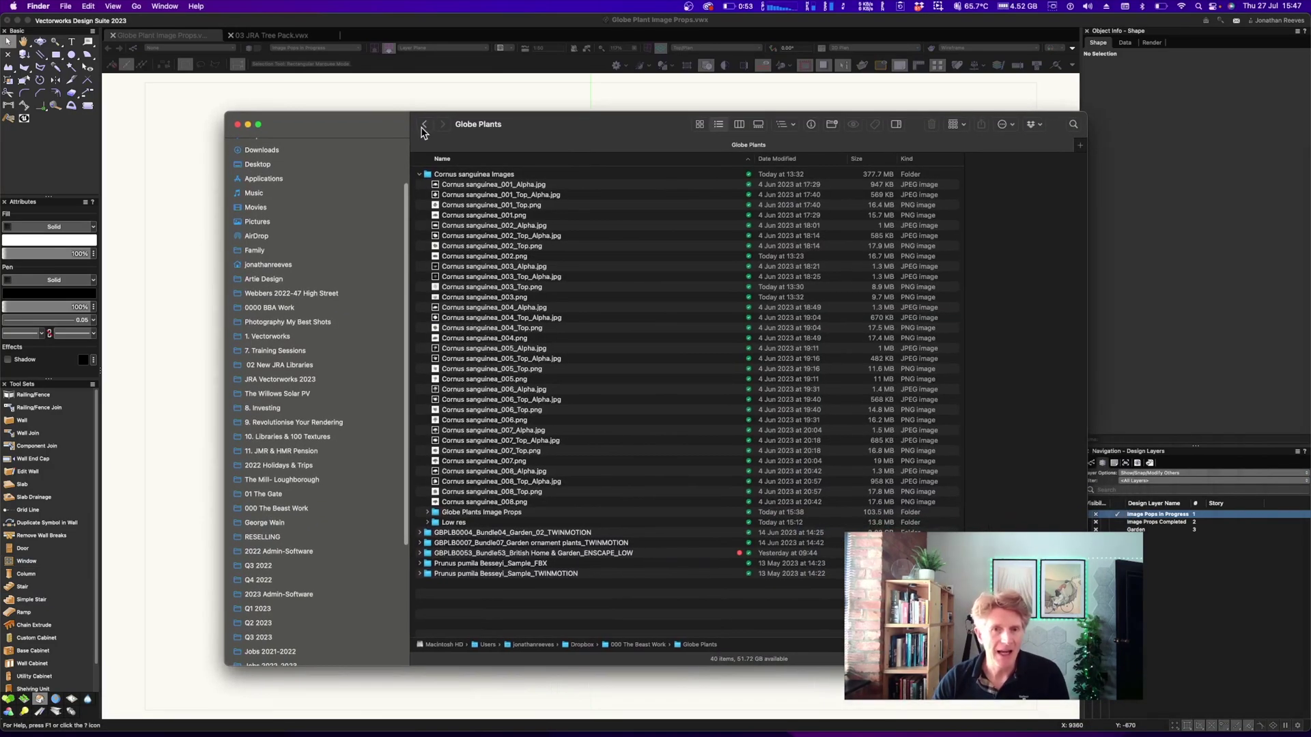
left_click_drag(386, 123, 358, 109)
- Preview the Cornus sanguinea 001 to 003 images, comparing the alpha masks with the colour side and top views
left_click(430, 158)
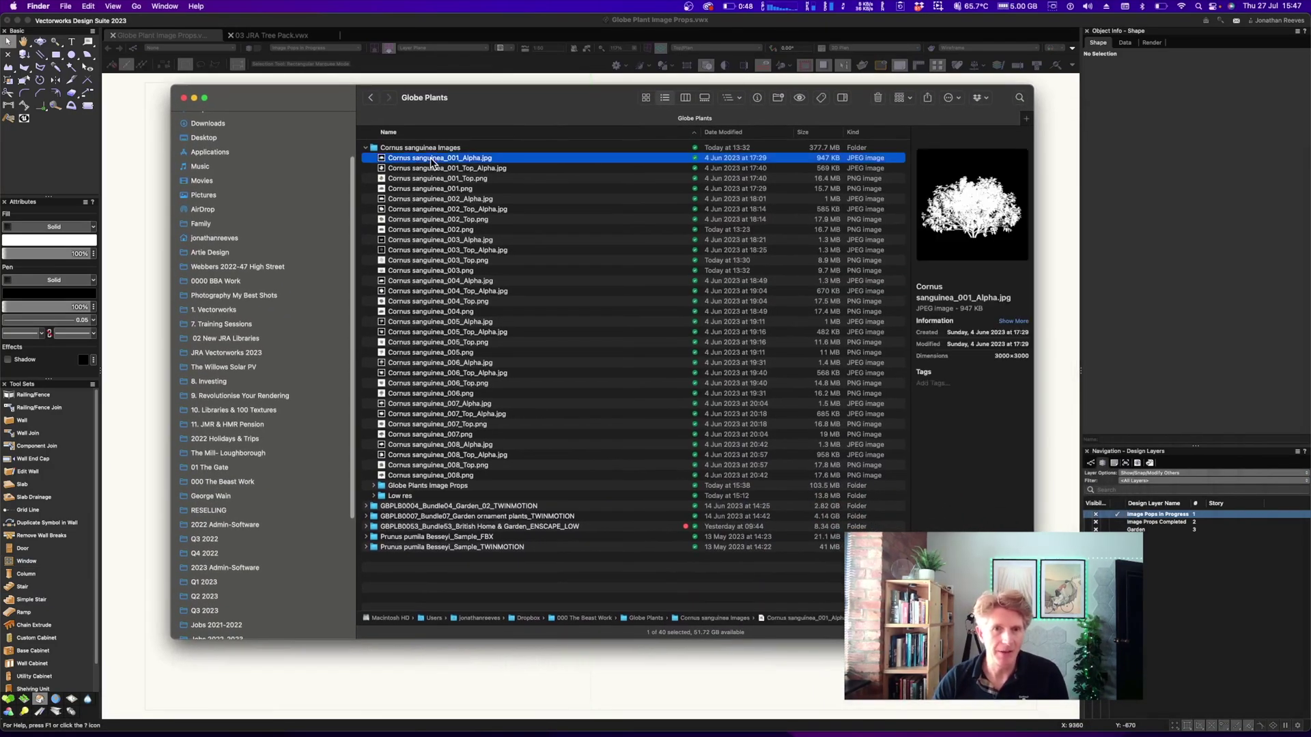
key("space")
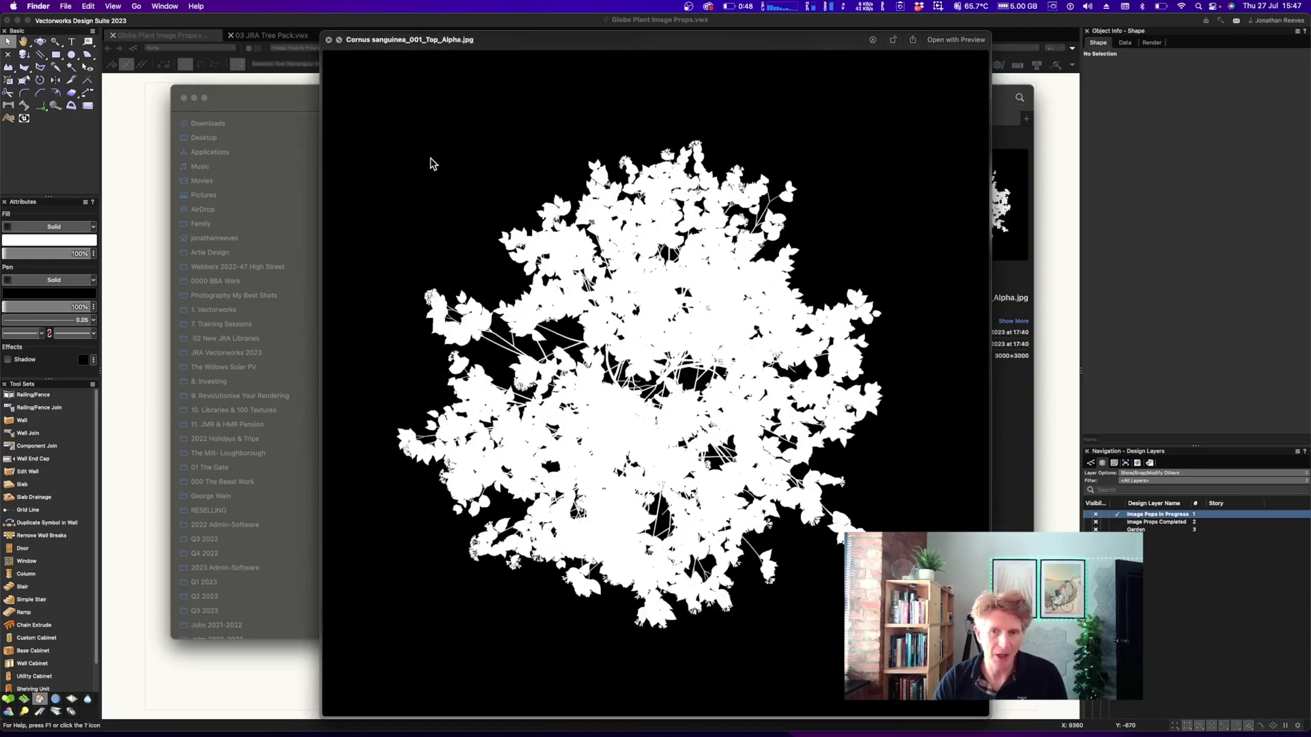
key("Up")
key("Down")
key("Down")
key("Down")
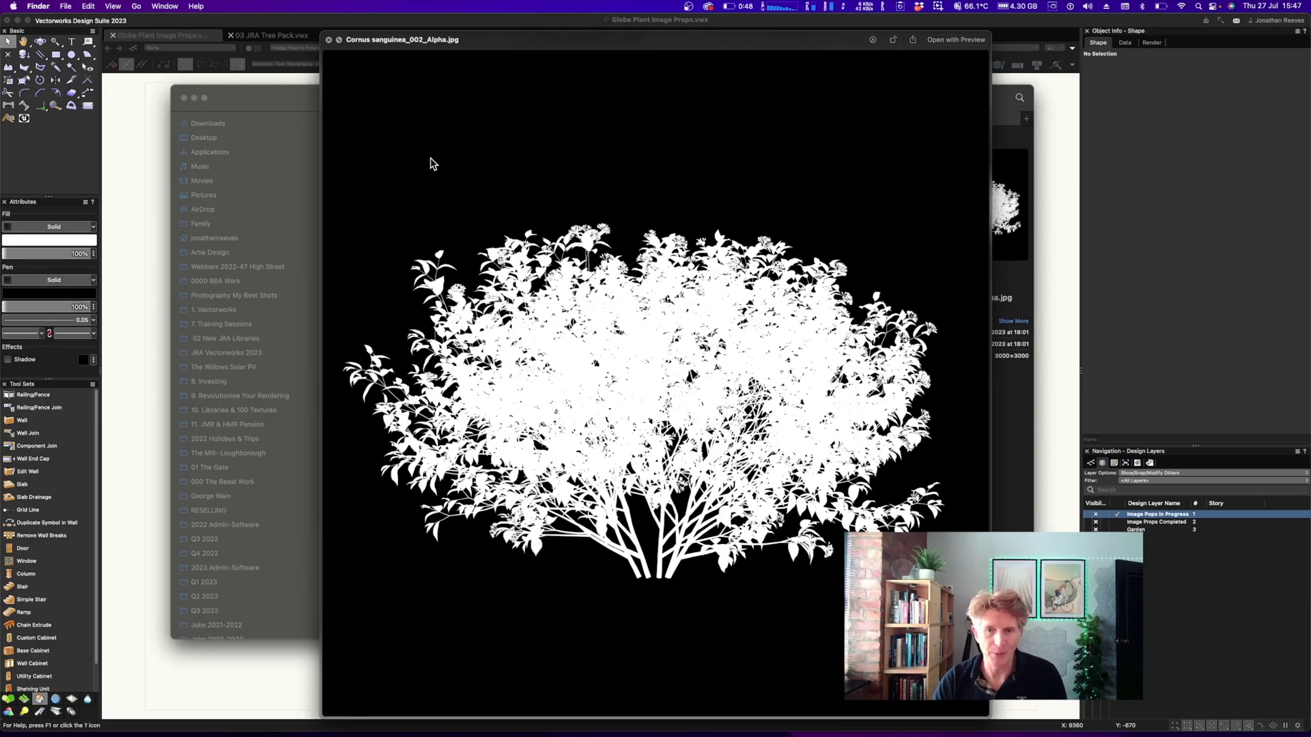
key("Up")
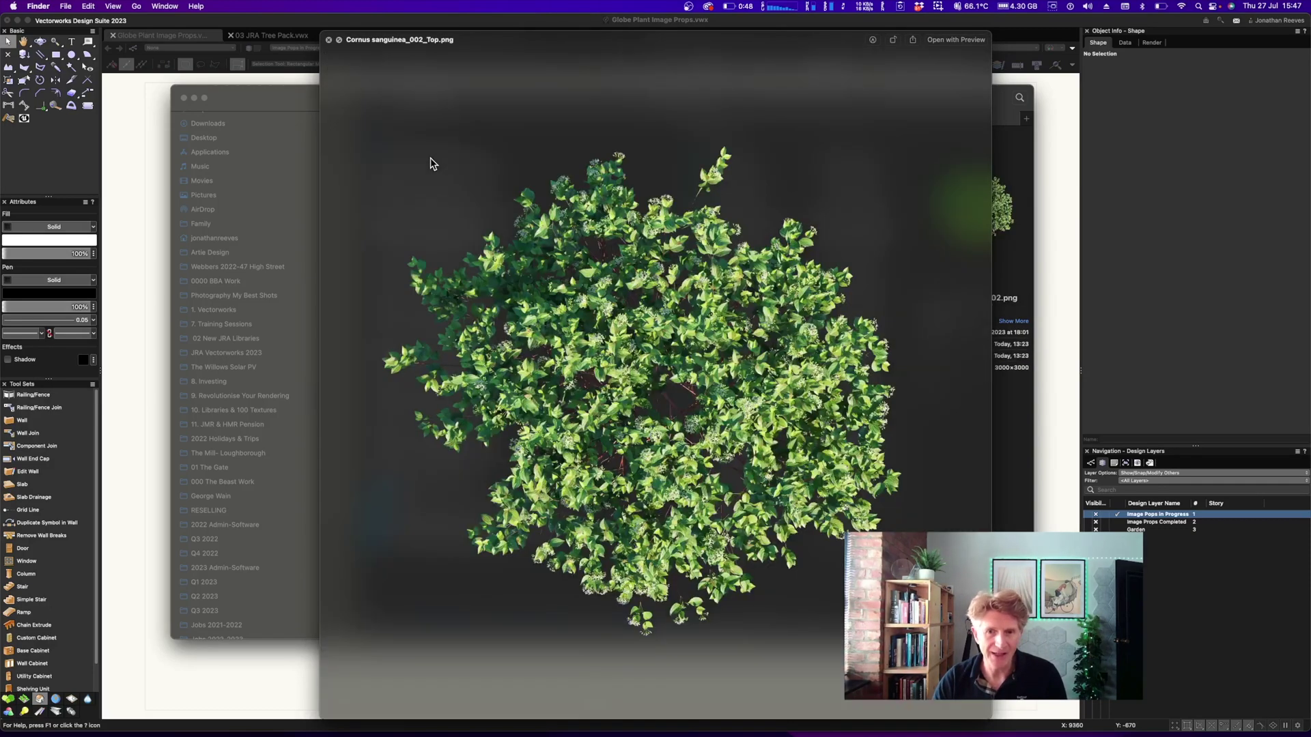
key("Up")
key("Down")
key("Down")
key("Down")
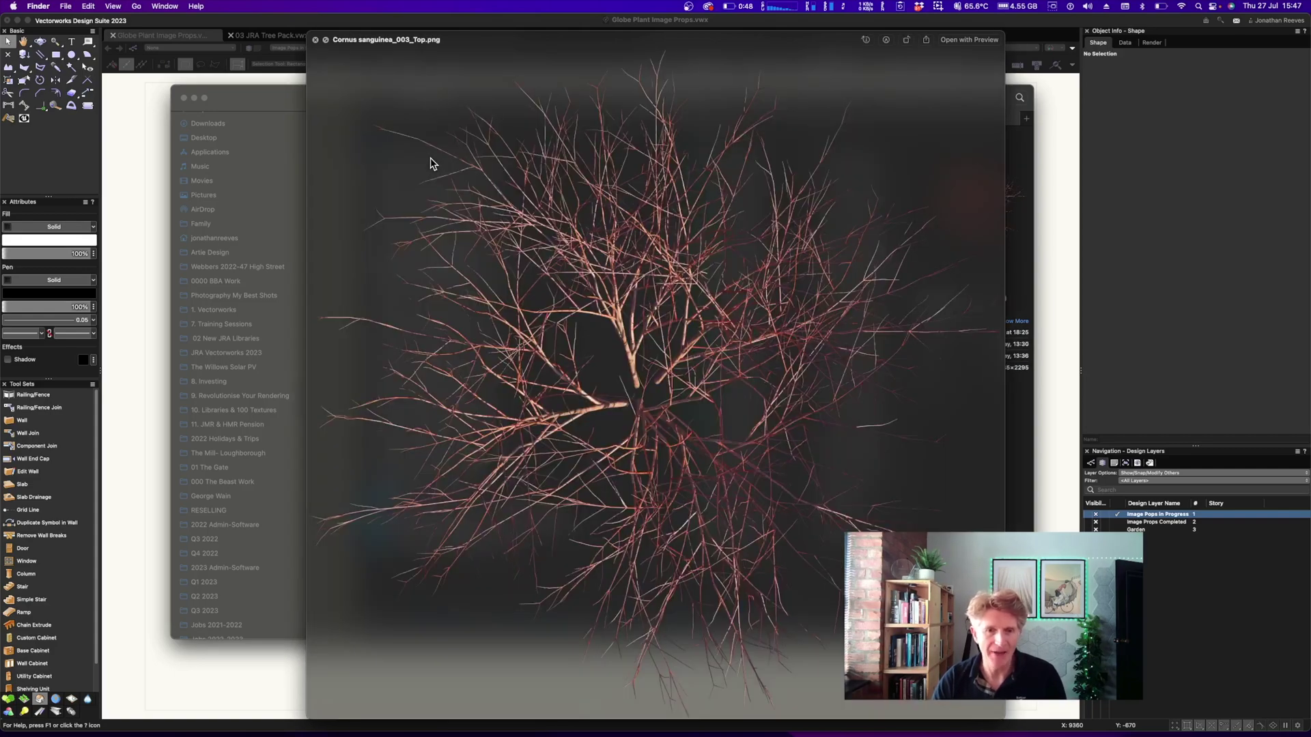
key("Down")
key("space")
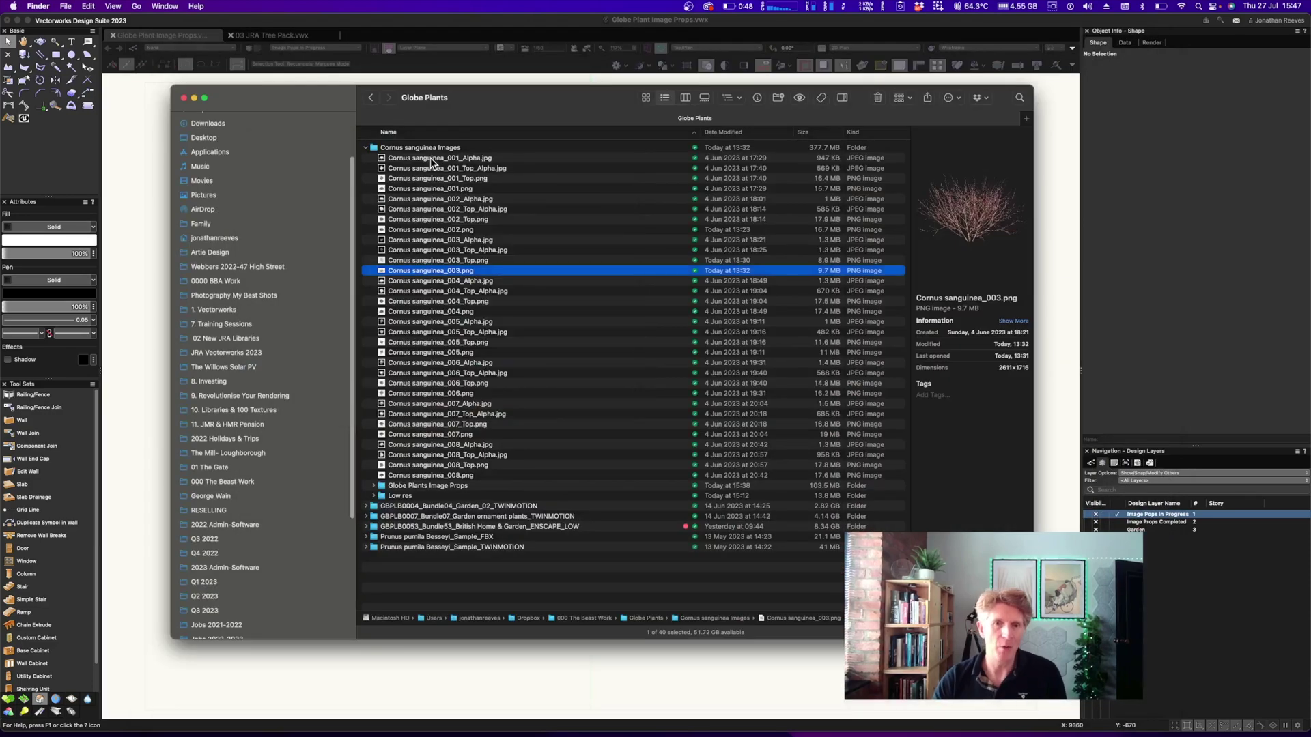
- Open Cornus sanguinea_004.png in Preview and widen its window
left_click(462, 303)
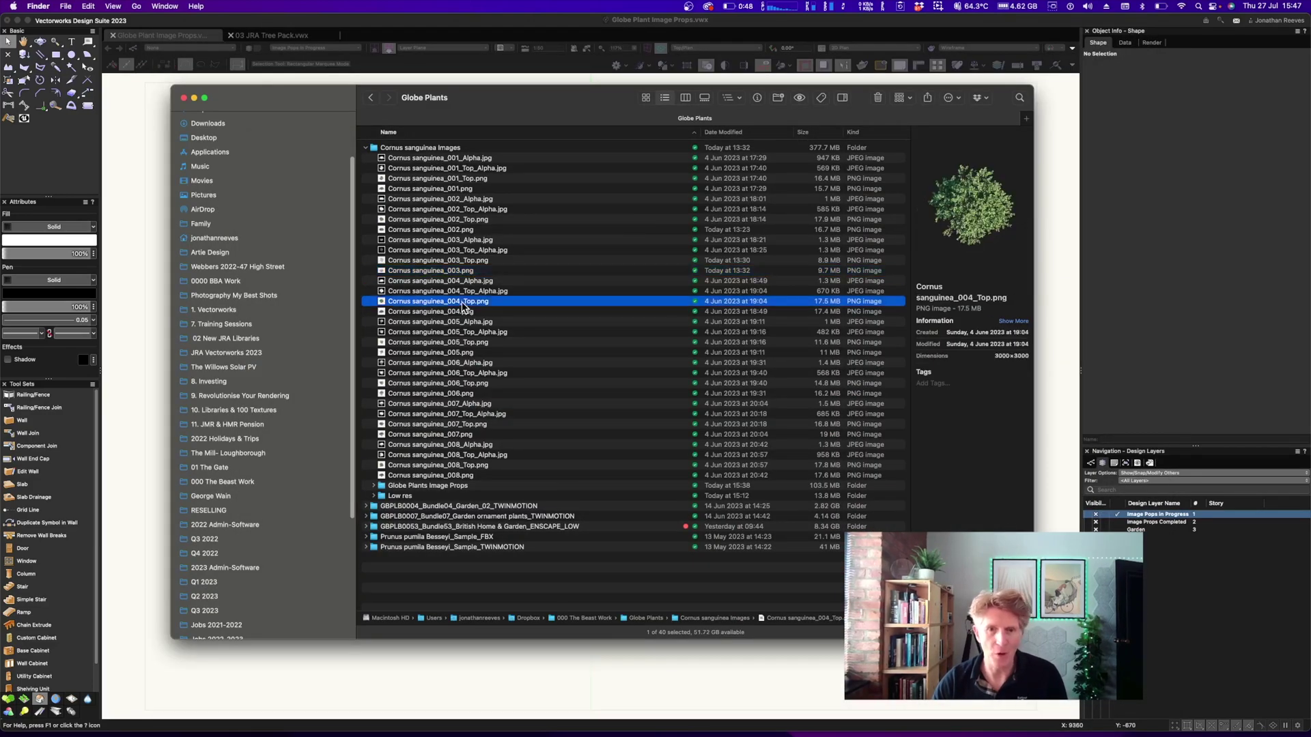
left_click(465, 313)
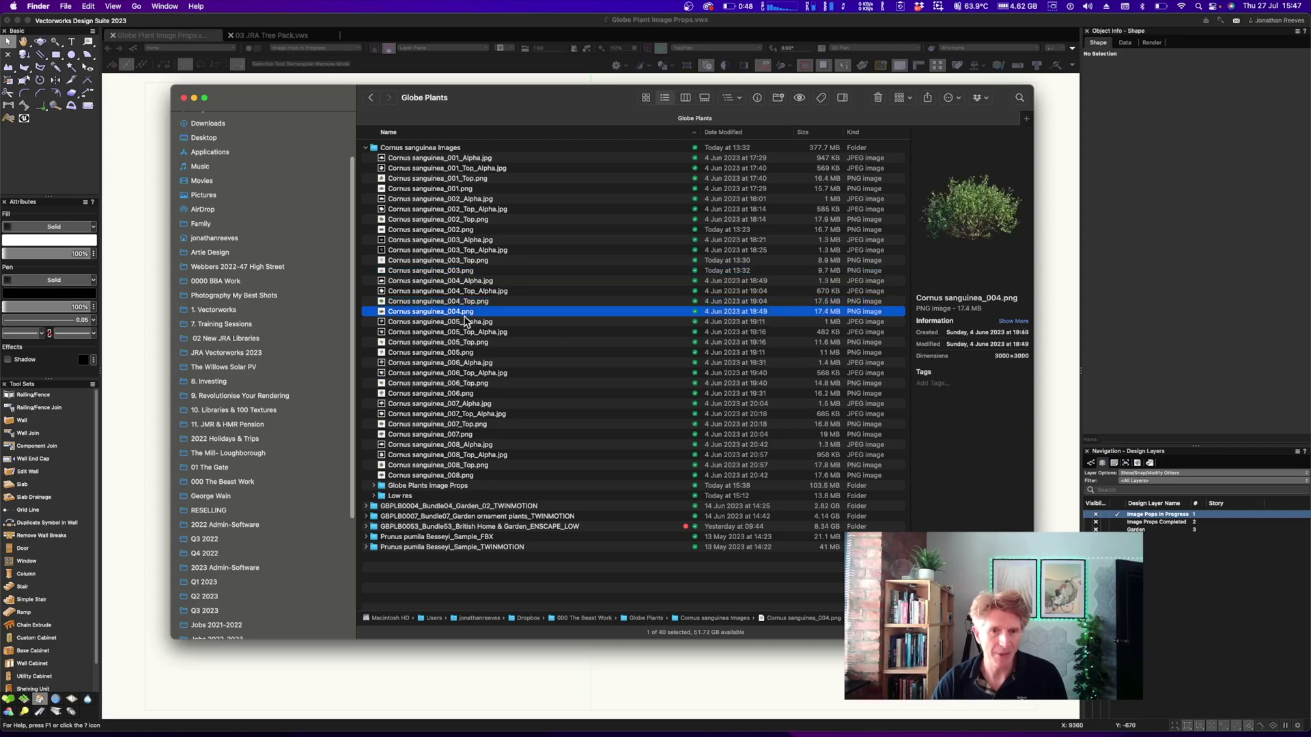
double_click(445, 314)
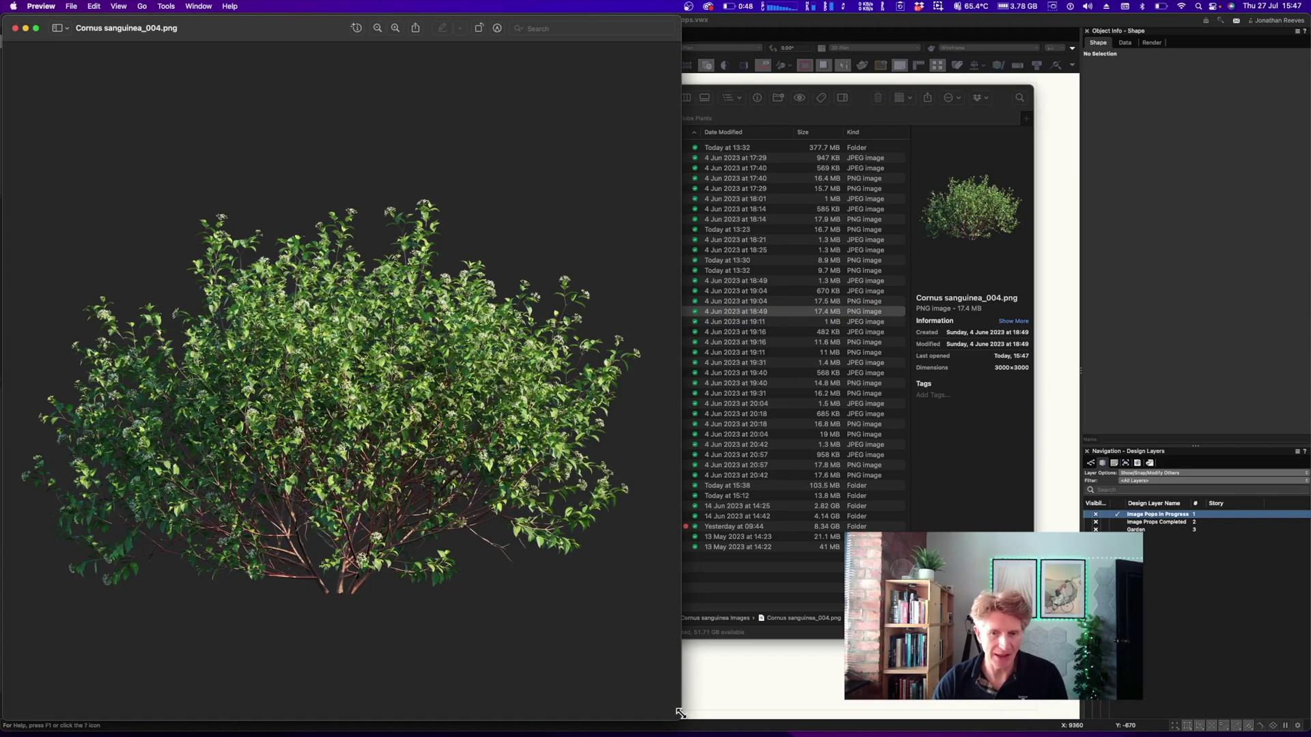
left_click_drag(680, 713, 994, 707)
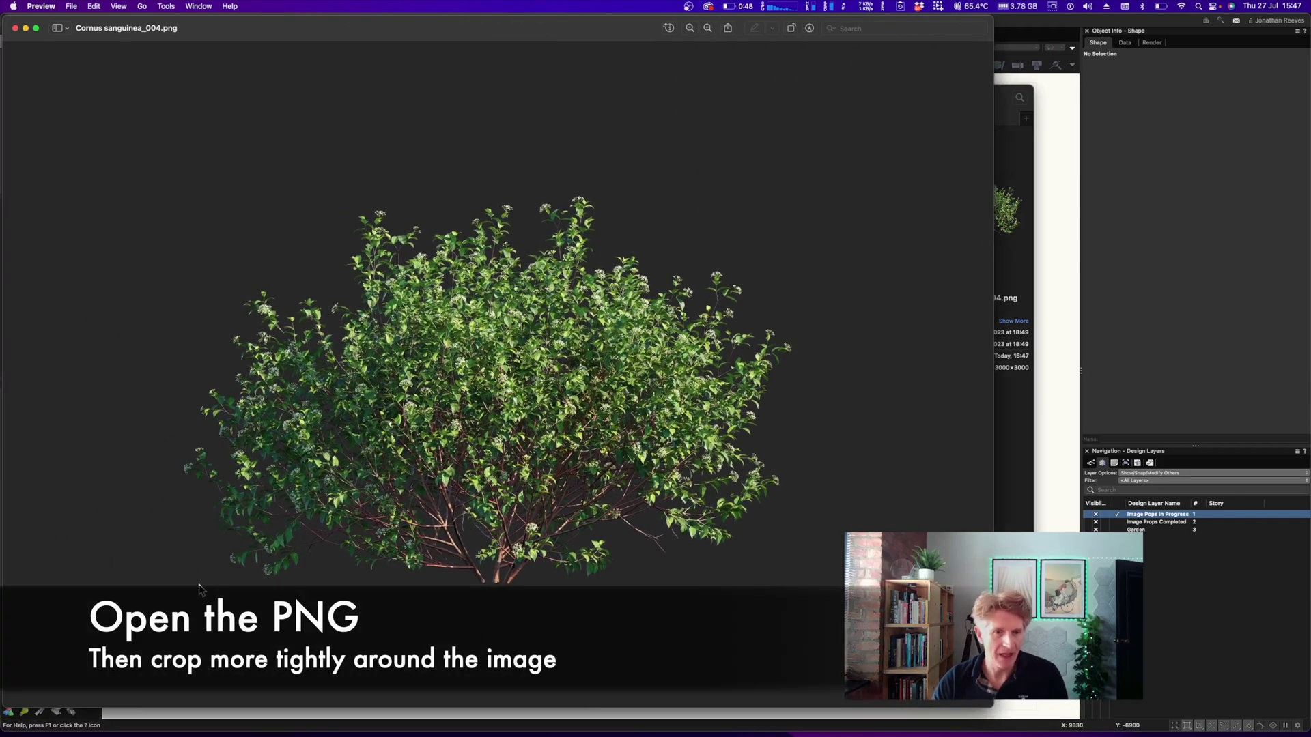
- Crop Cornus sanguinea_004.png tightly around the shrub, aligning the lower edge with the base of its stems
left_click(809, 30)
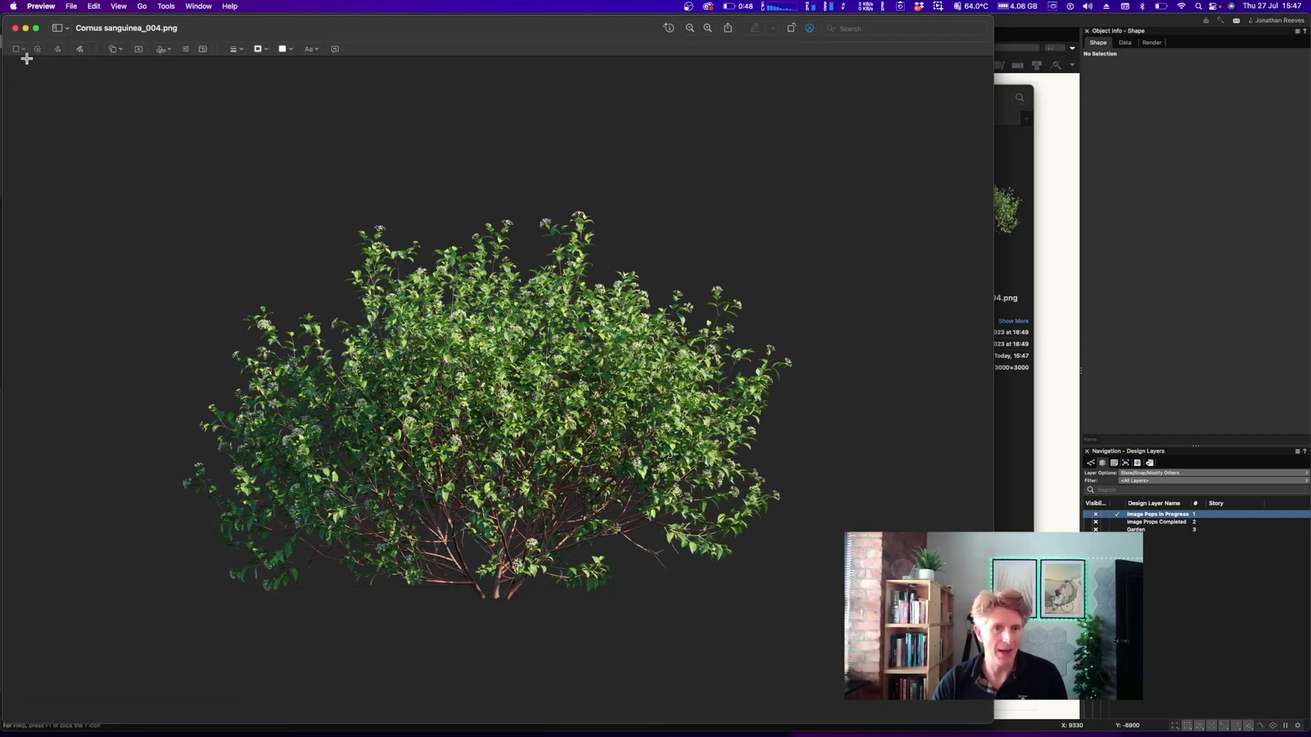
left_click_drag(182, 598, 794, 197)
left_click_drag(179, 401, 182, 399)
left_click_drag(488, 197, 489, 207)
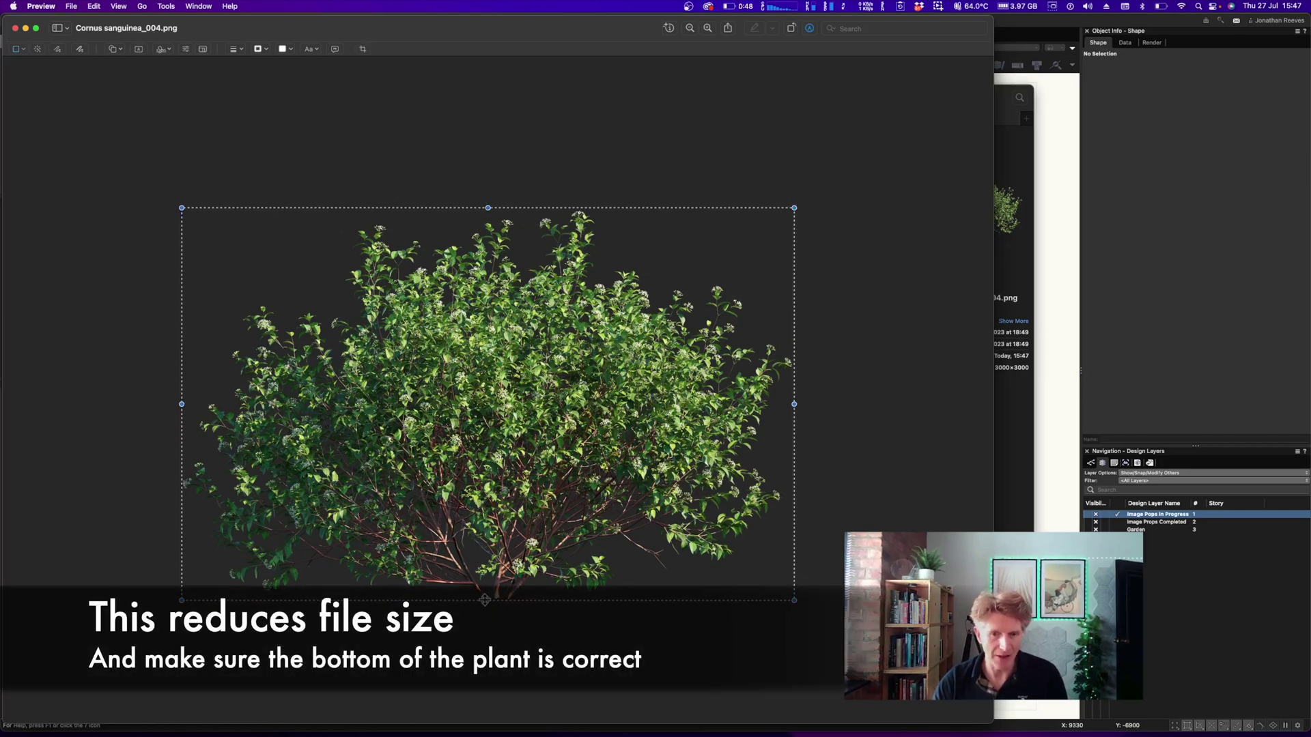
left_click_drag(502, 601, 505, 599)
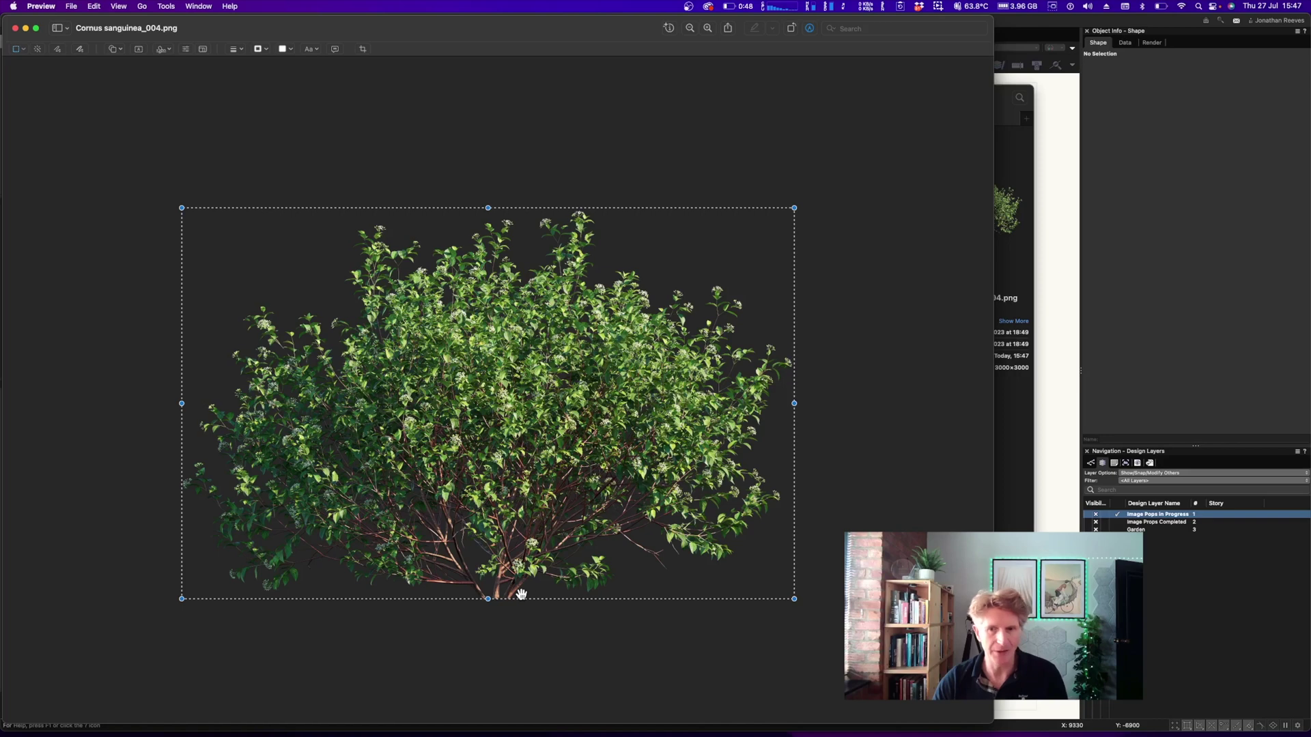
left_click(143, 7)
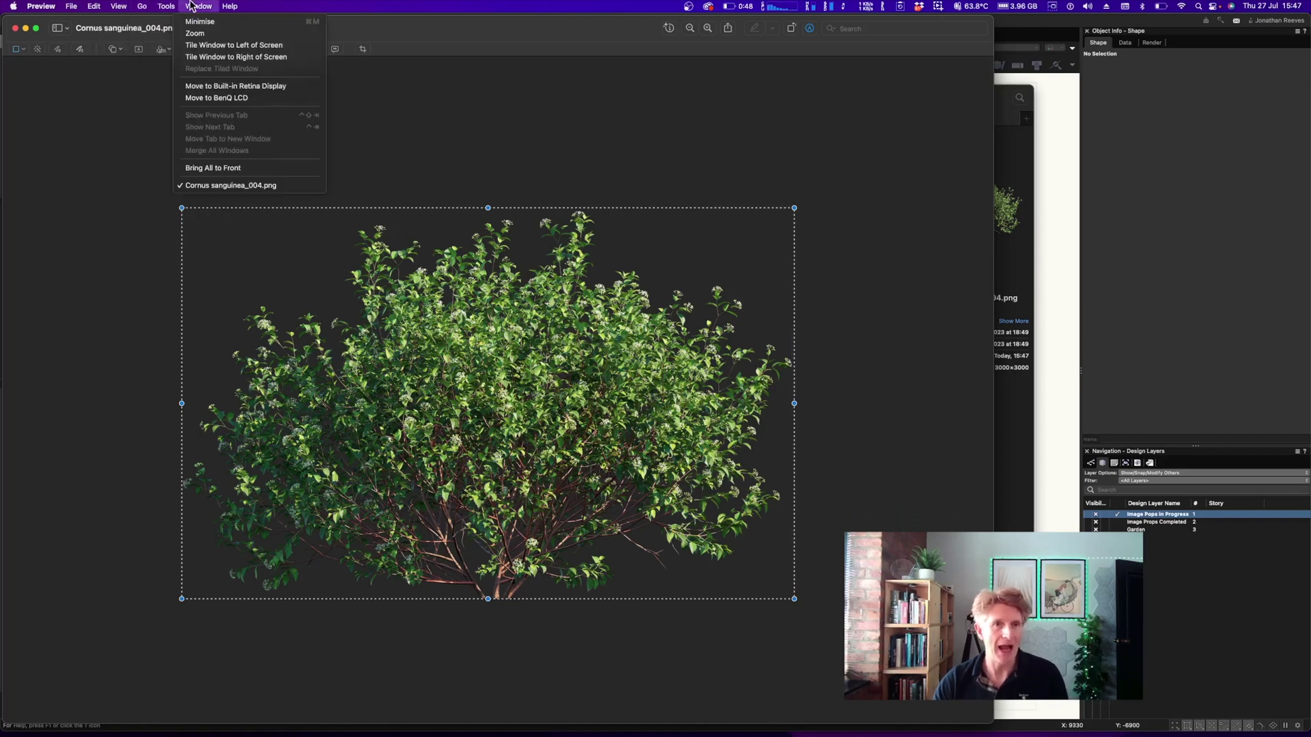
left_click(188, 216)
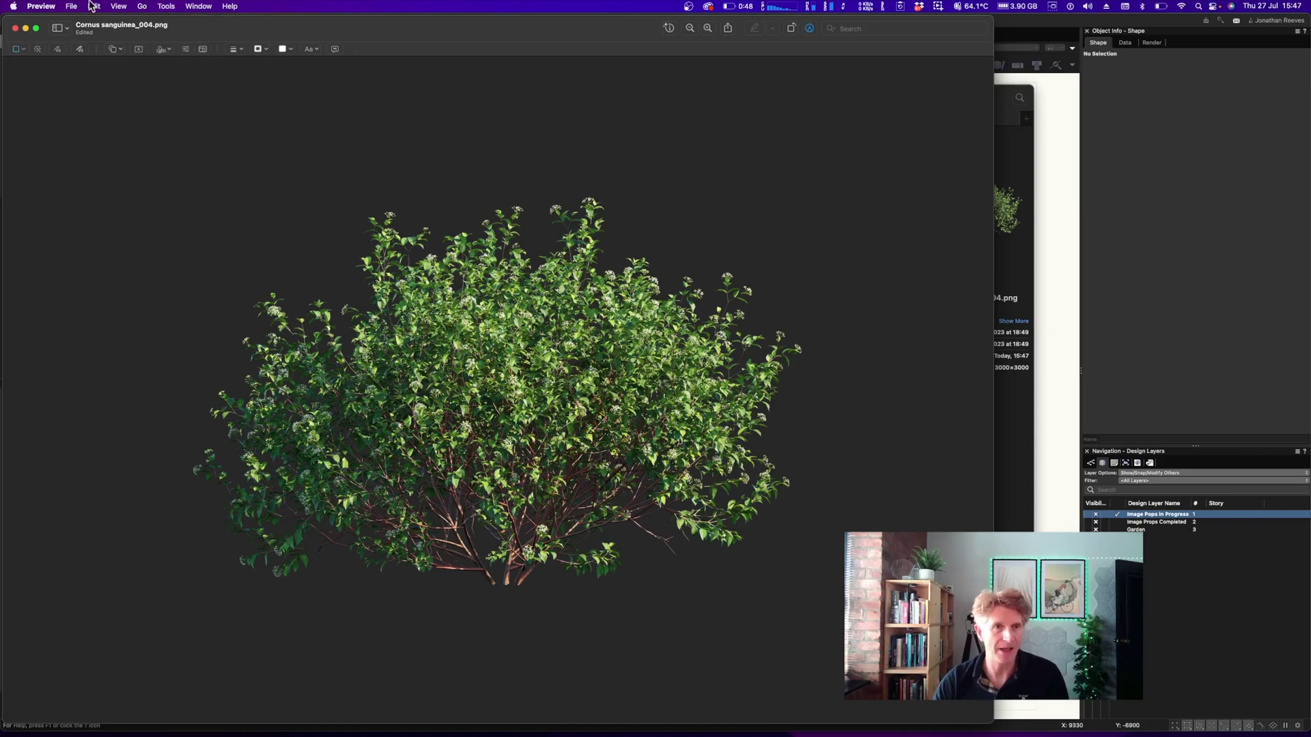
- Save the cropped Cornus sanguinea_004.png and duplicate it
left_click(71, 6)
left_click(161, 86)
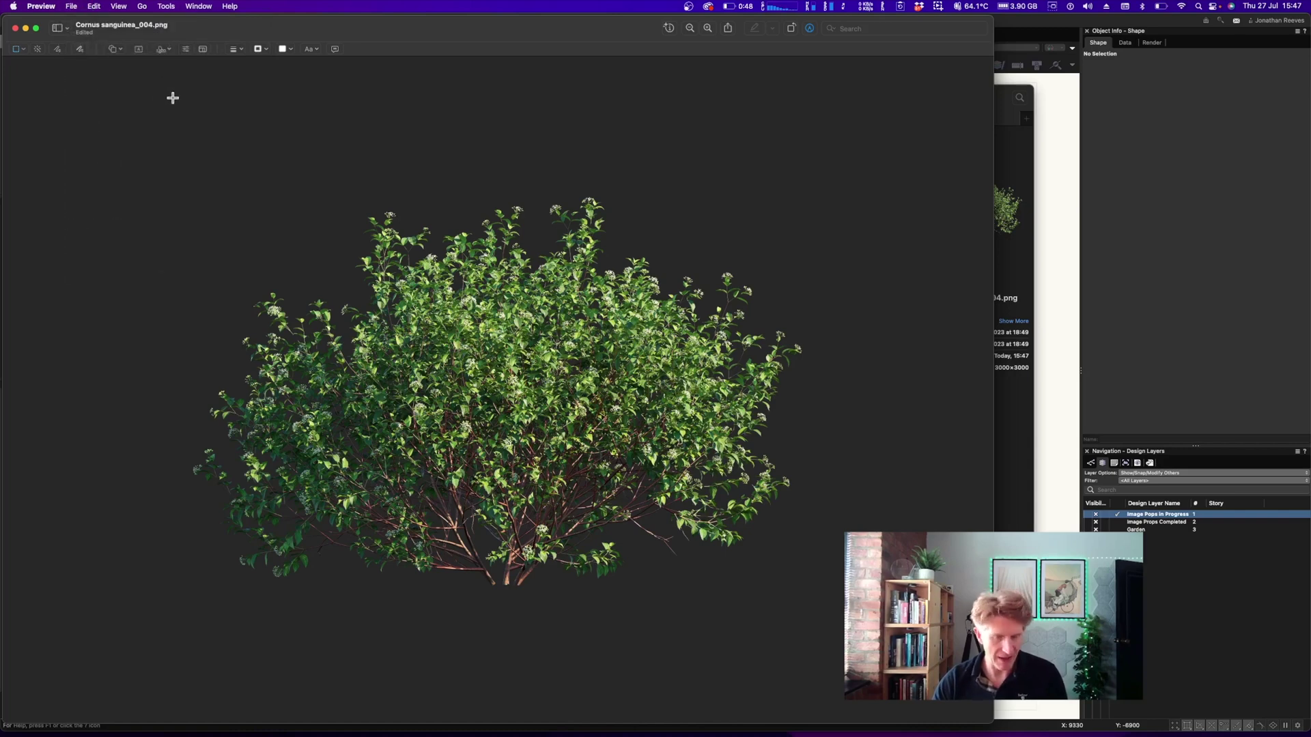
left_click(71, 6)
left_click(83, 99)
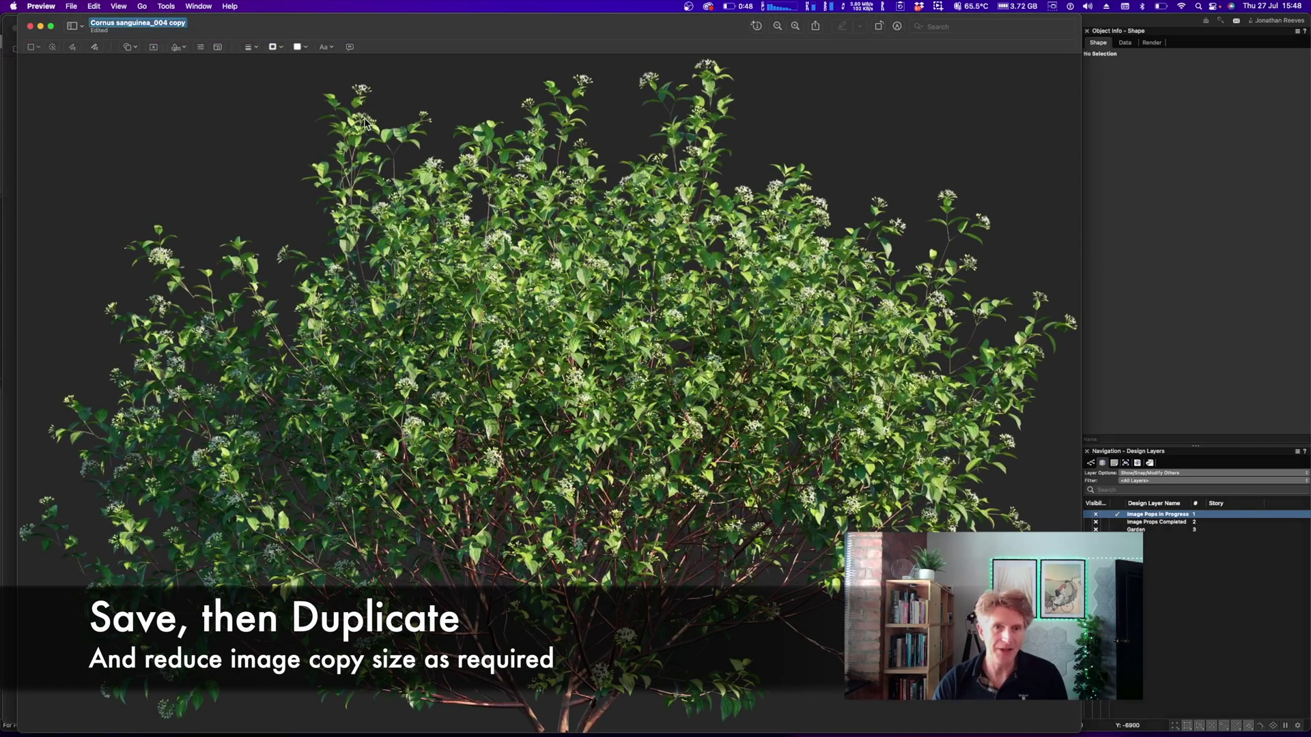
- Save the duplicate as a PNG named Cornus sanguinea_004 LR in the Low res folder
key("super+s")
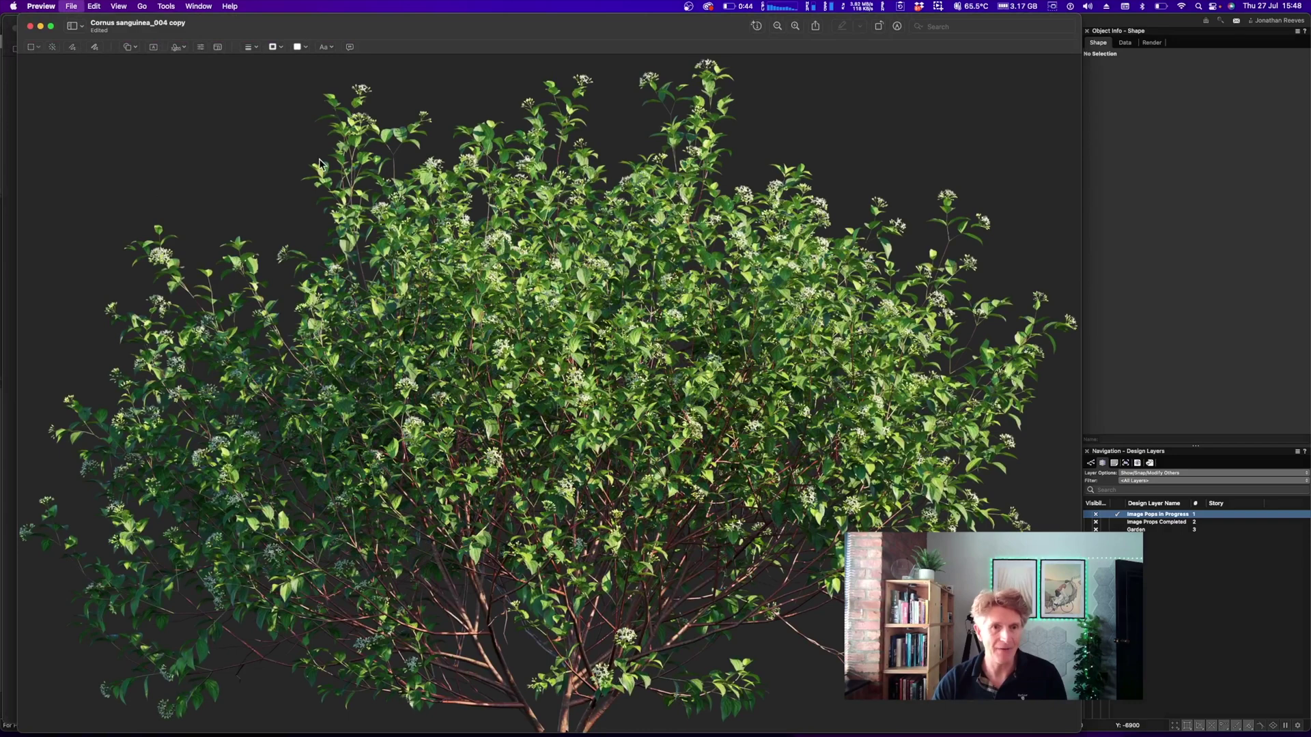
scroll(444, 364, "down", 3)
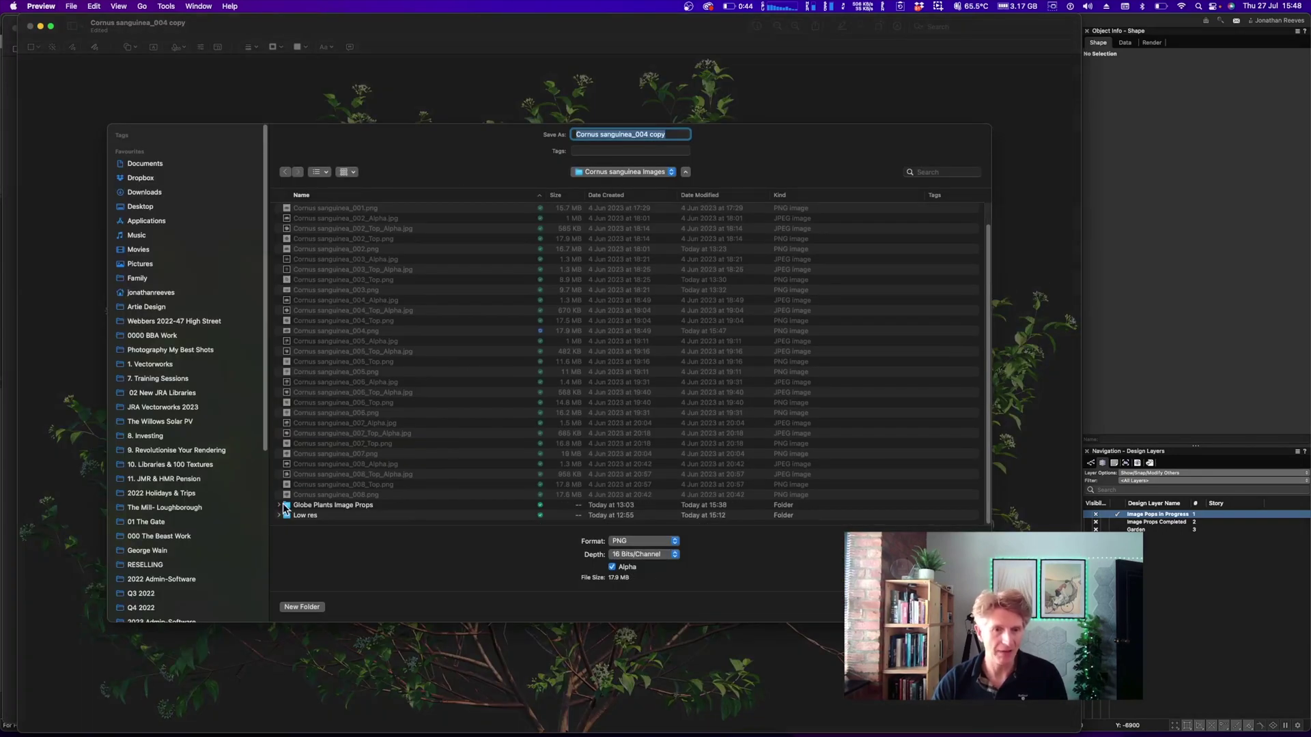
double_click(304, 516)
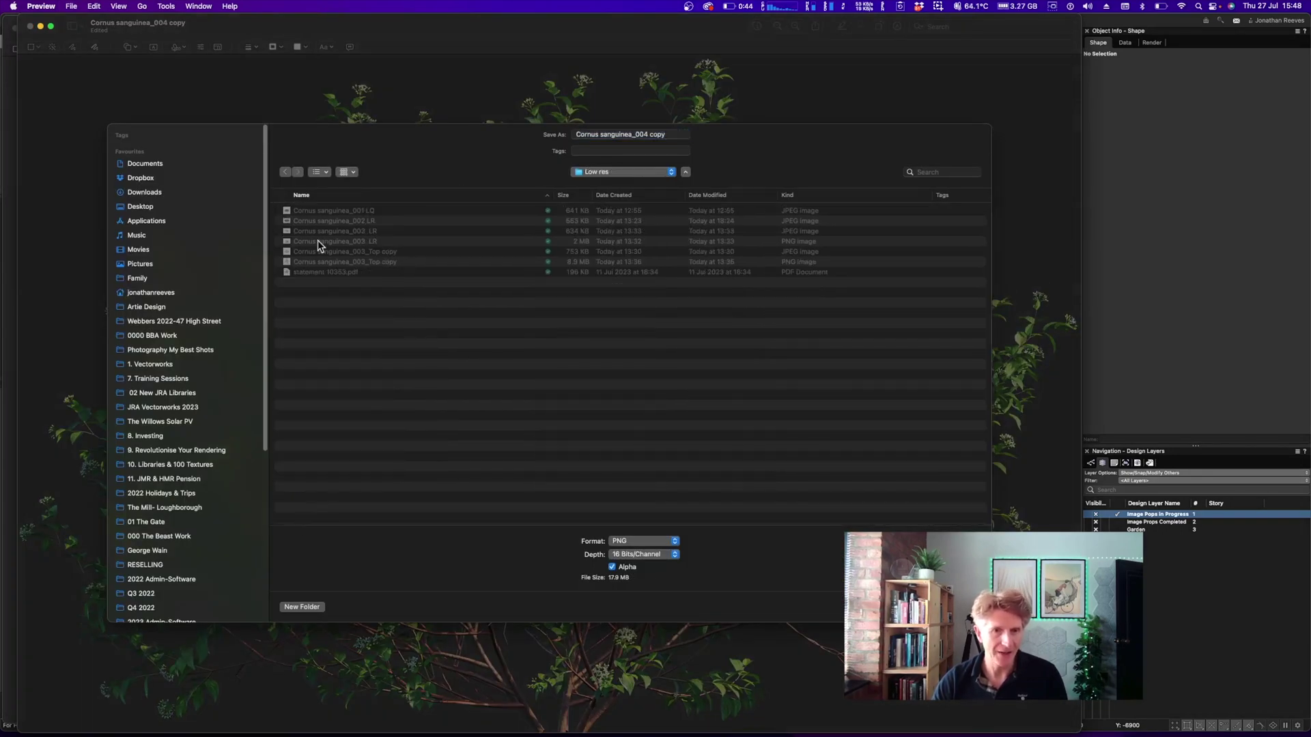
double_click(657, 135)
type("LR")
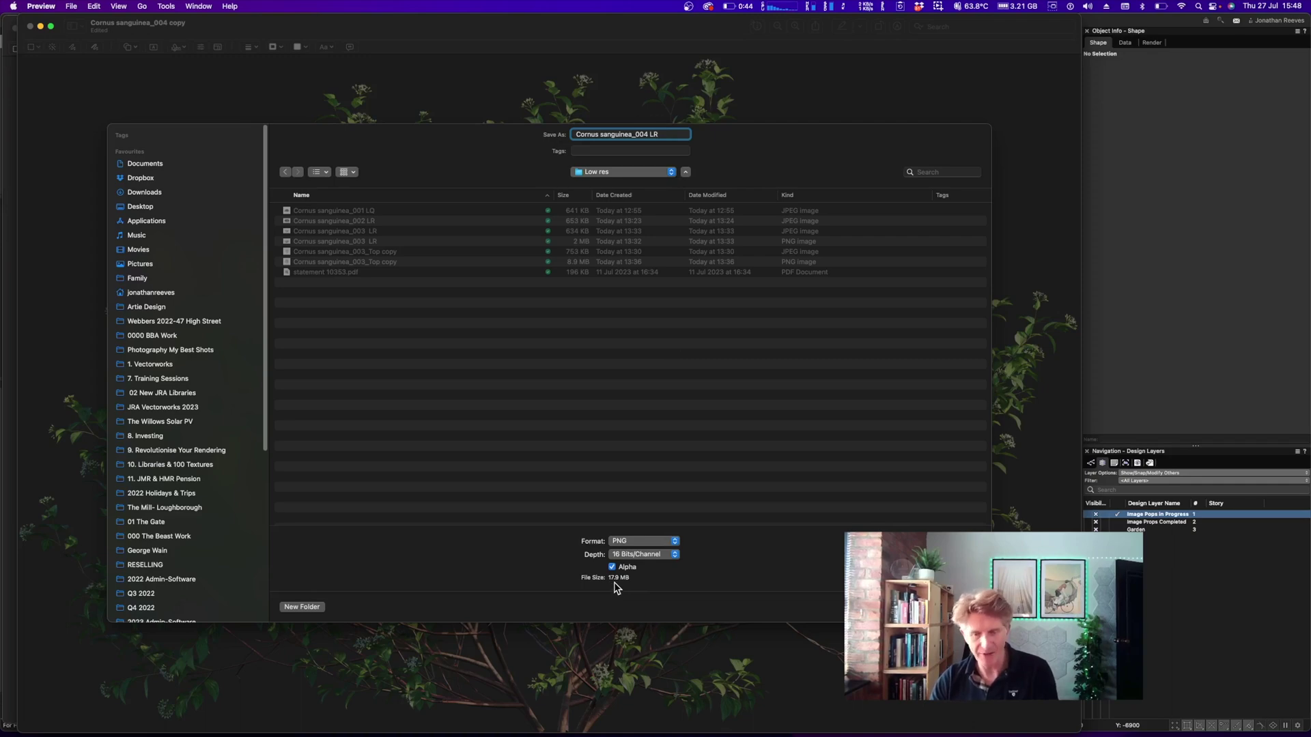
key("Return")
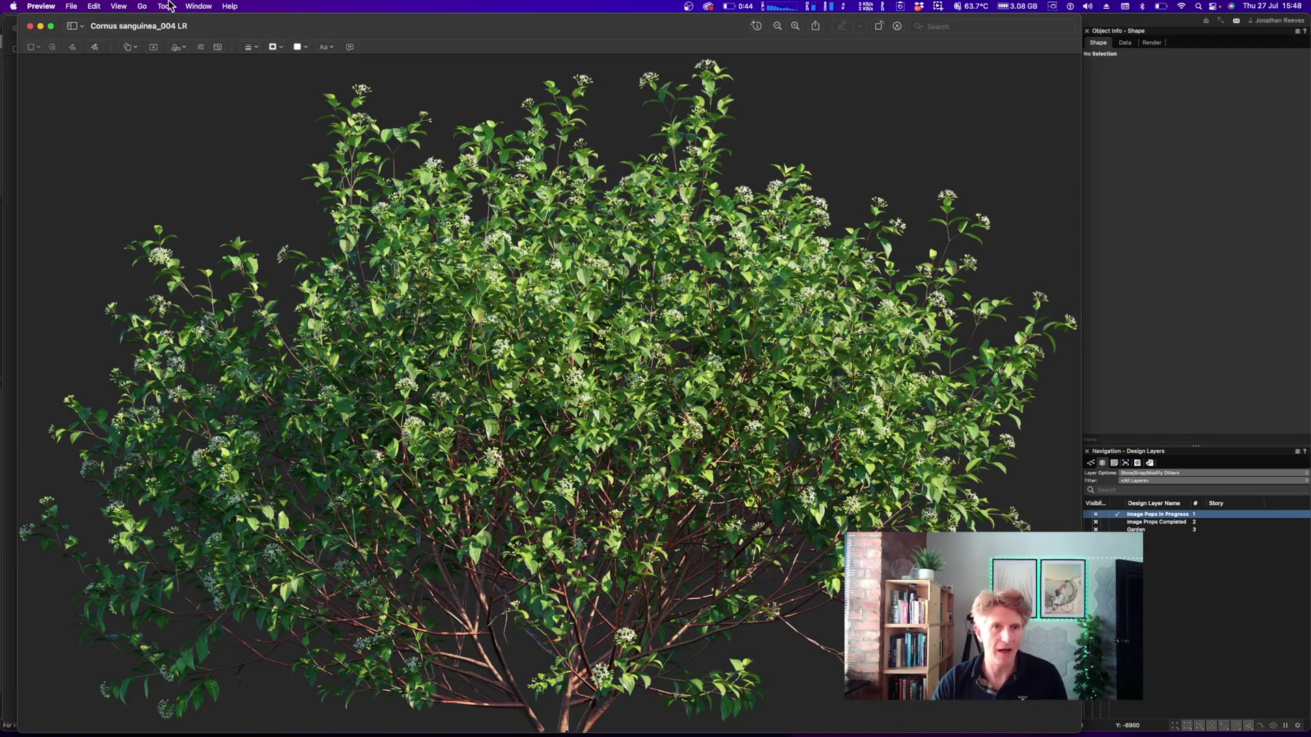
- Resize Cornus sanguinea_004 LR proportionally to a width of 1500 pixels and save it
left_click(166, 6)
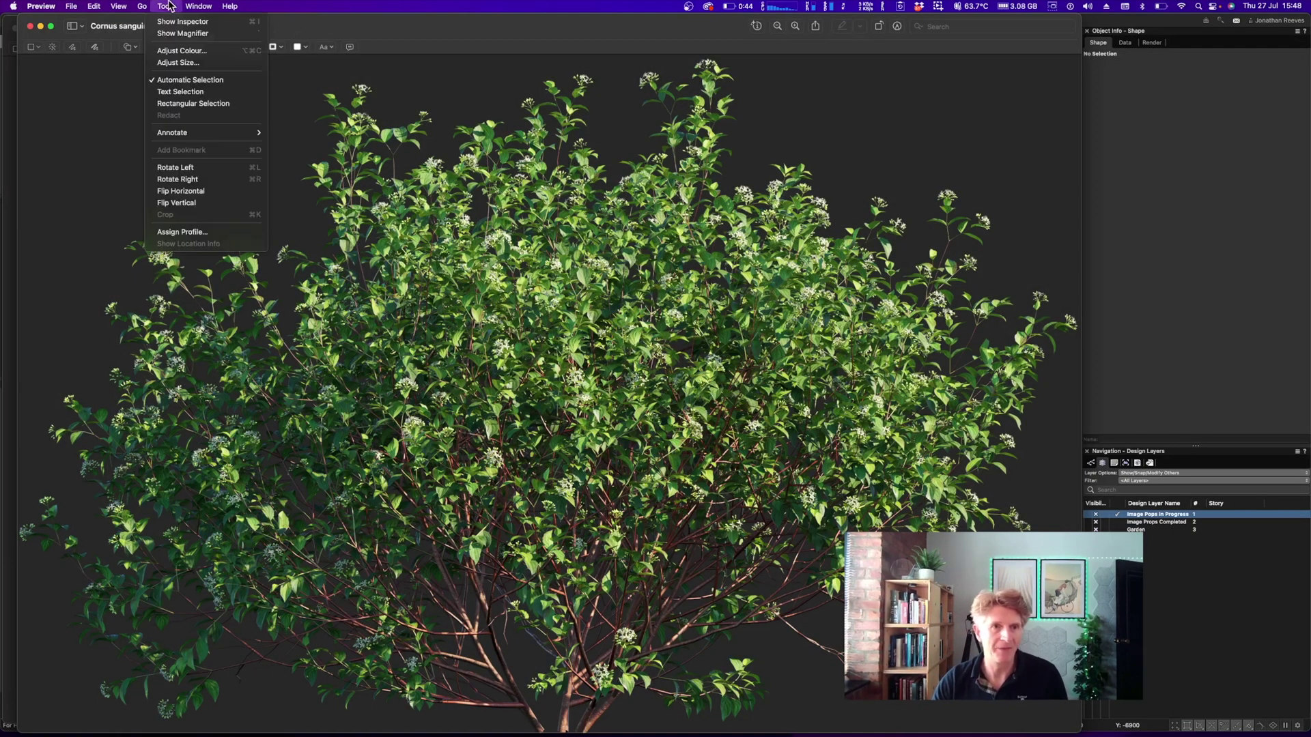
left_click(179, 62)
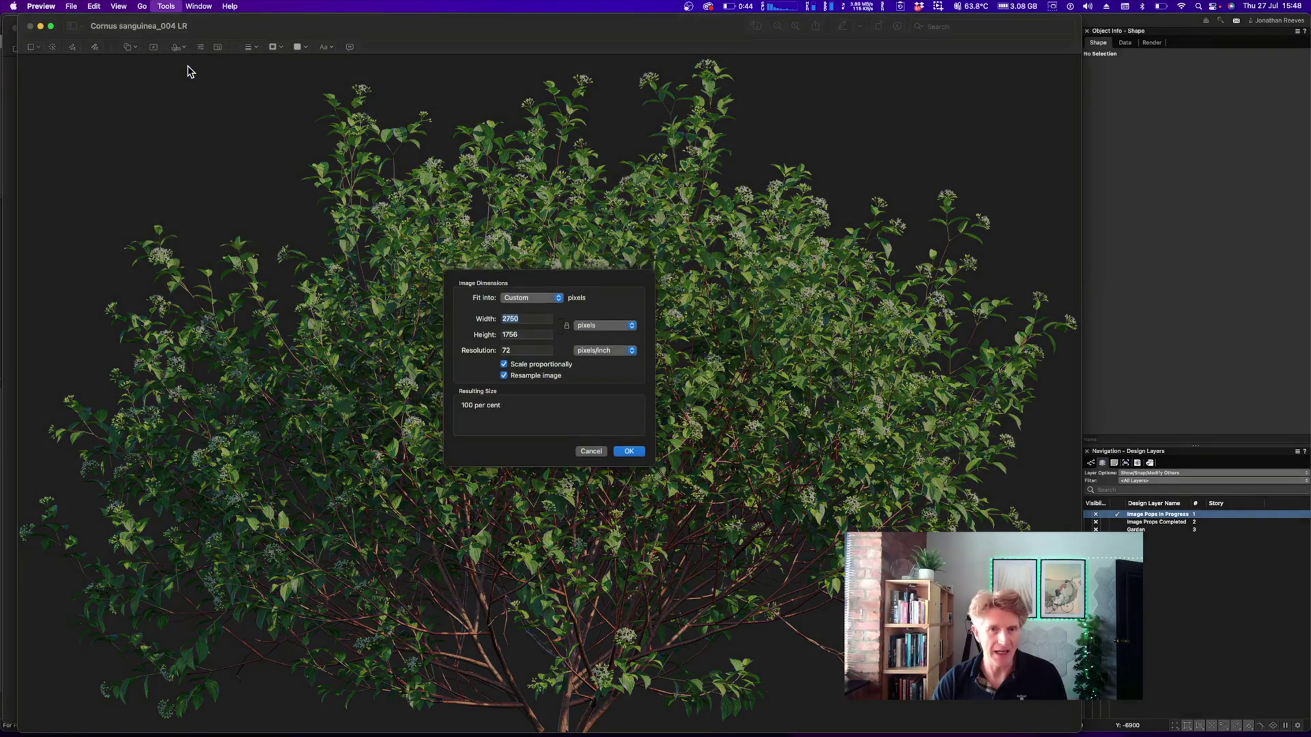
type("1500")
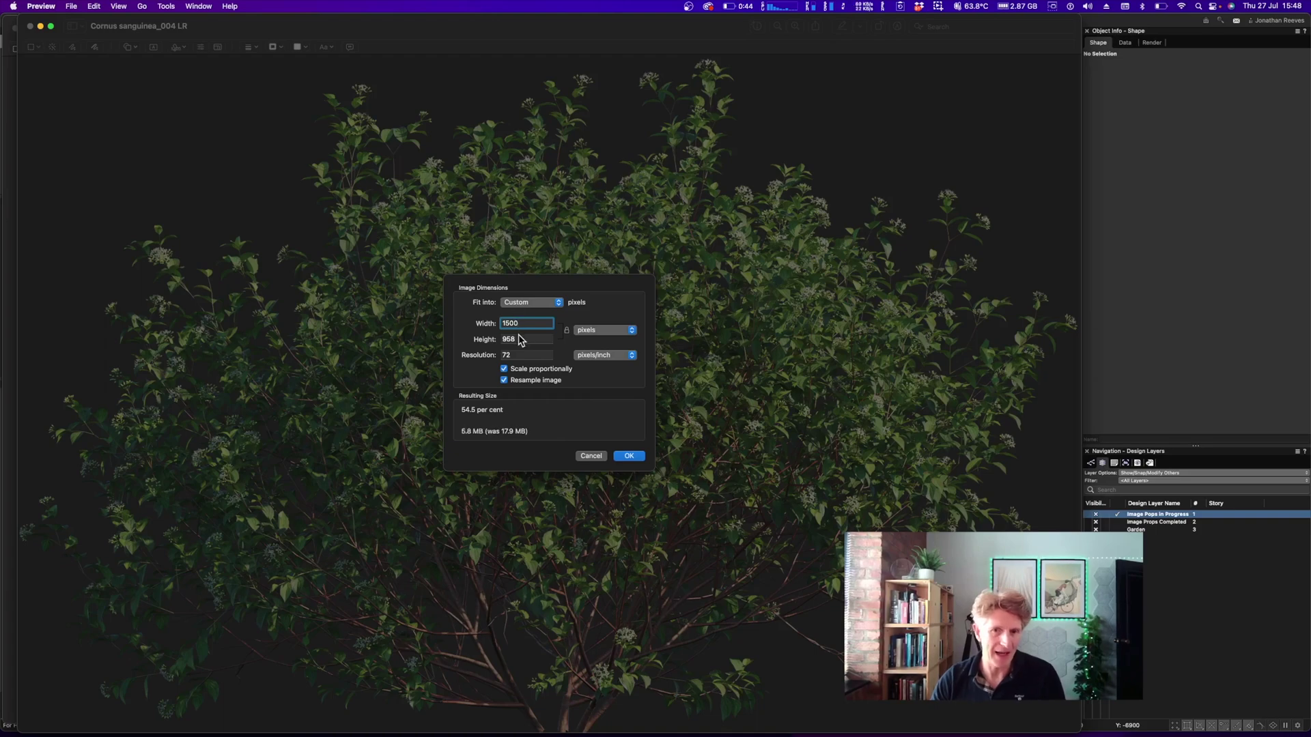
left_click(626, 457)
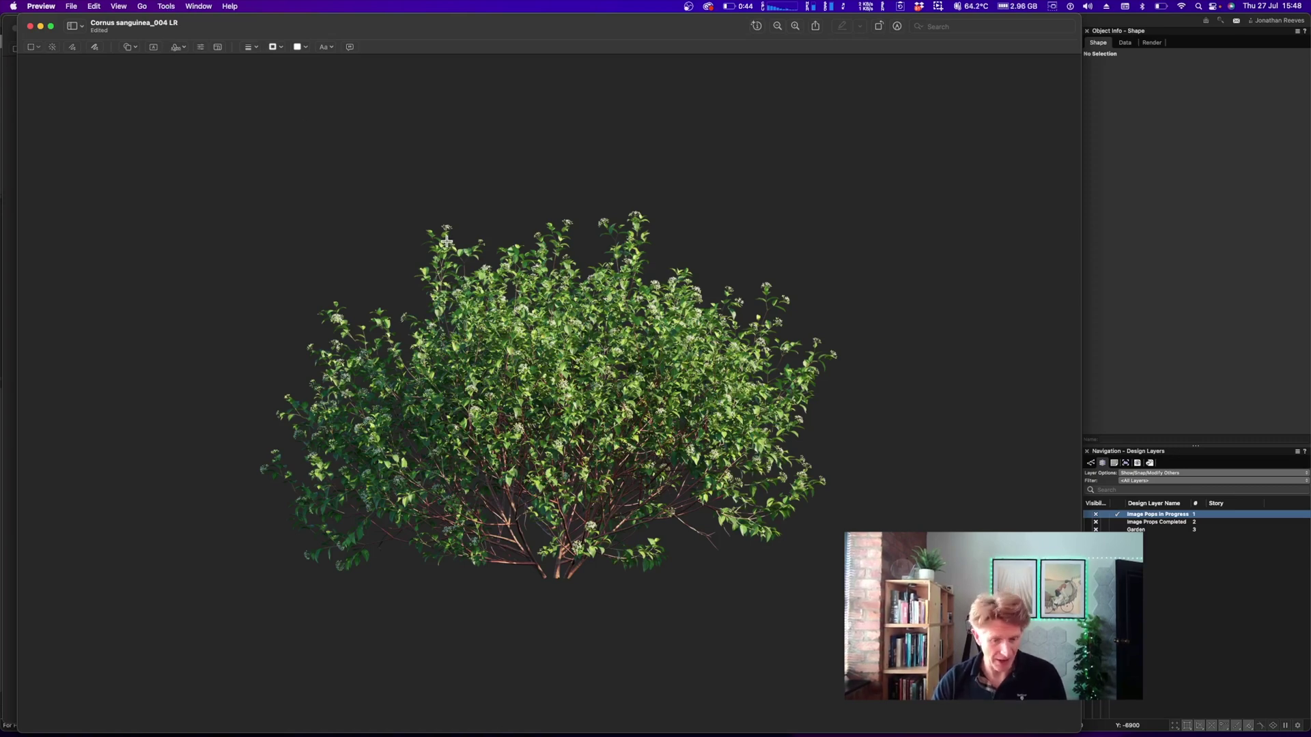
left_click(72, 6)
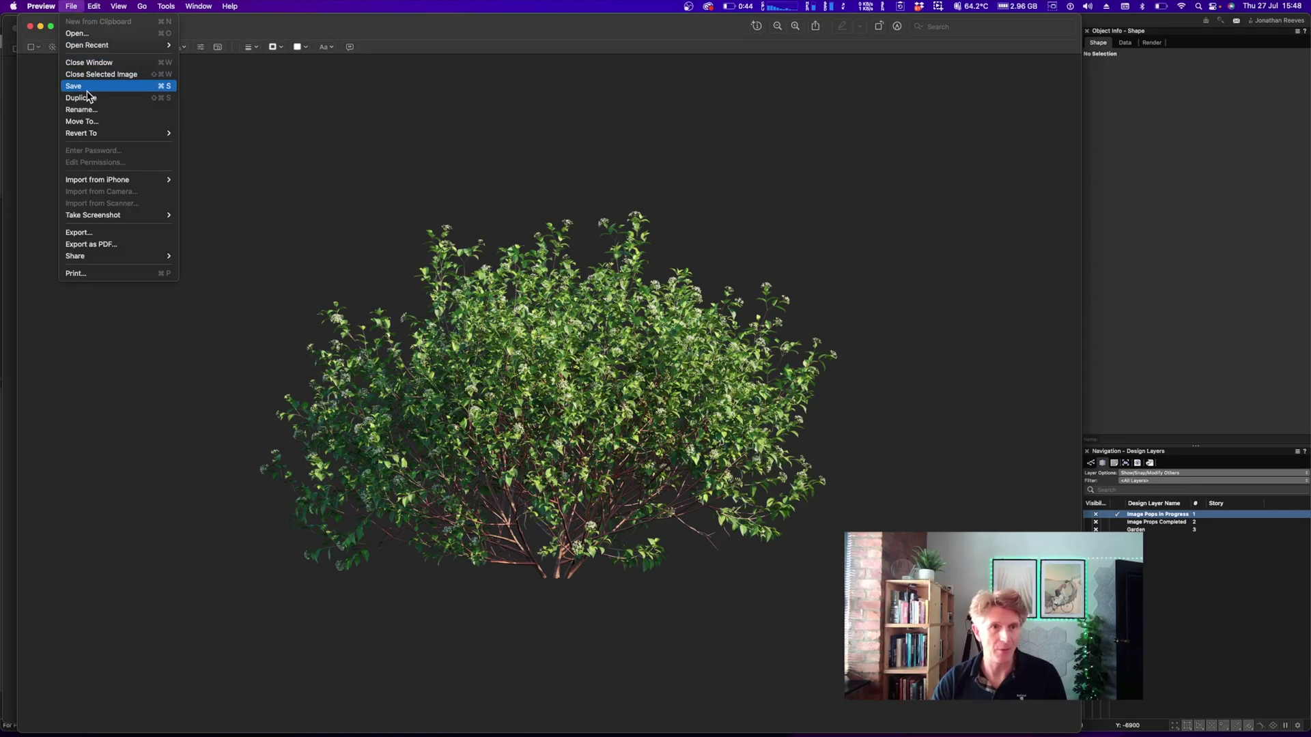
left_click(87, 87)
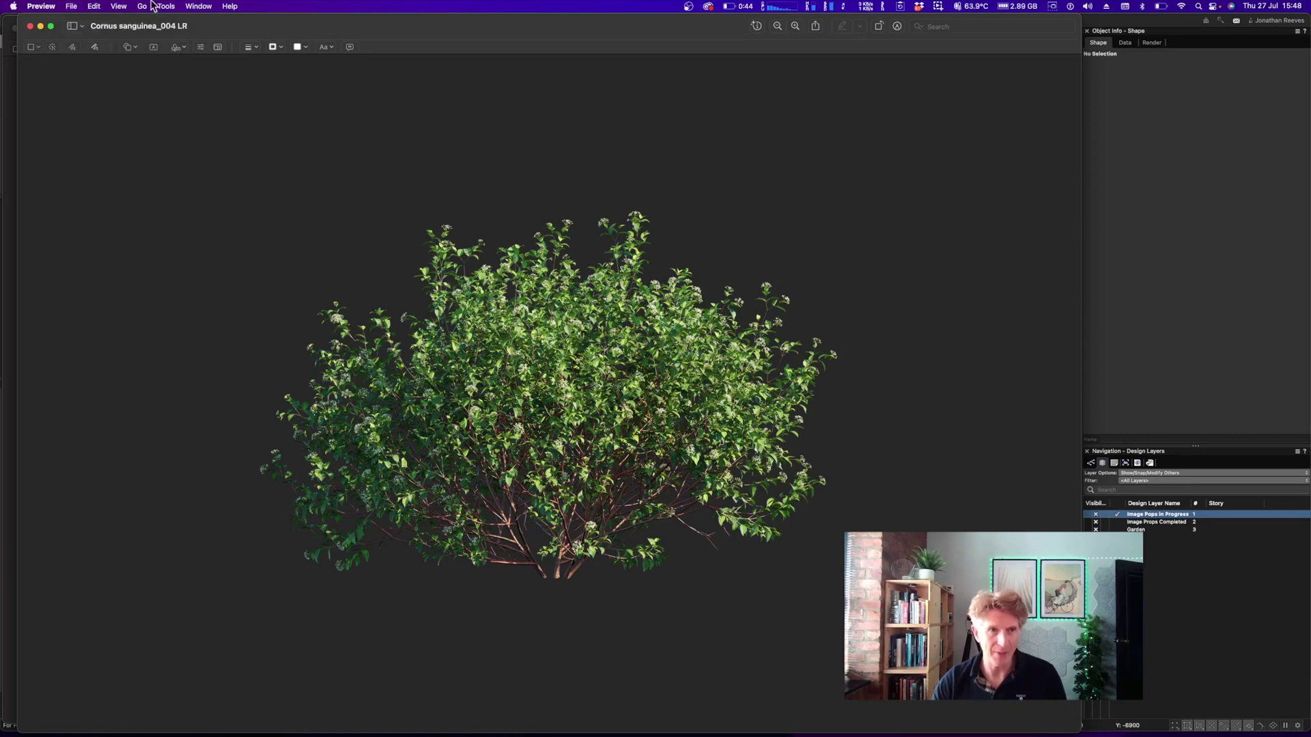
- Export Cornus sanguinea_004 LR as a JPEG into the Low res folder
left_click(72, 6)
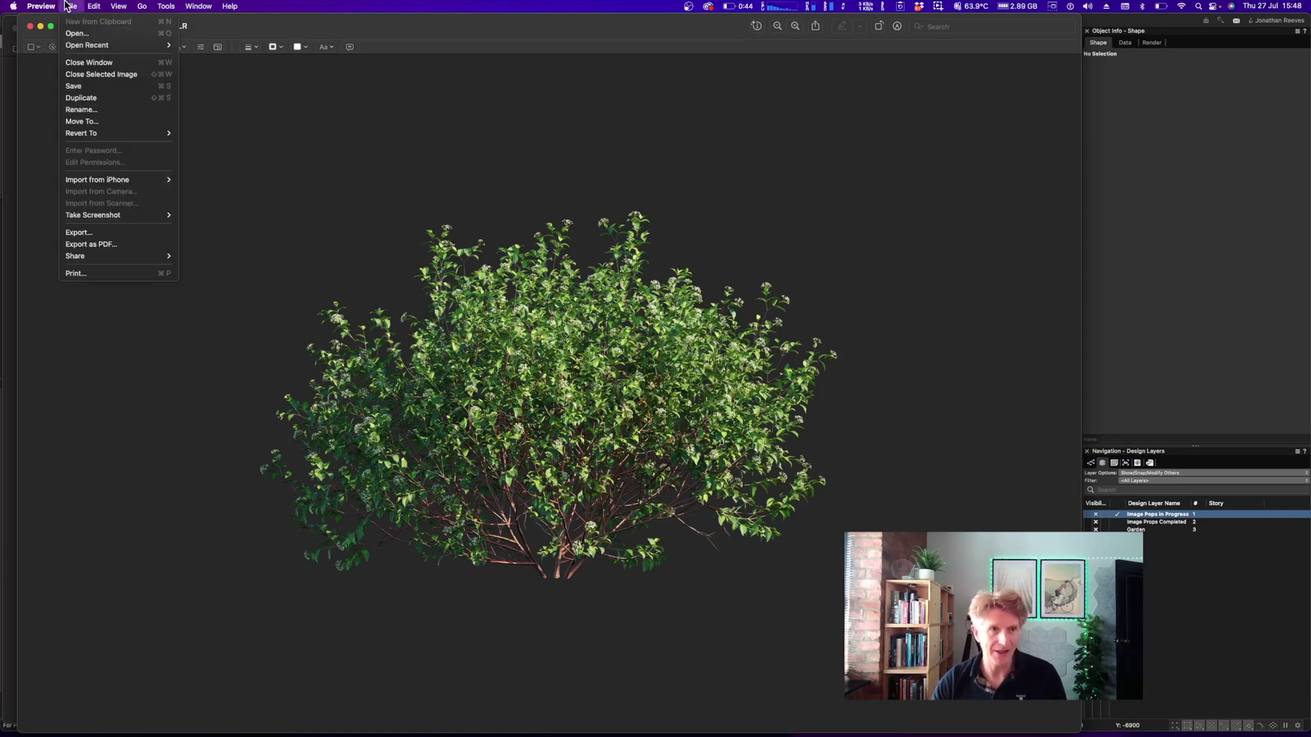
left_click(96, 233)
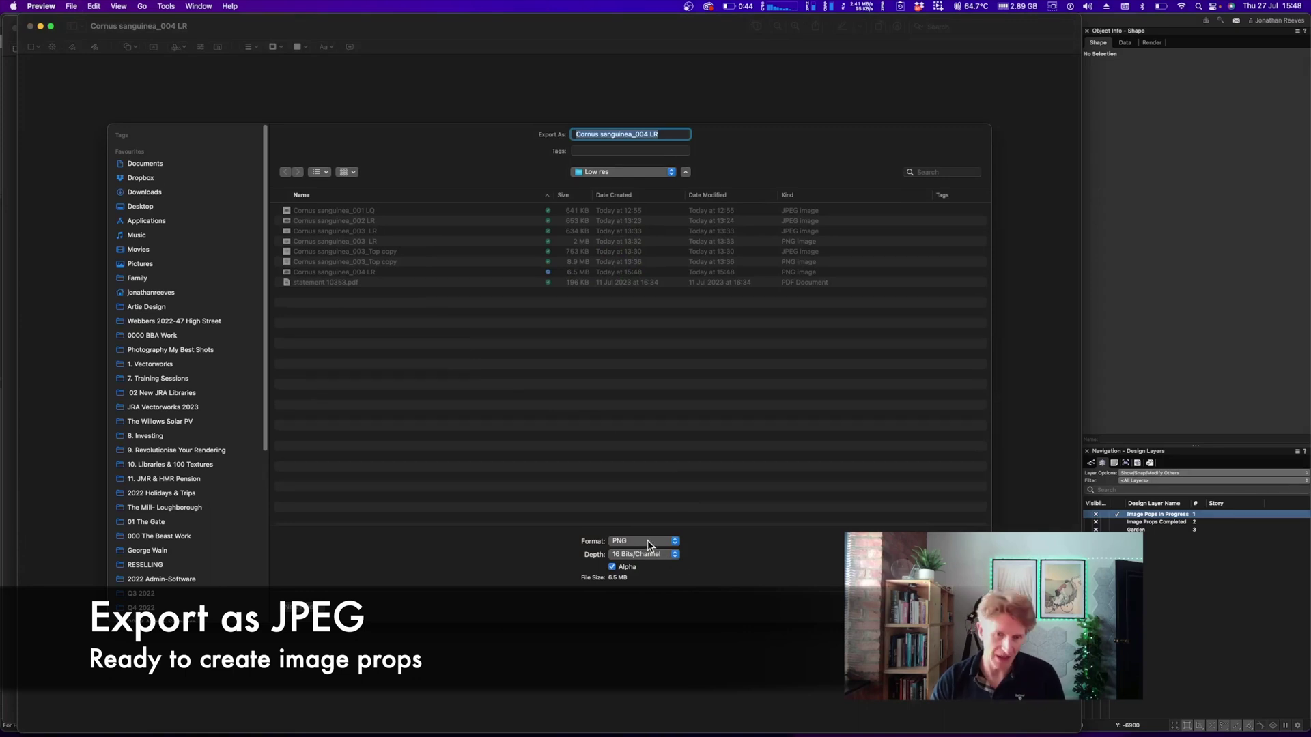
left_click(648, 539)
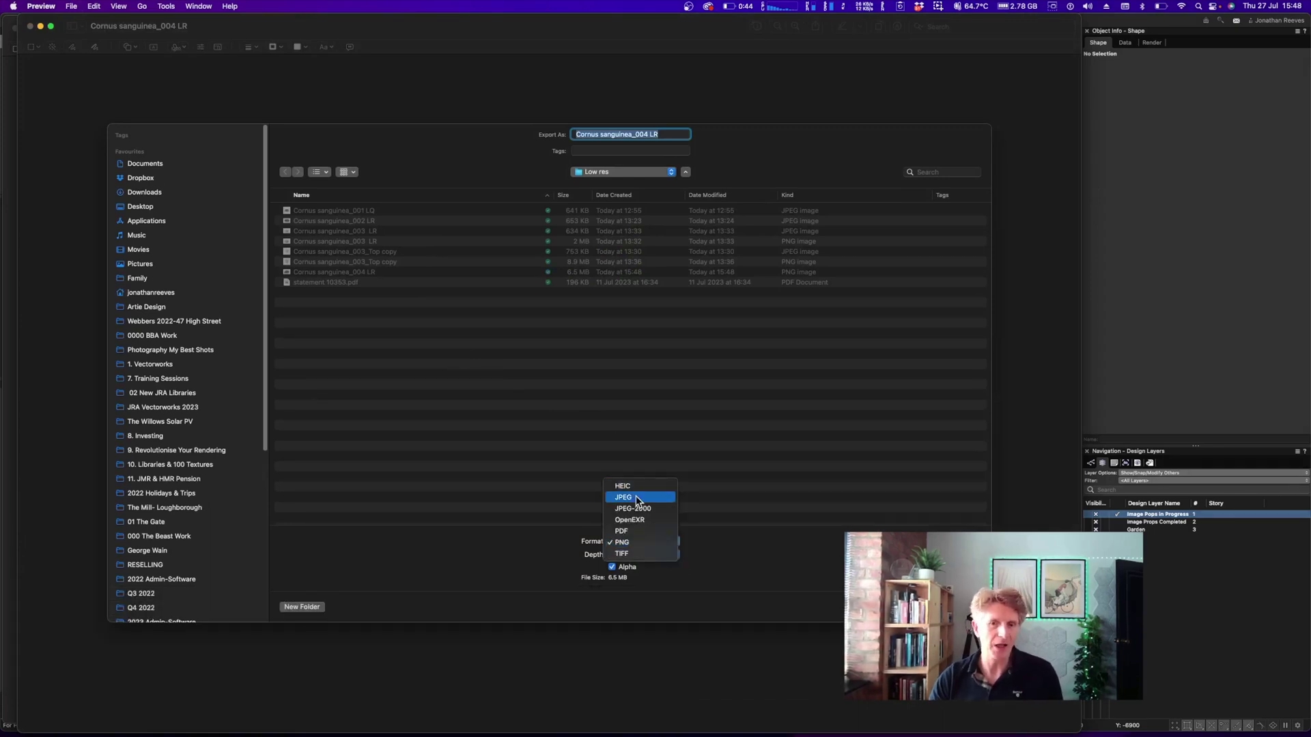
left_click(636, 496)
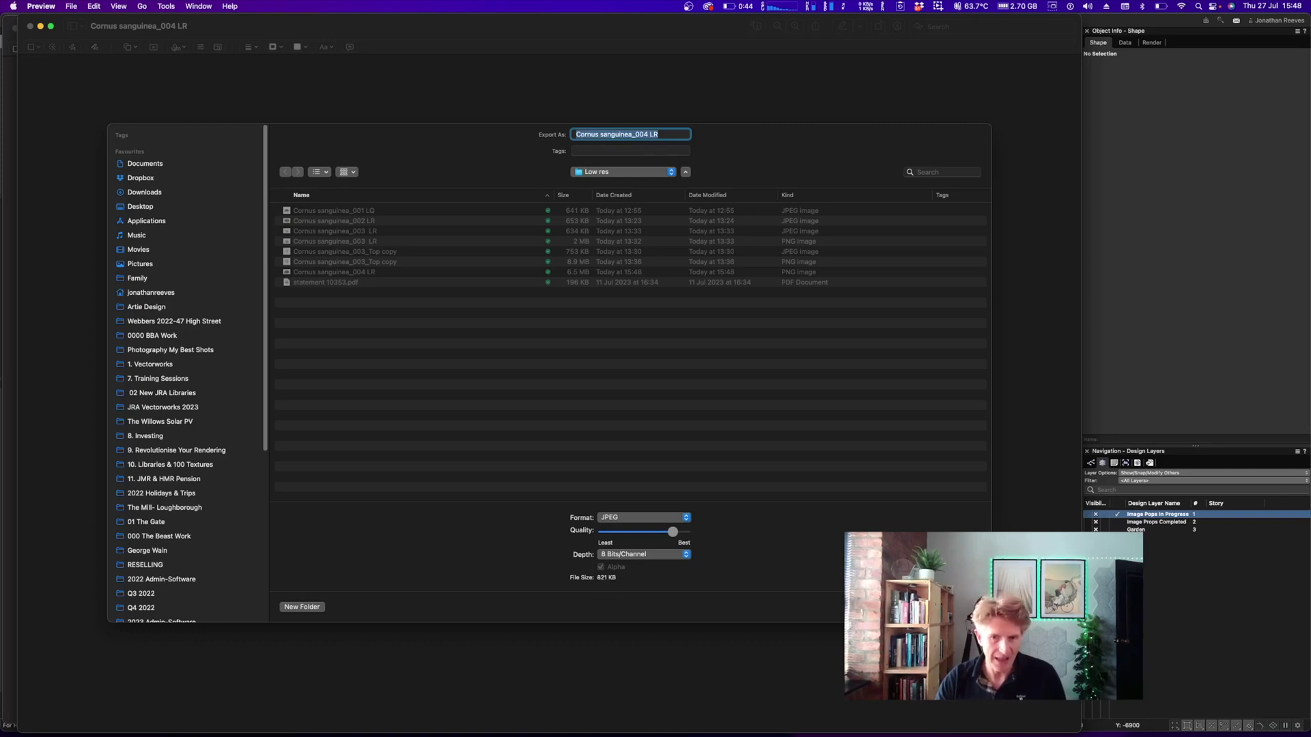
key("Return")
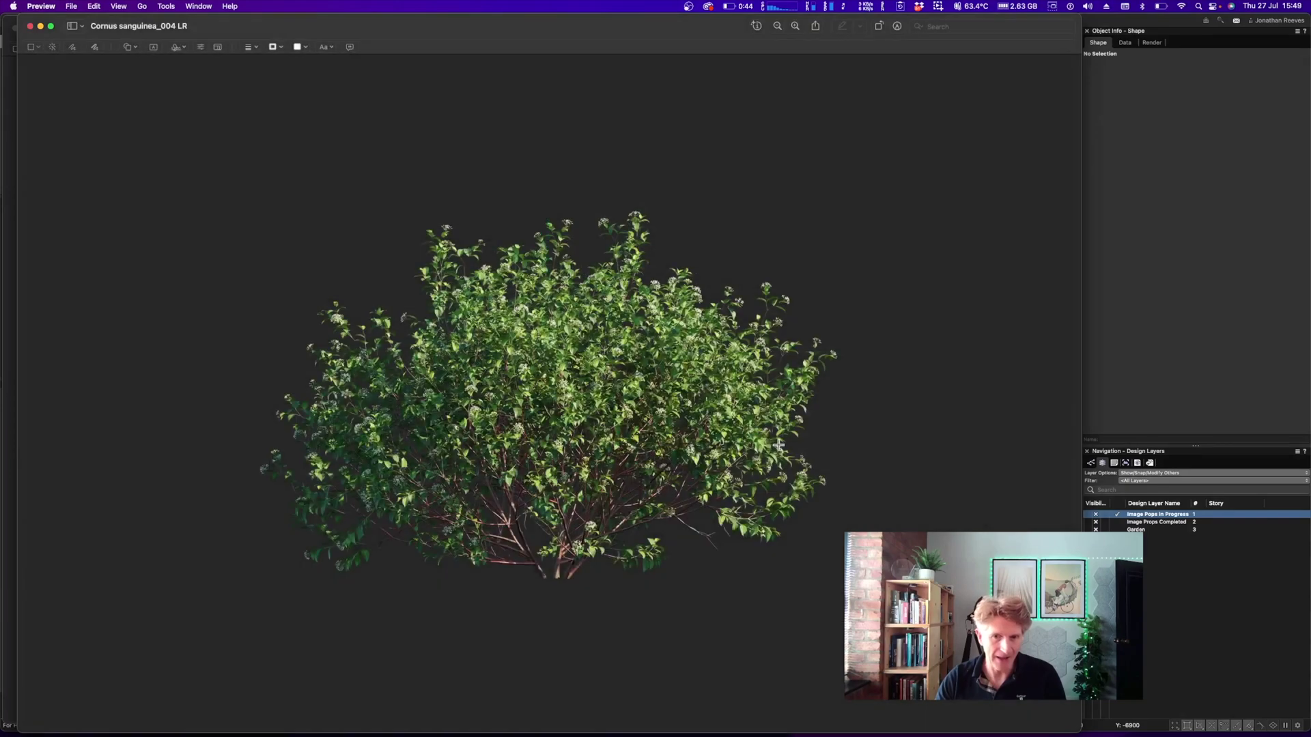
- Switch to Vectorworks and start an image prop, importing the JPEG version of Cornus sanguinea_004 LR after previewing it
mouse_move(980, 732)
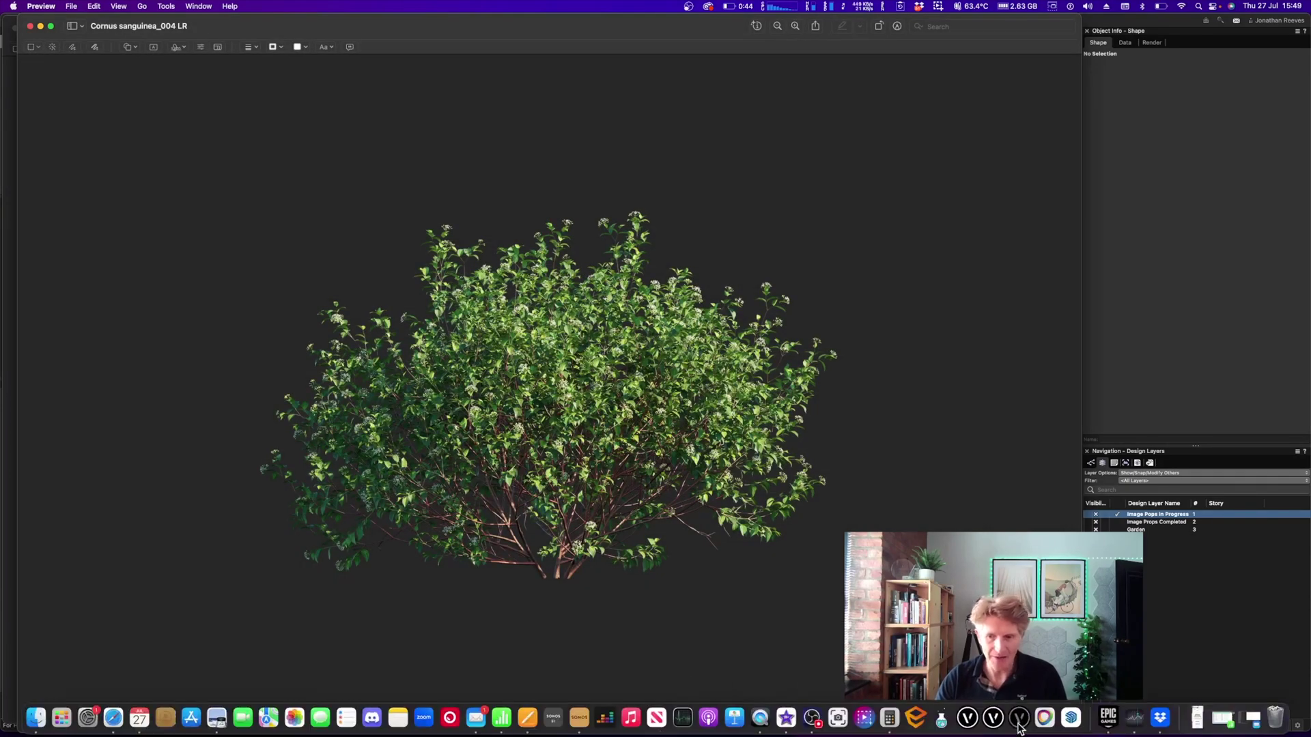
left_click(1018, 728)
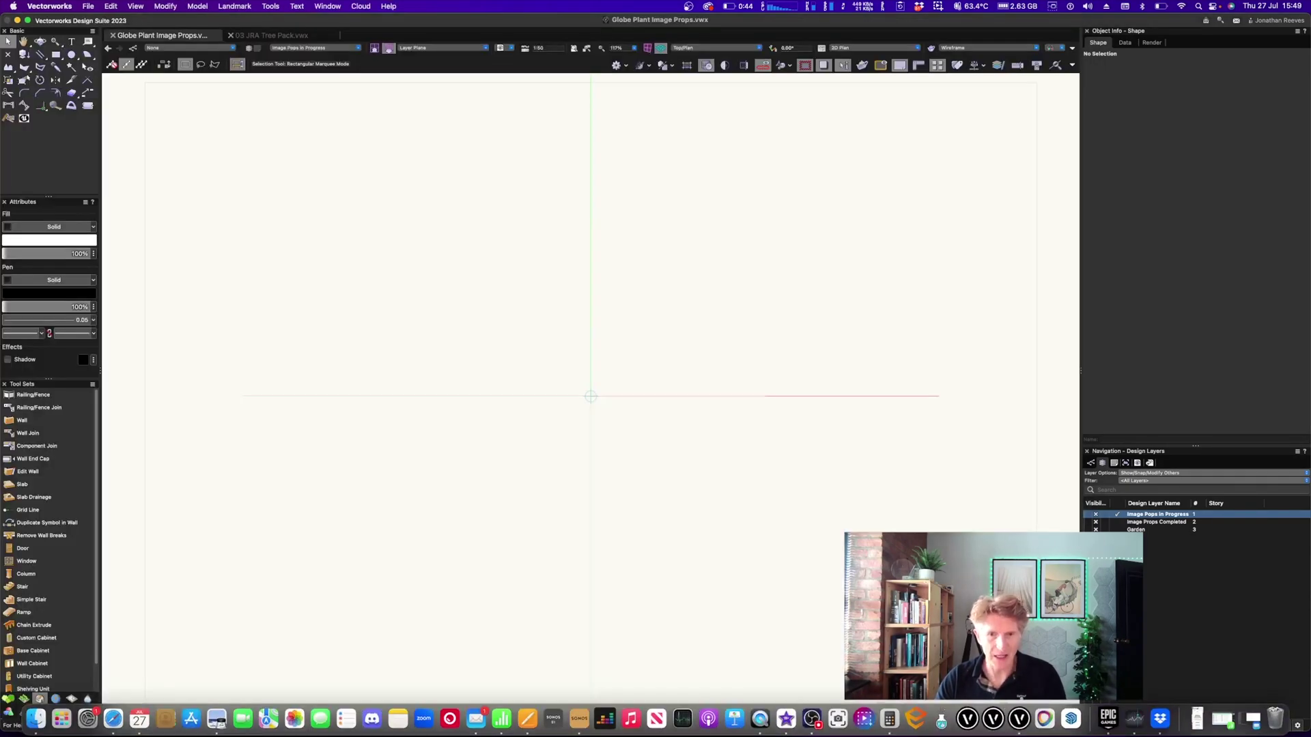
left_click(236, 6)
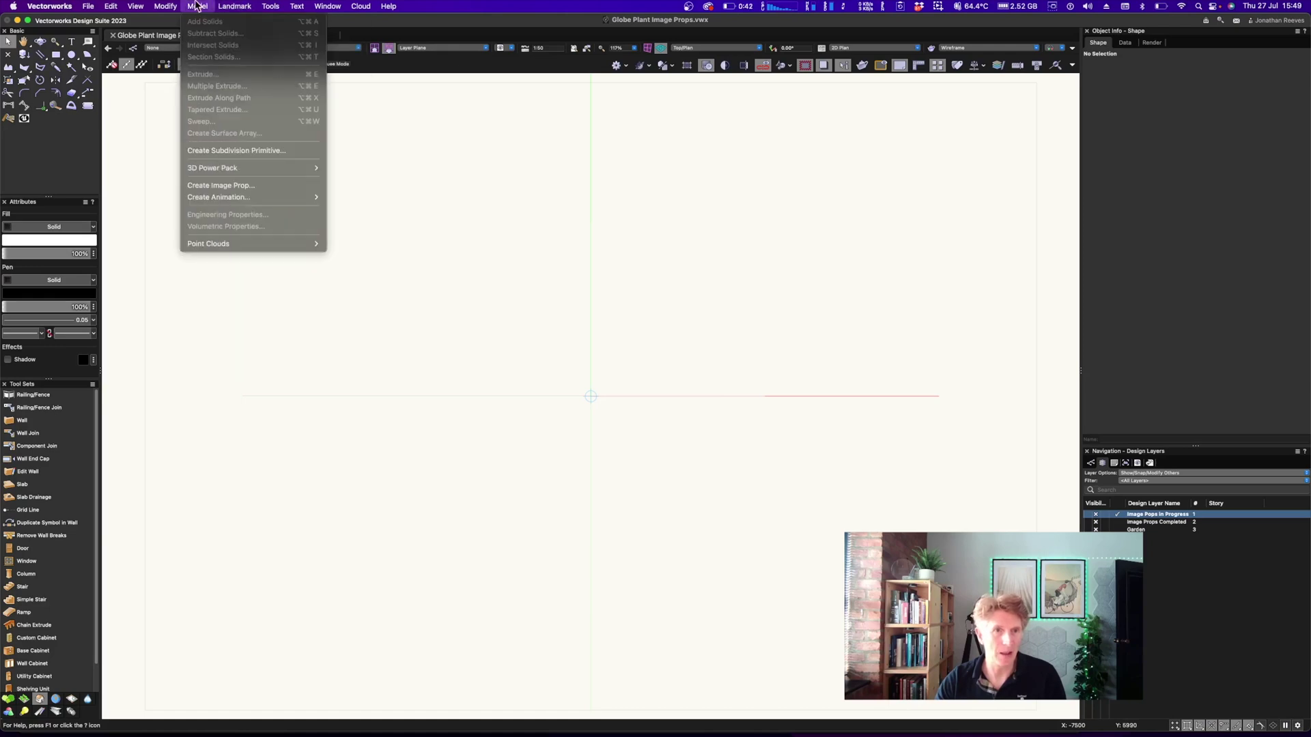
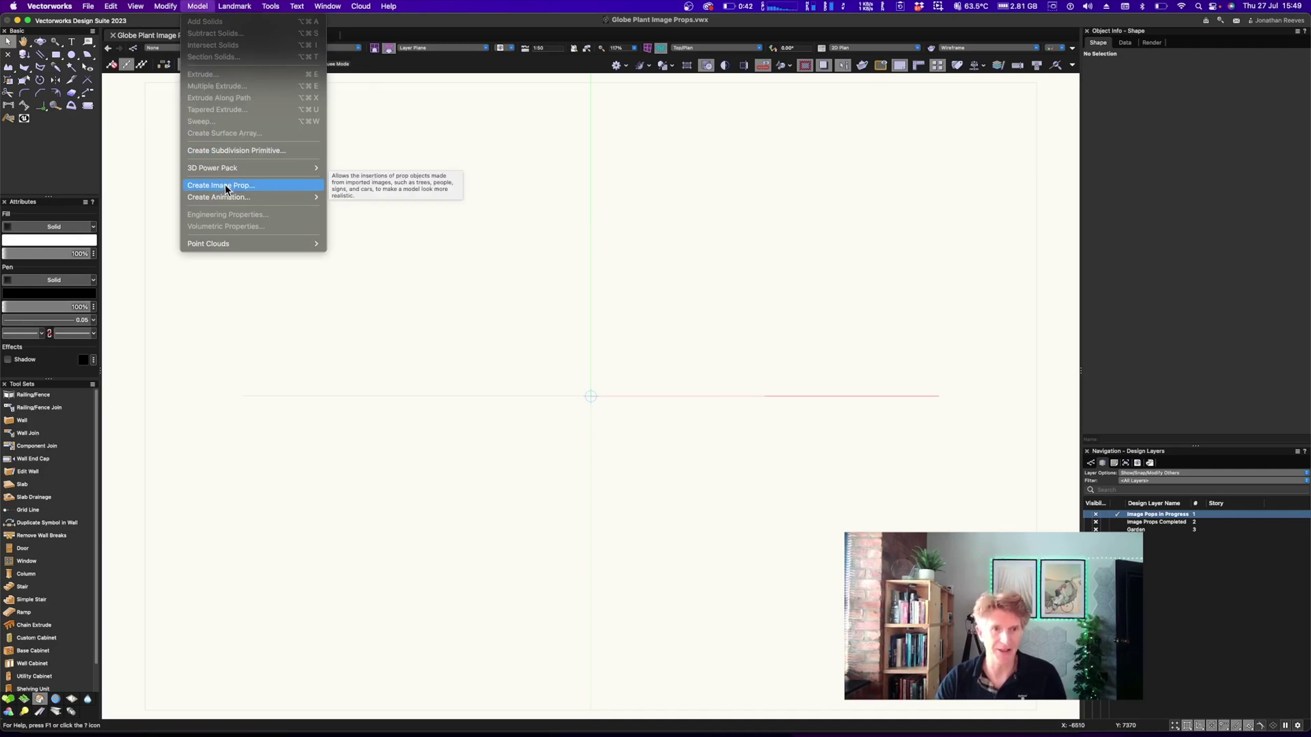
left_click(224, 185)
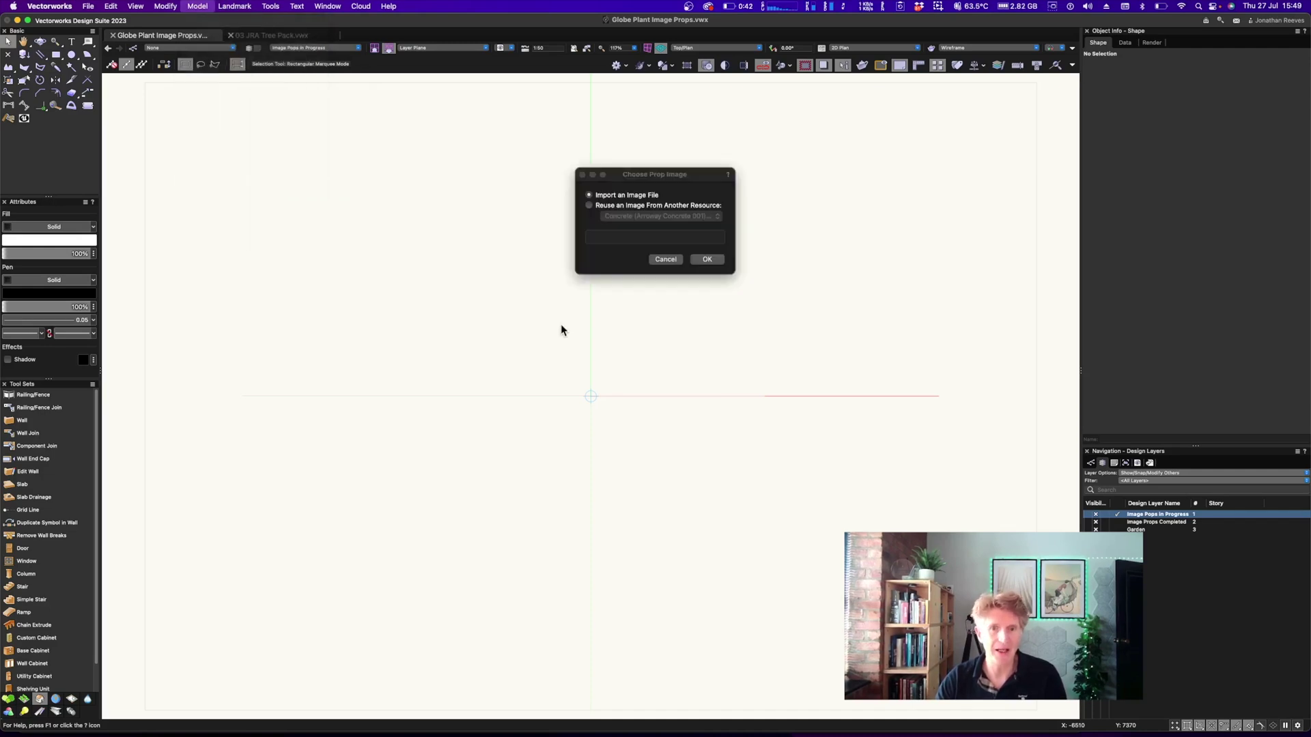
left_click(708, 260)
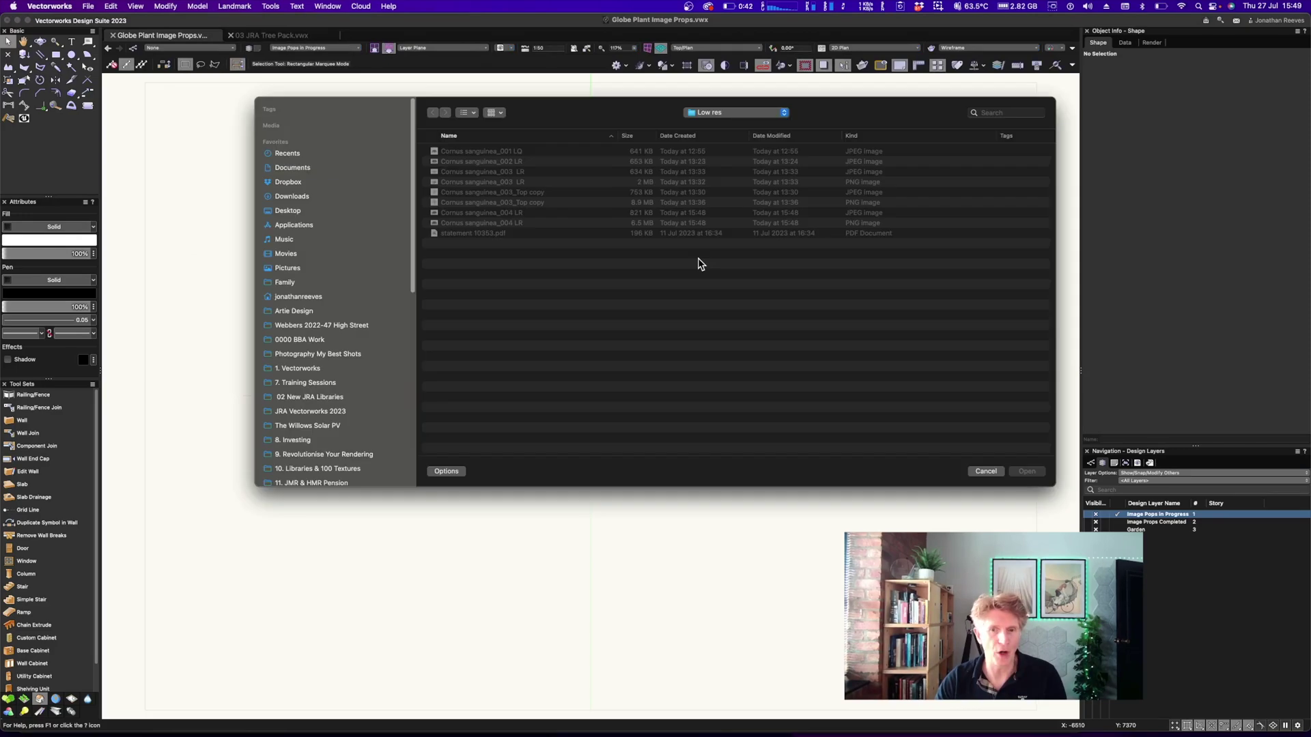
left_click(488, 213)
key("space")
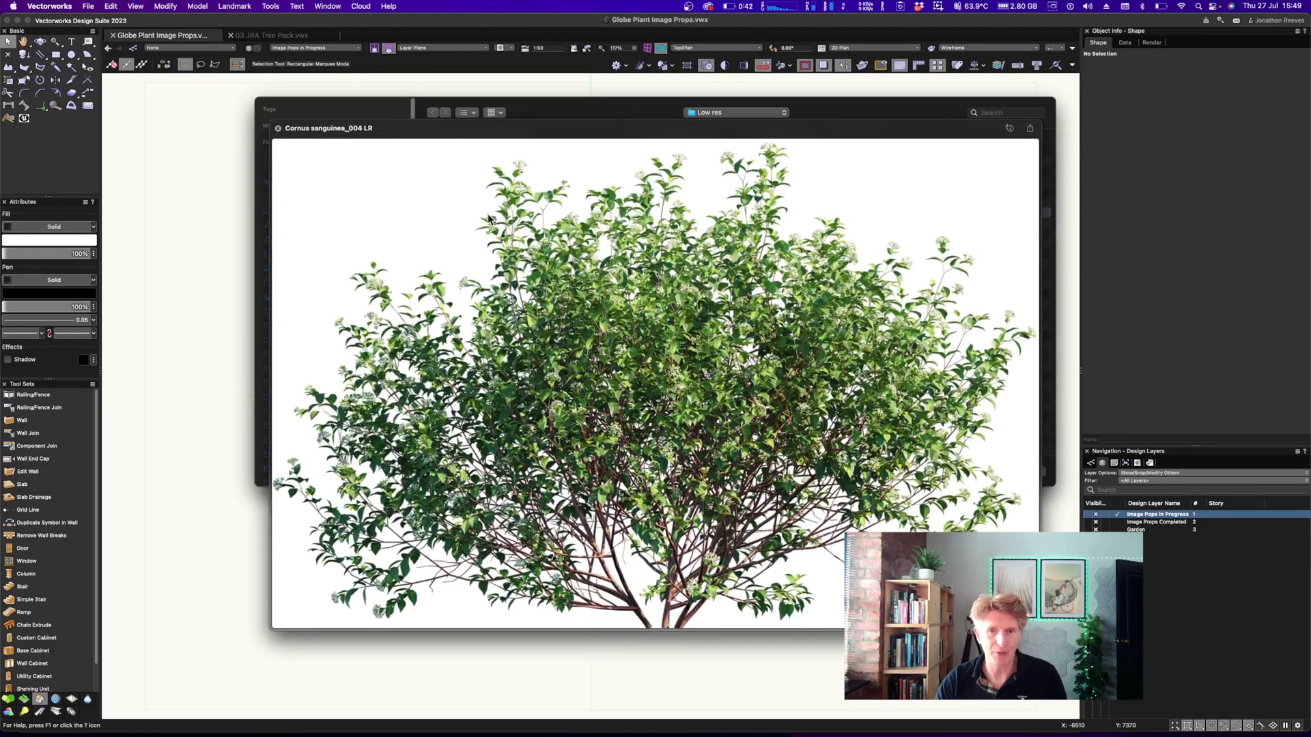
key("space")
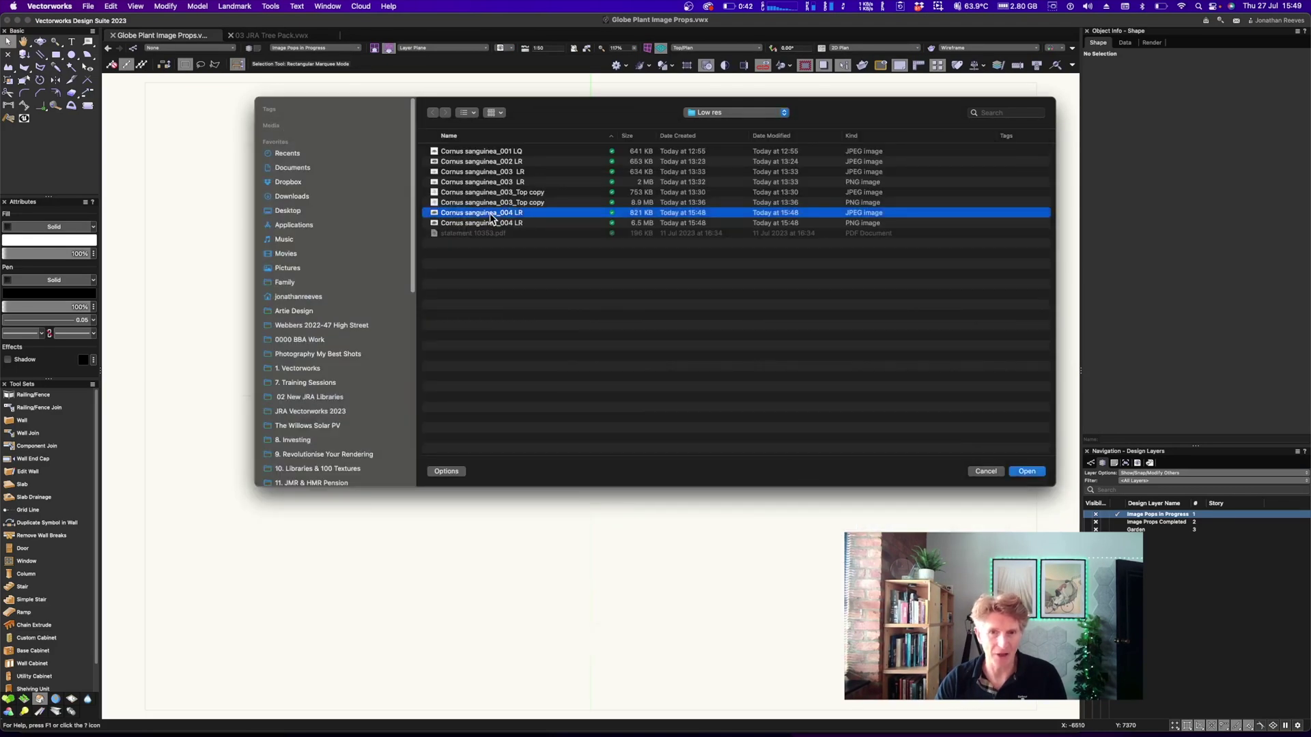
double_click(490, 213)
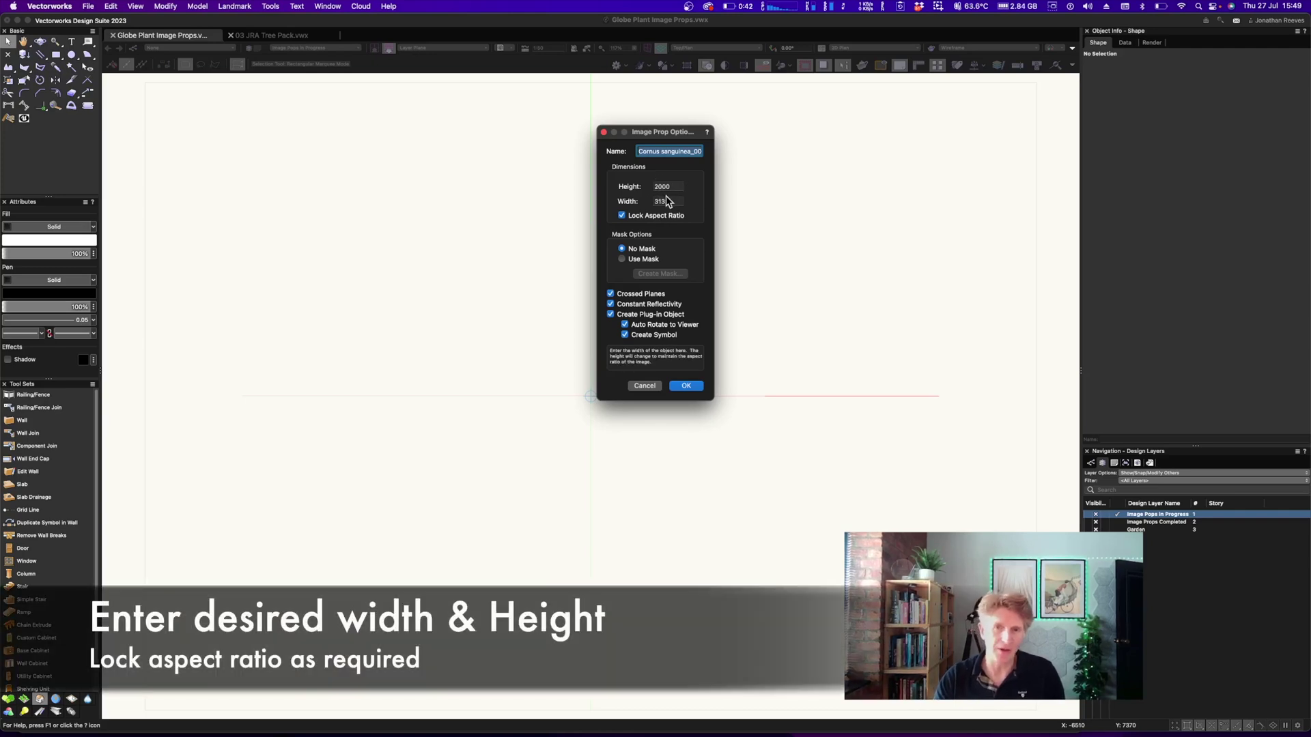
- Unlock the image prop's aspect ratio and enable a mask that reuses This Prop's Color as its image
left_click(621, 215)
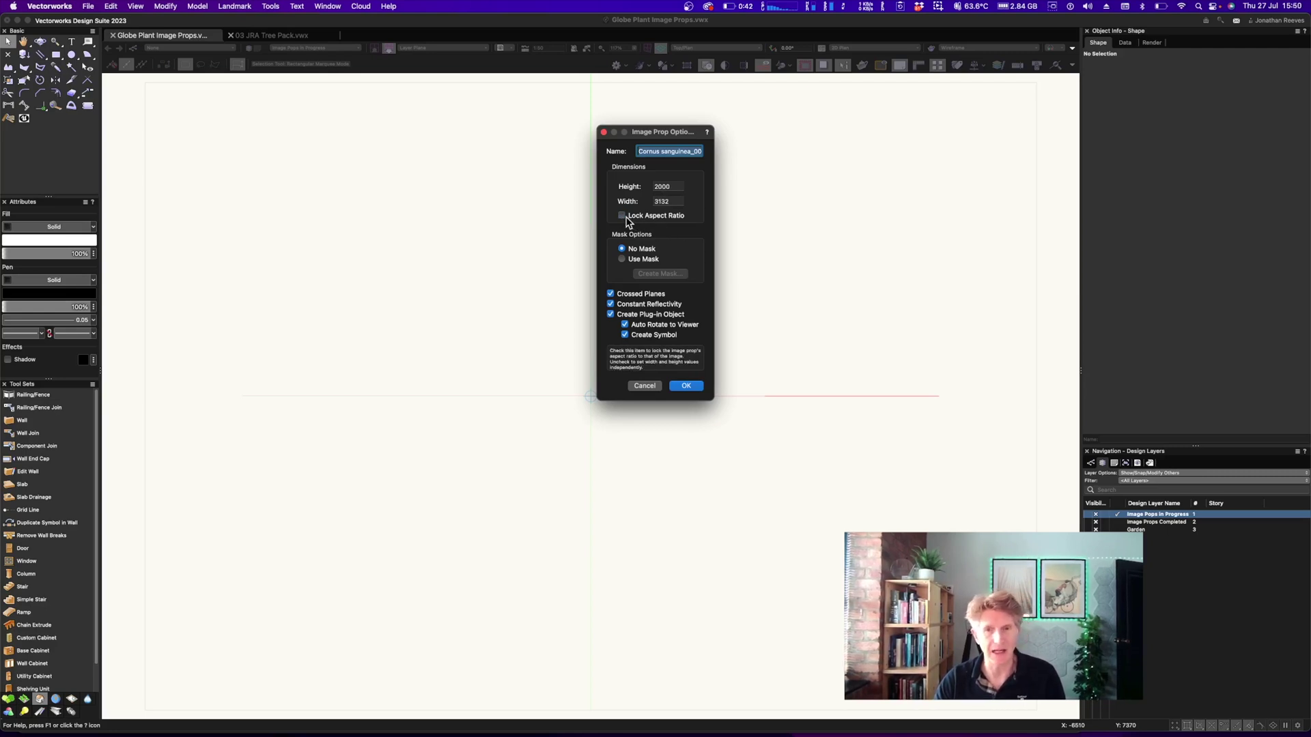
left_click(621, 260)
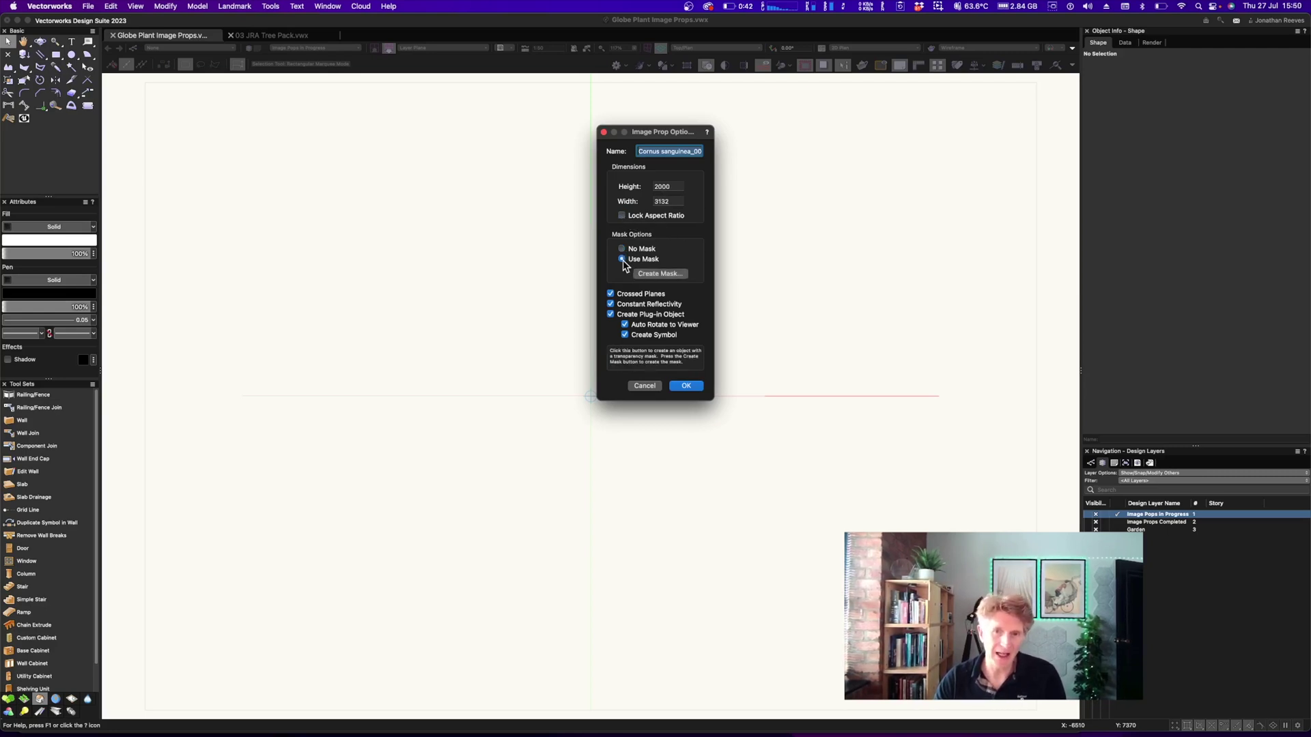
left_click(643, 274)
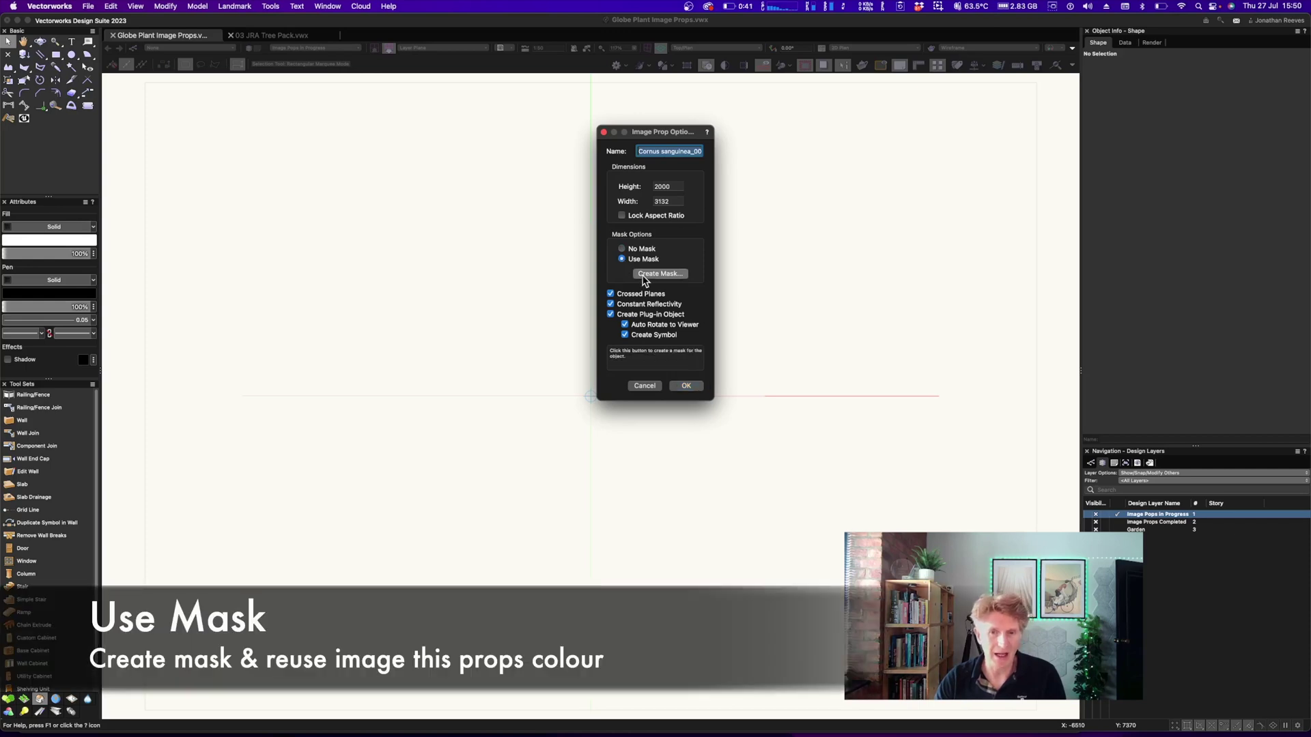
left_click(591, 205)
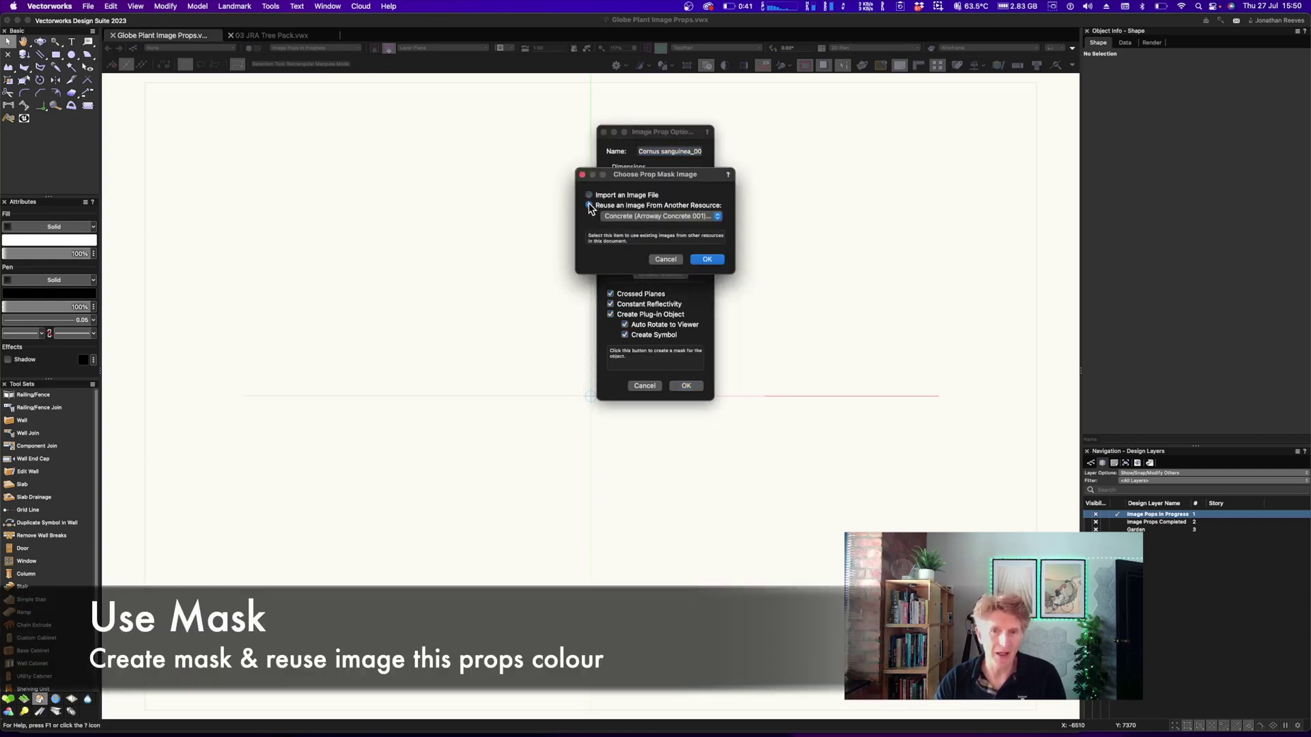
left_click(652, 216)
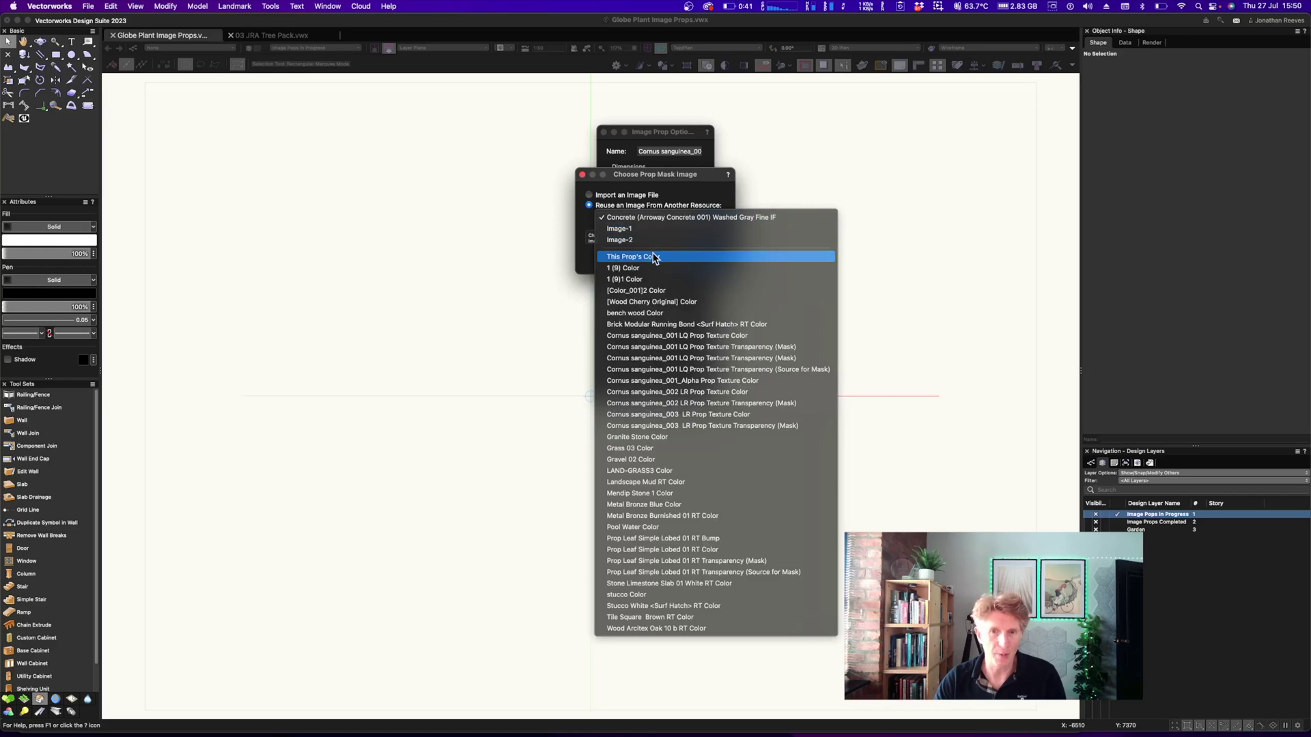
left_click(653, 257)
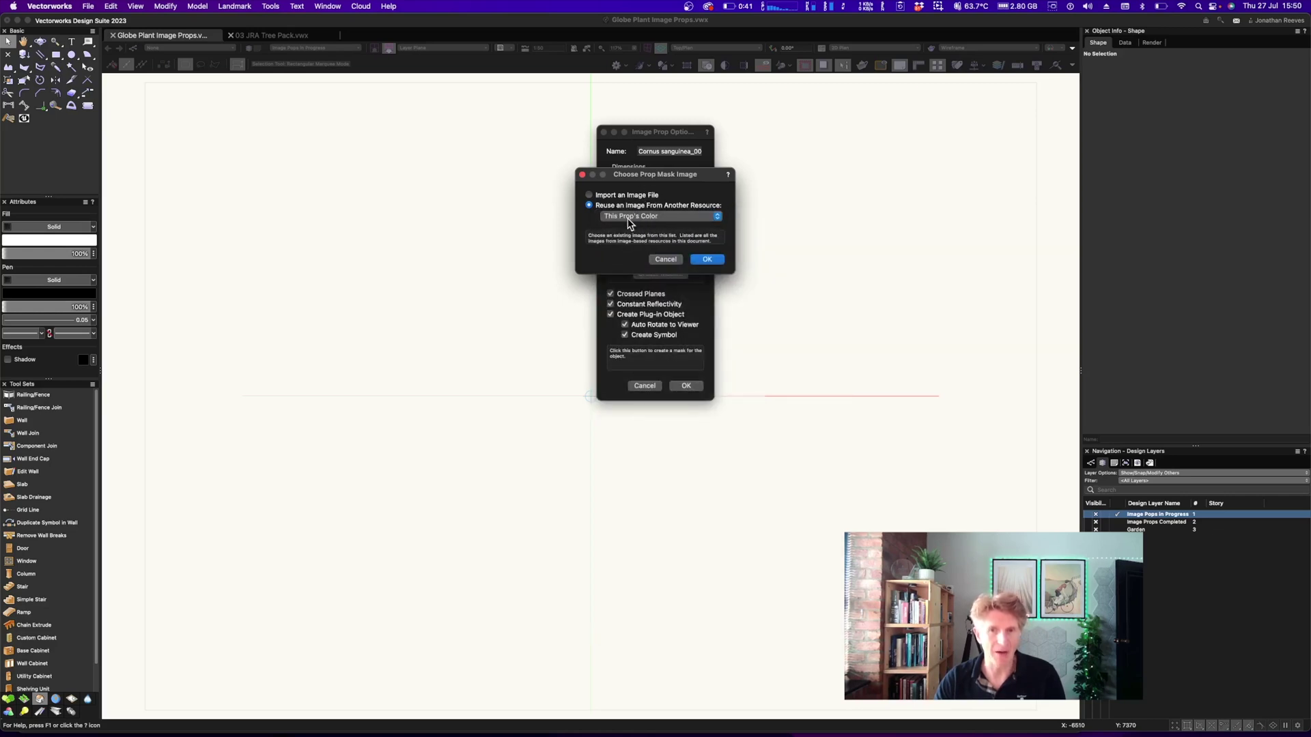
left_click(705, 261)
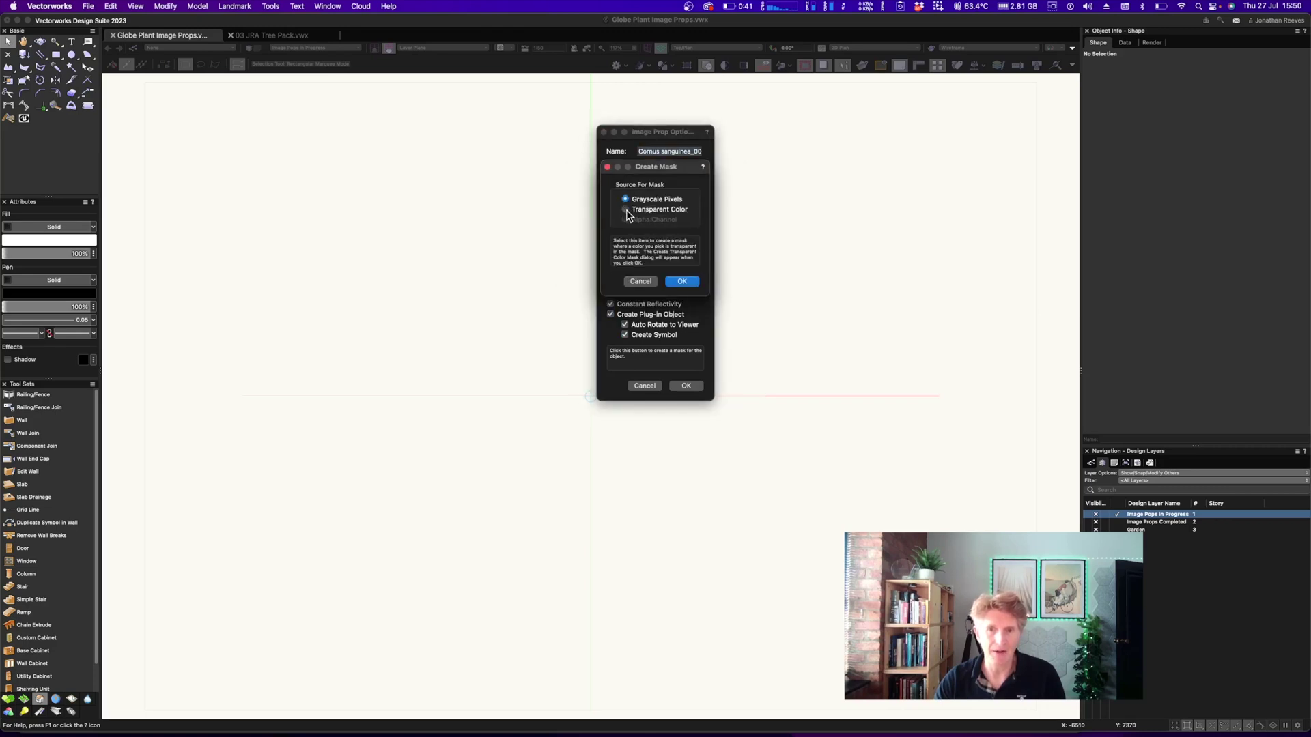
- Create the mask from Transparent Color, using white as the transparent colour, after checking the mask preview
left_click(683, 282)
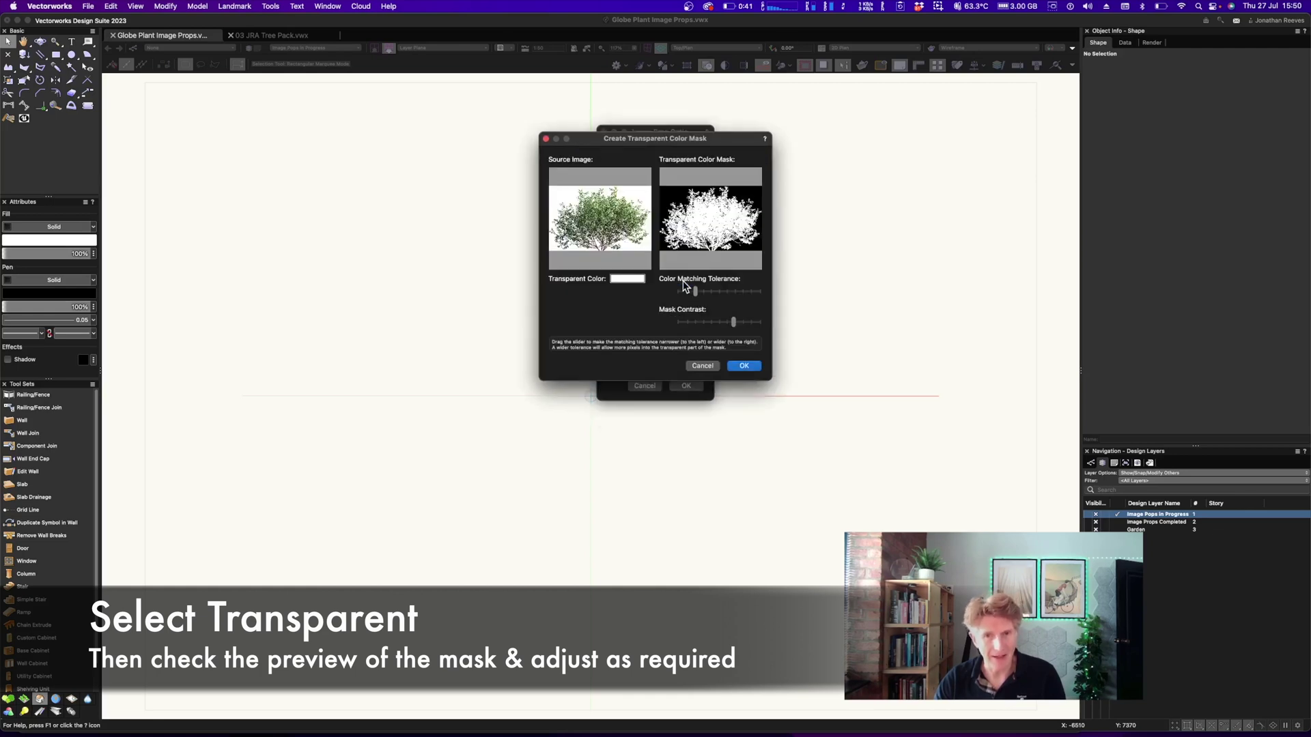
left_click_drag(635, 138, 460, 170)
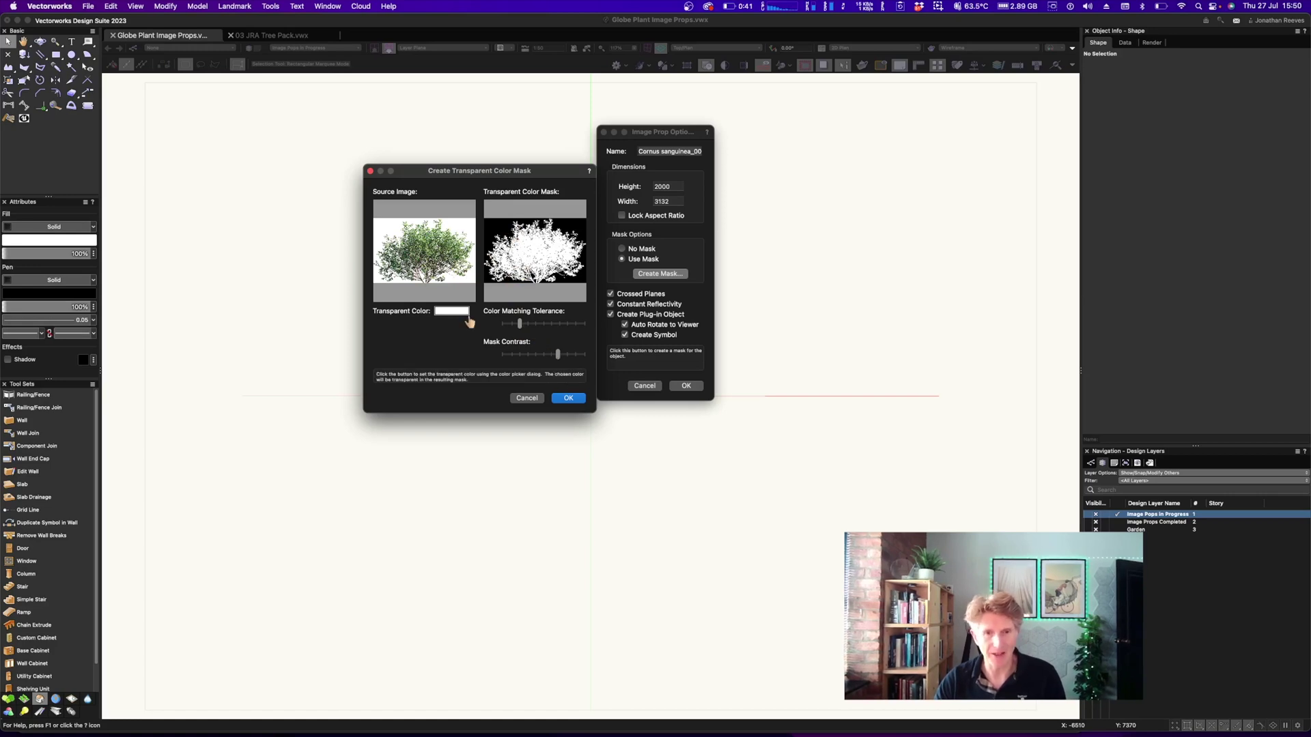
left_click(565, 398)
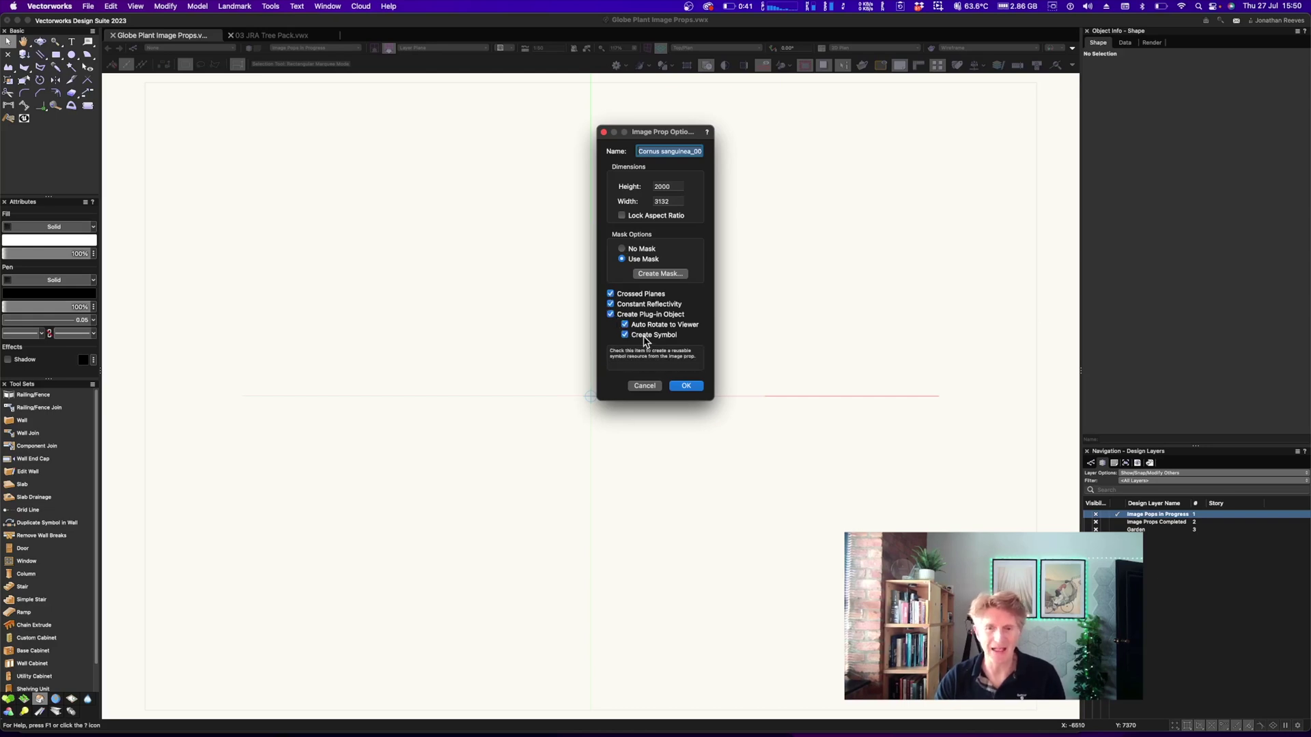
- Create the Cornus sanguinea_004 image prop as an auto-rotating plug-in object with crossed planes and a symbol, and select it in the drawing
left_click(685, 386)
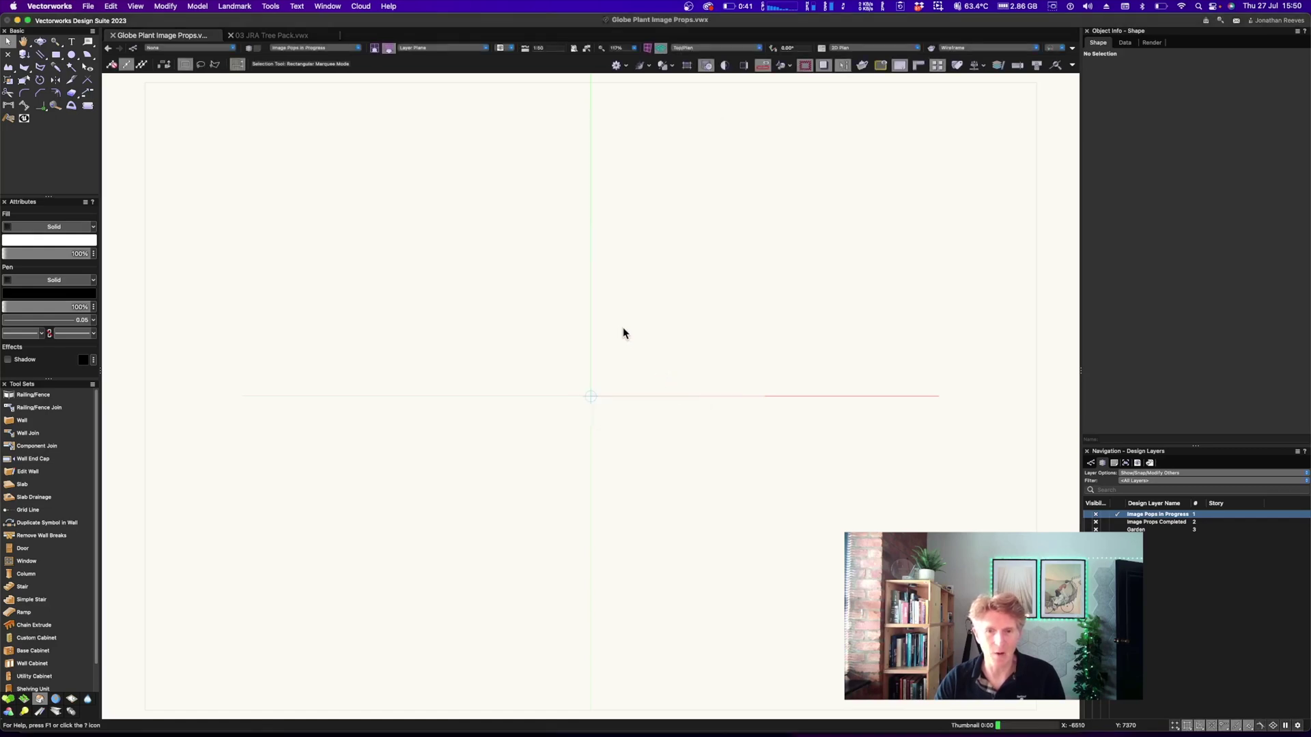
left_click(483, 288)
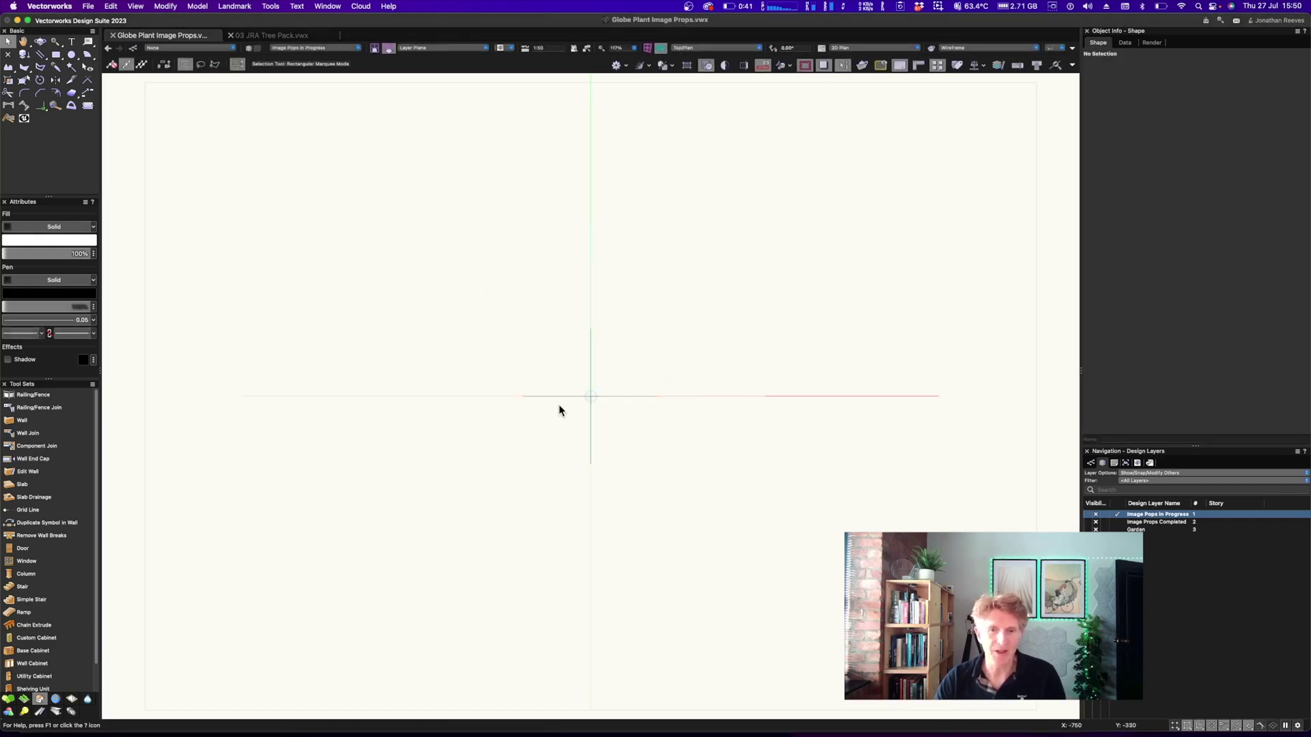
left_click(590, 410)
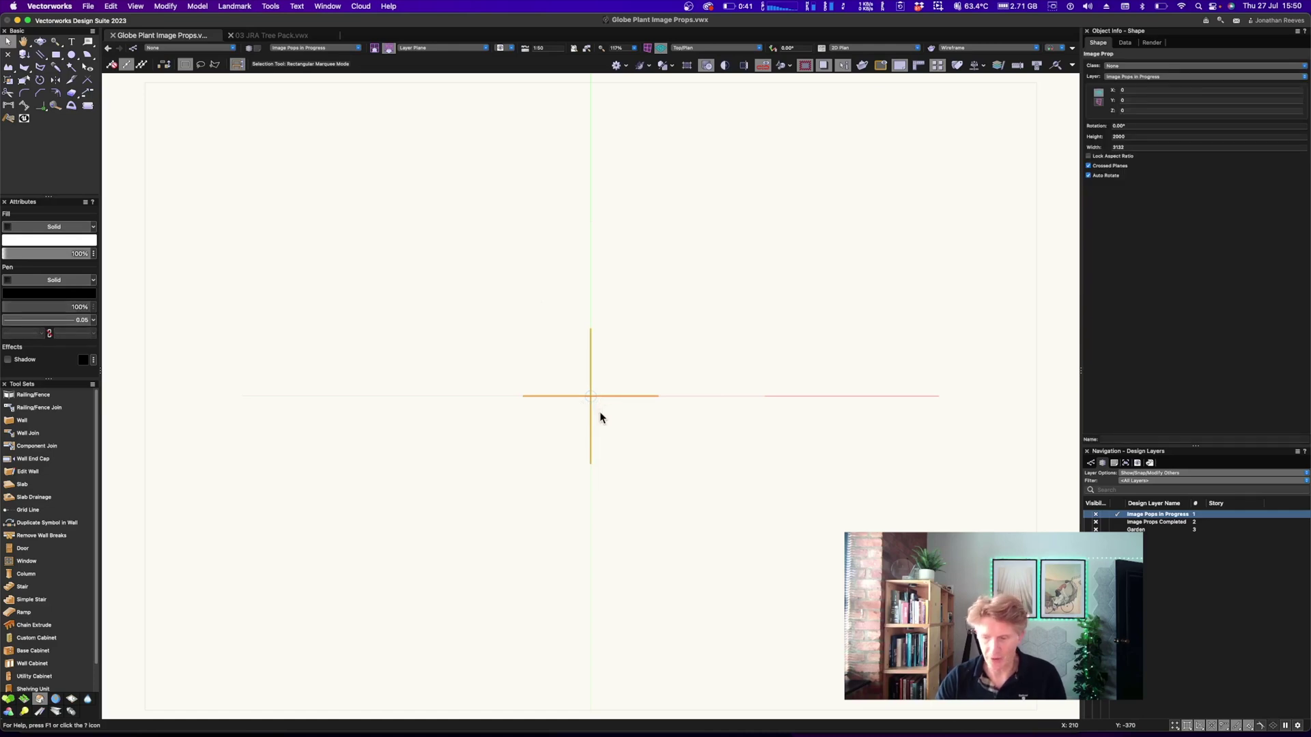
- Examine the shaded image prop in right isometric and front views, checking how its crossed planes and foliage face the viewer
key("3")
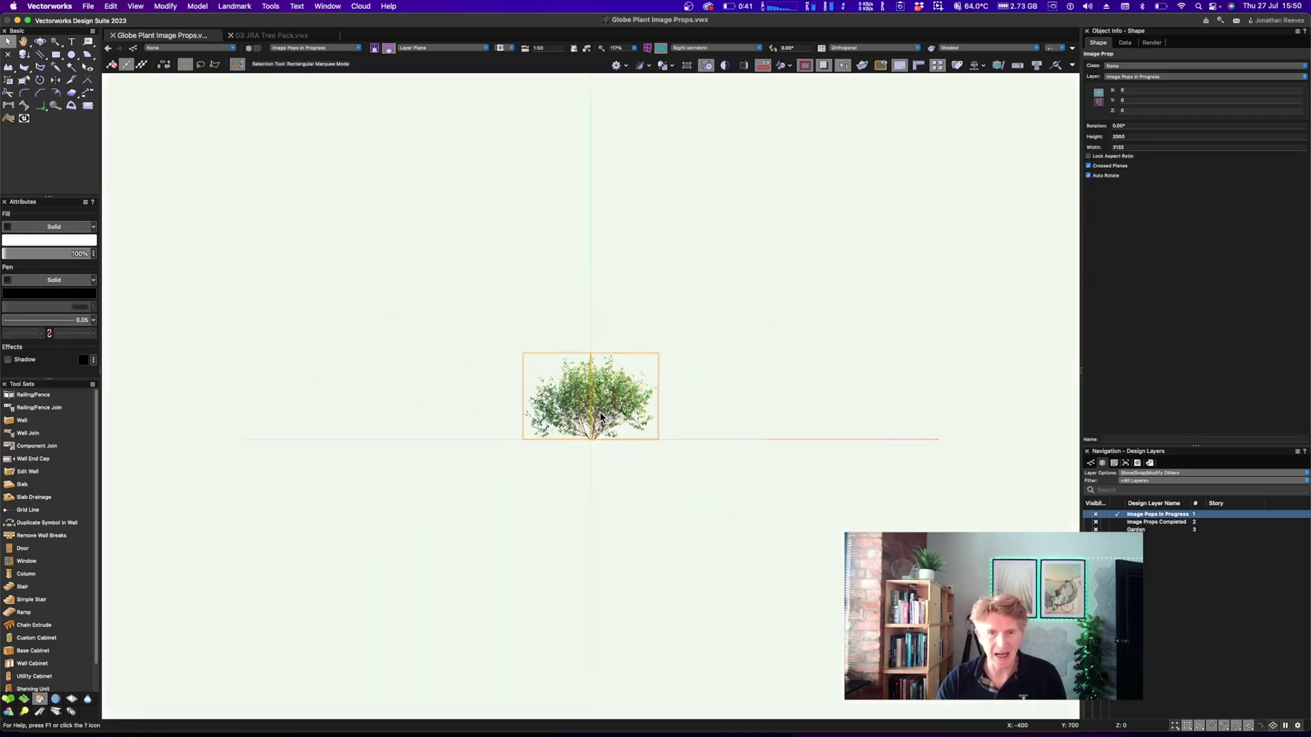
key("5")
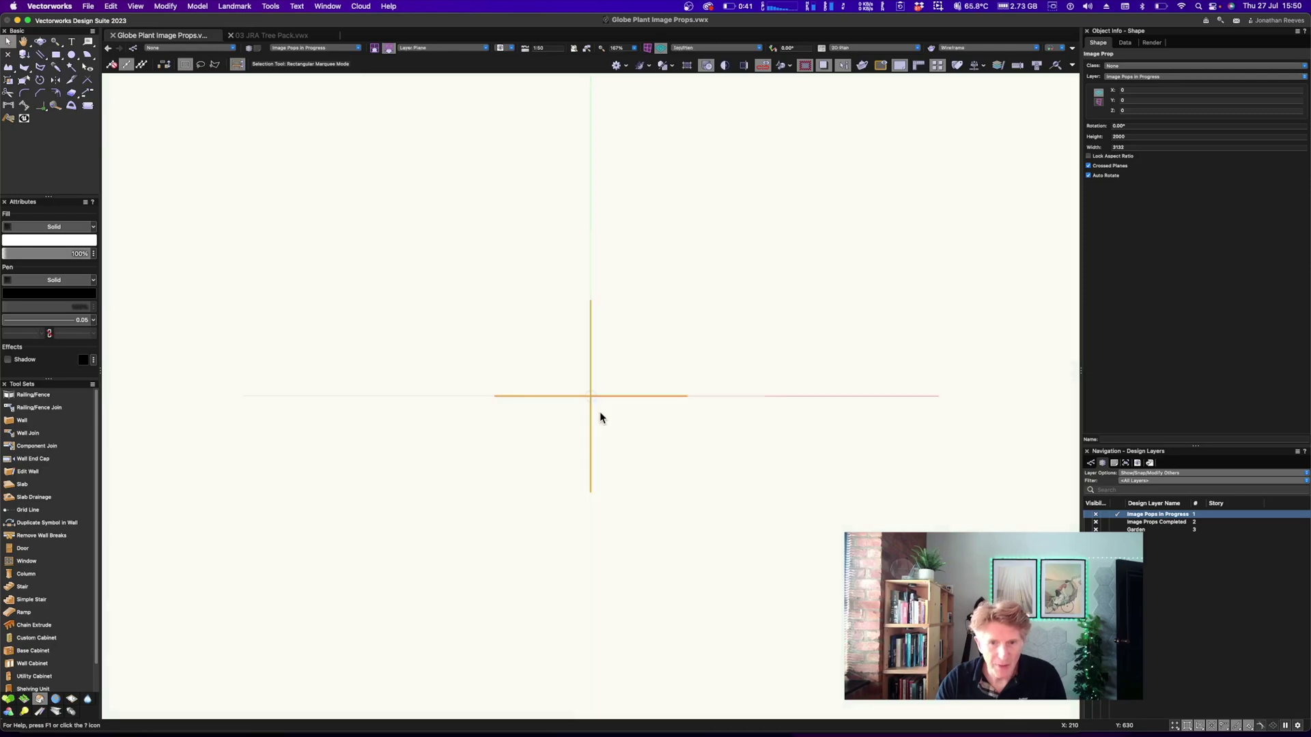
key("2")
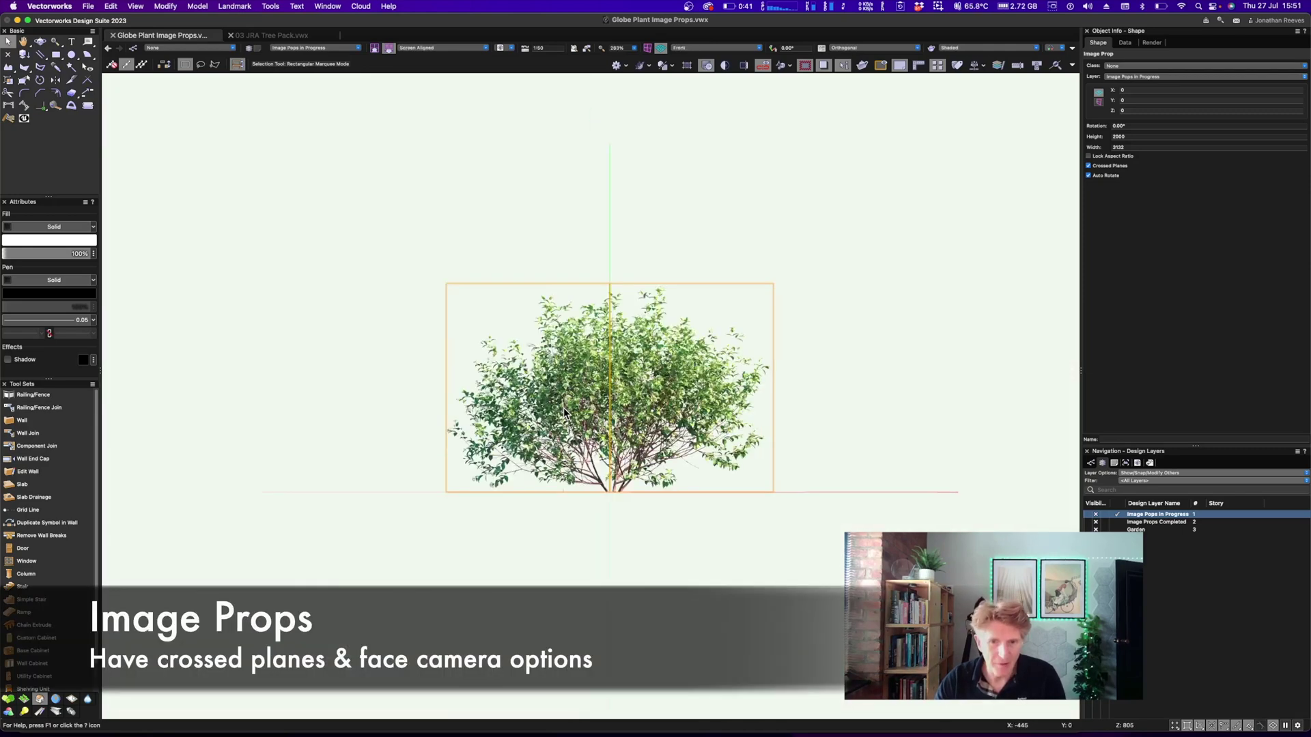
scroll(563, 407, "up", 5)
scroll(563, 408, "left", 4)
scroll(565, 389, "down", 2)
key("3")
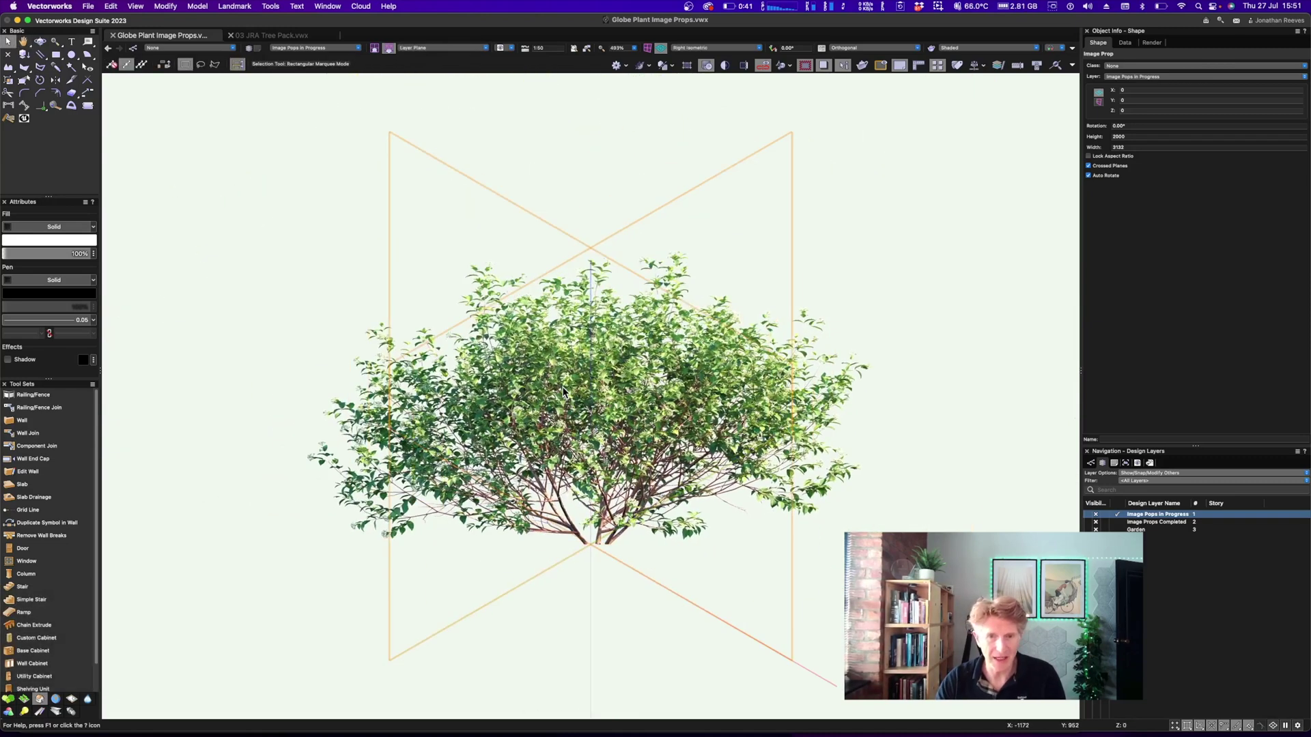
middle_click_drag(565, 389, 468, 386, "shift")
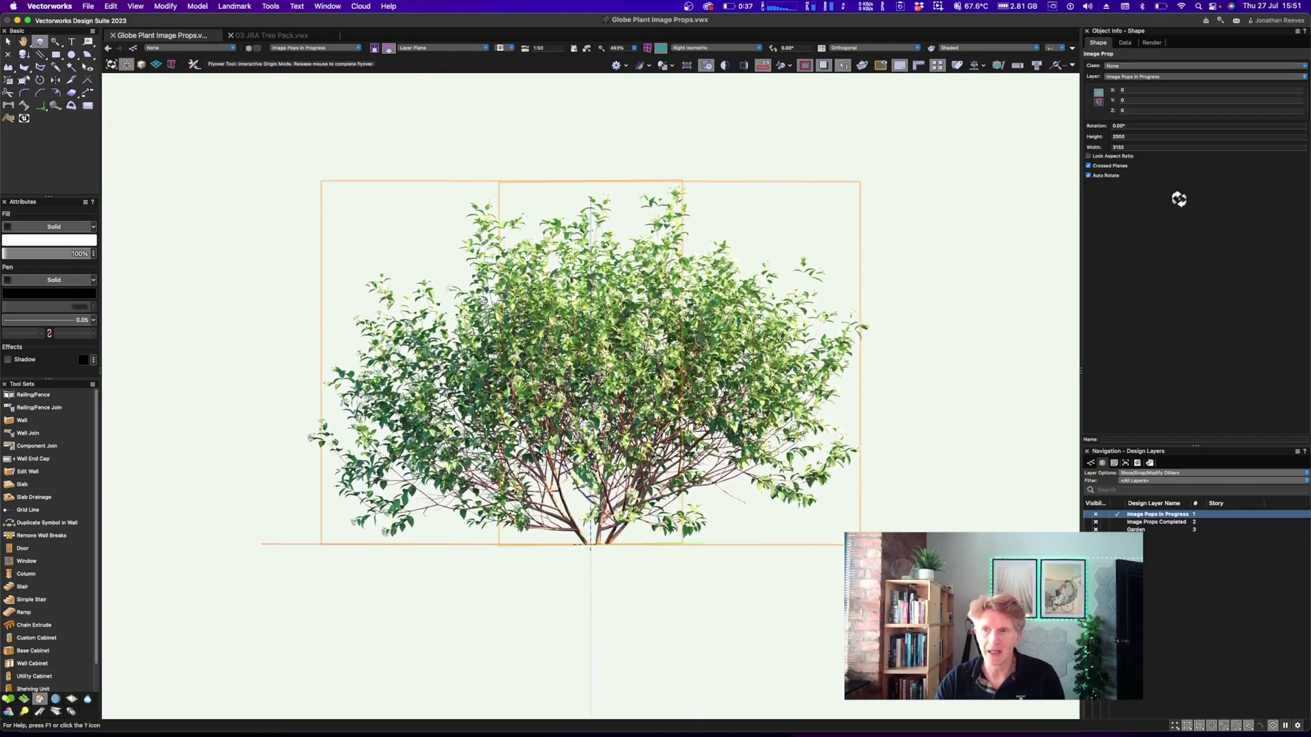
- Toggle Auto Rotate off and back on for the image prop, and do the same with Crossed Planes, comparing the plant in 3D
left_click(1089, 176)
middle_click_drag(565, 389, 407, 410, "shift")
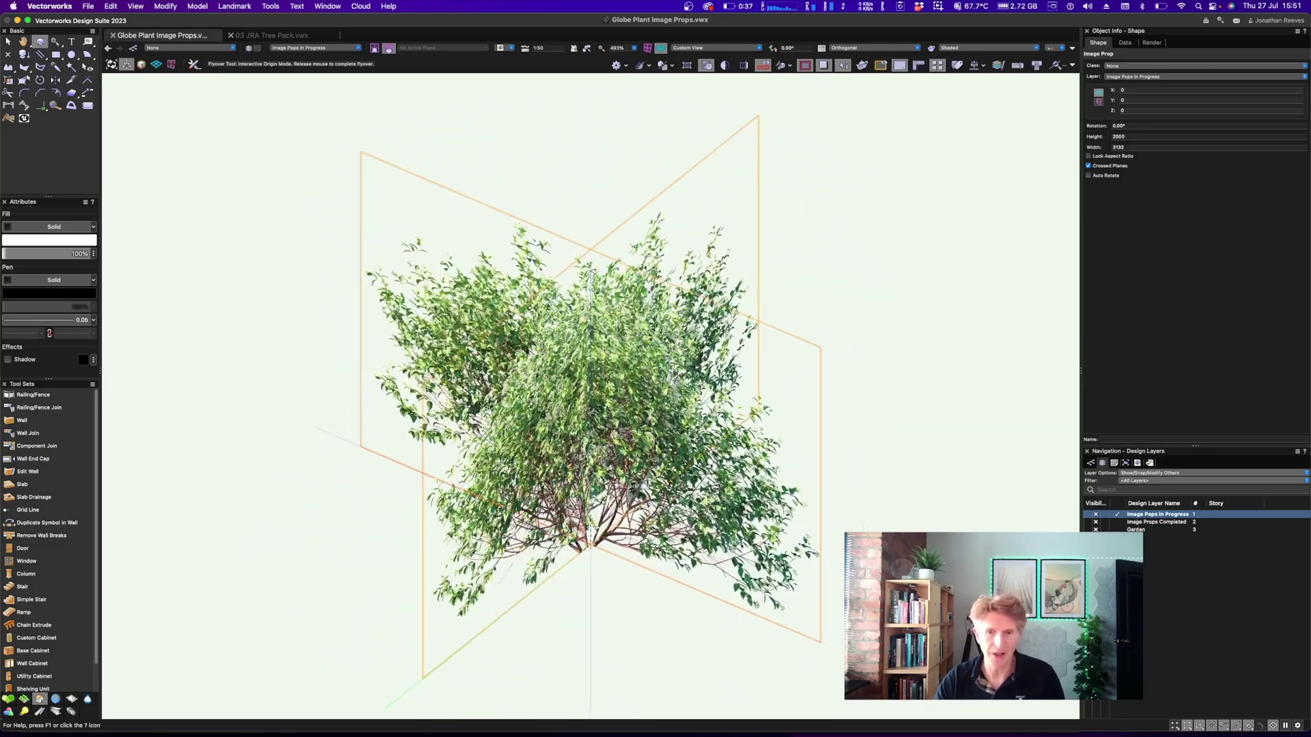
left_click(1089, 176)
left_click_drag(763, 286, 1003, 186)
left_click(1088, 166)
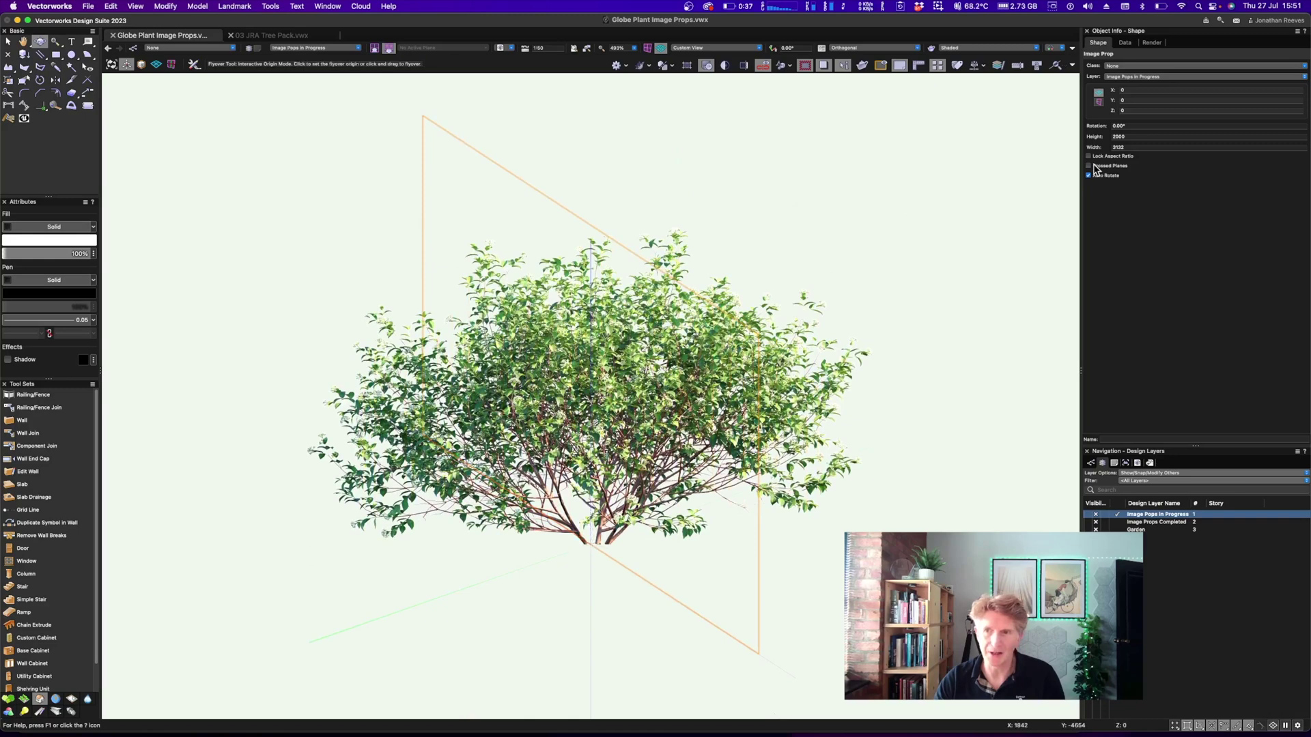
left_click(1088, 166)
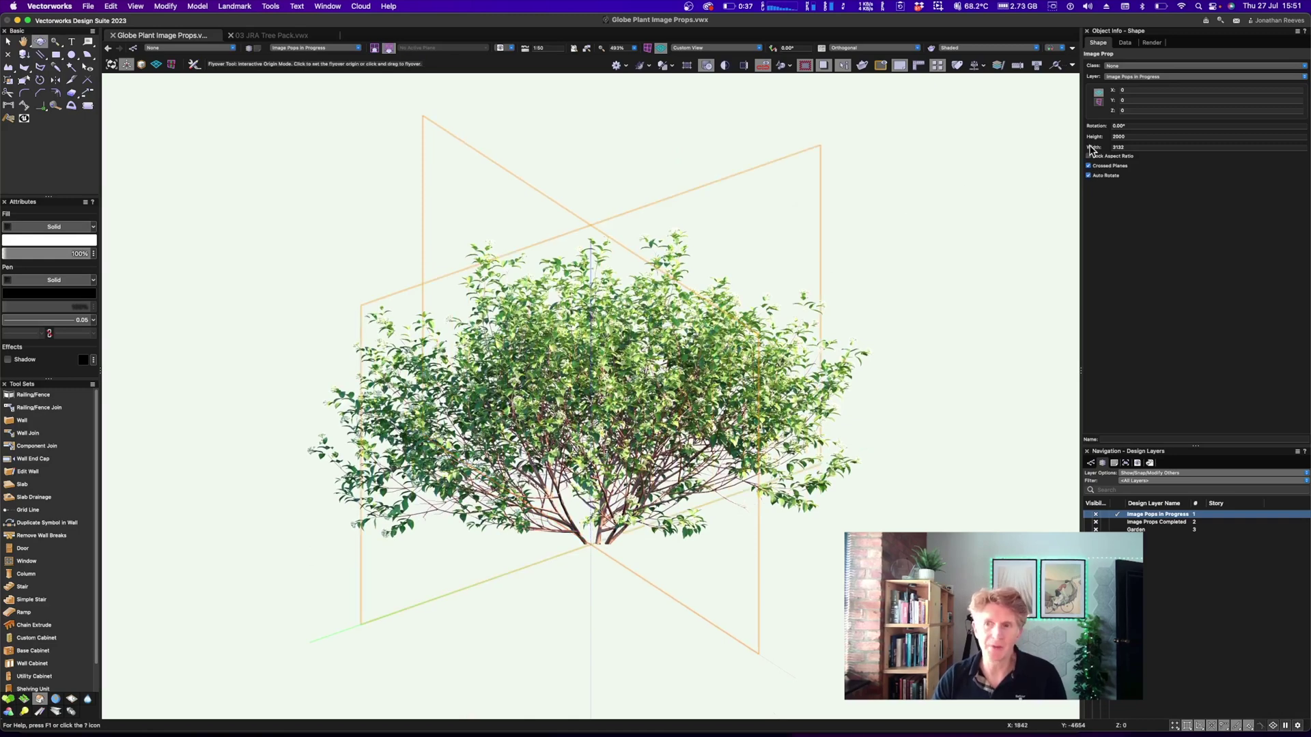
- Set the image prop's width to 2000
scroll(713, 360, "down", 5)
scroll(713, 360, "up", 3)
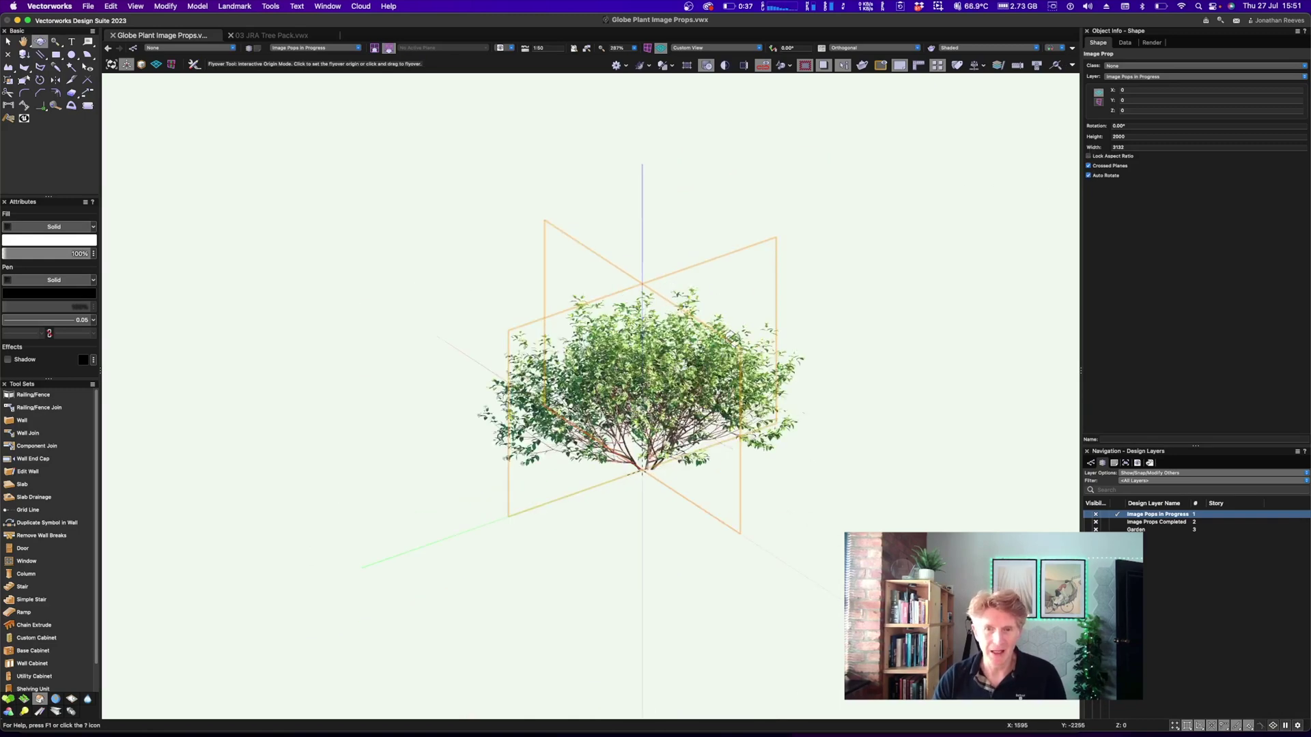
double_click(1119, 148)
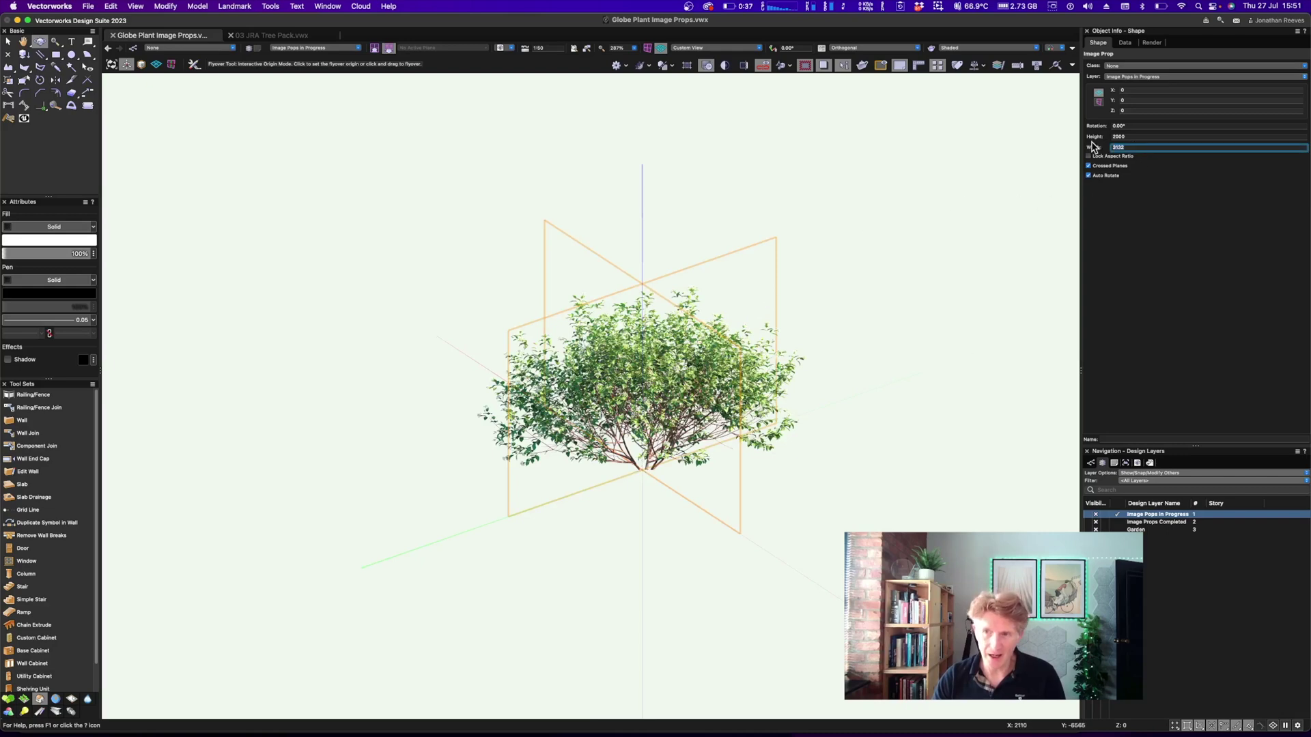
type("2000")
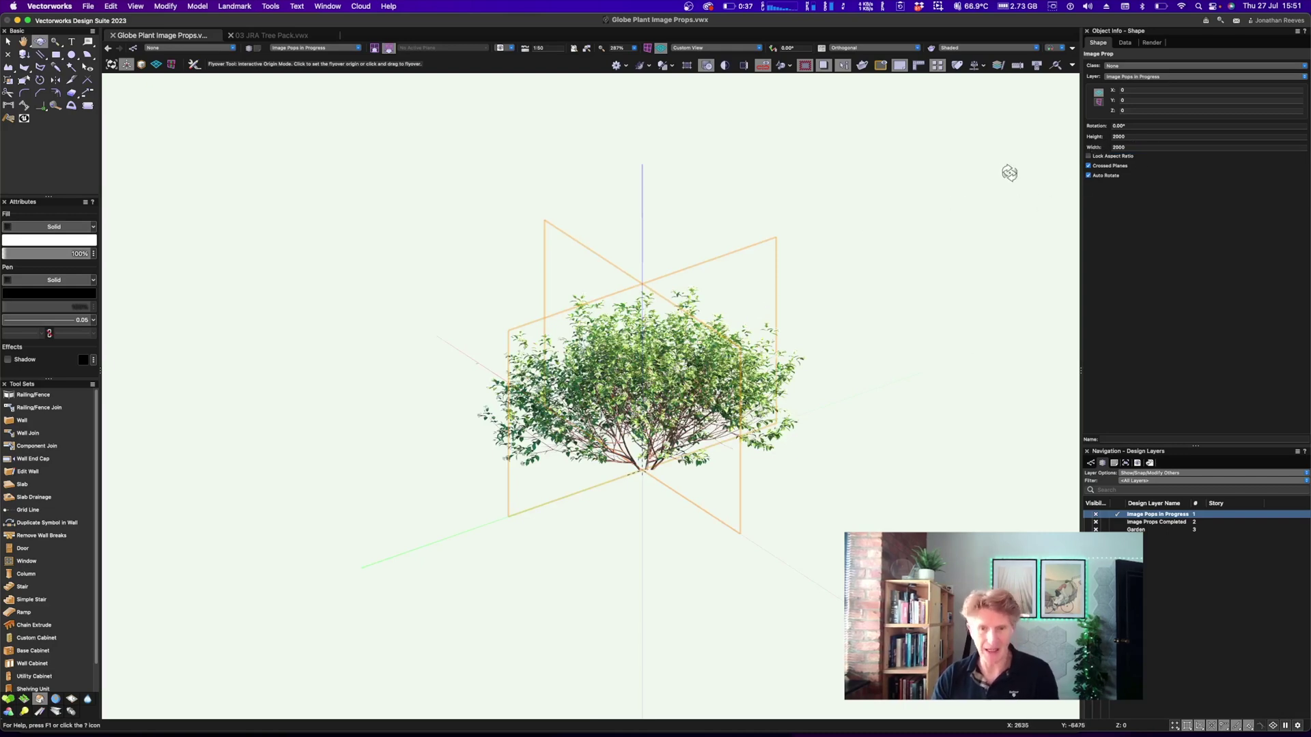
key("Return")
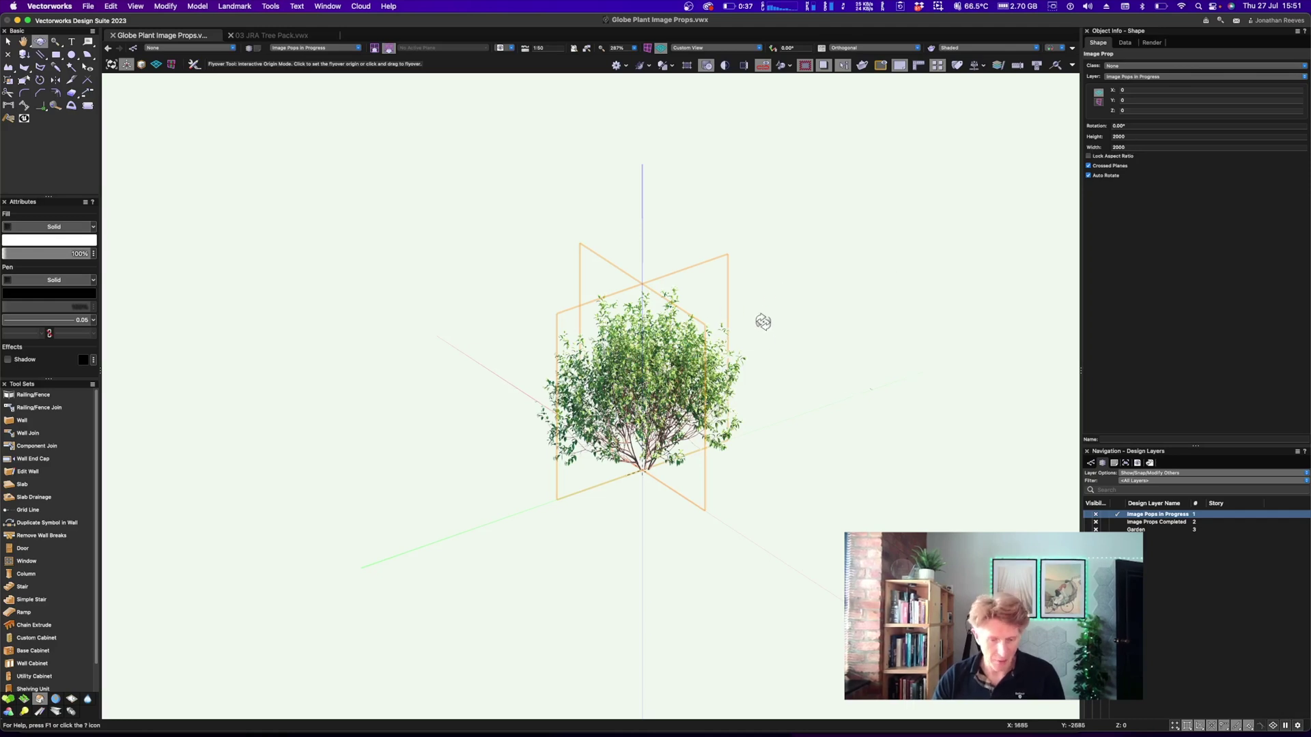
- Return to the Top/Plan view with the Selection tool and select the image prop at the origin
key("x")
key("x")
key("super+5")
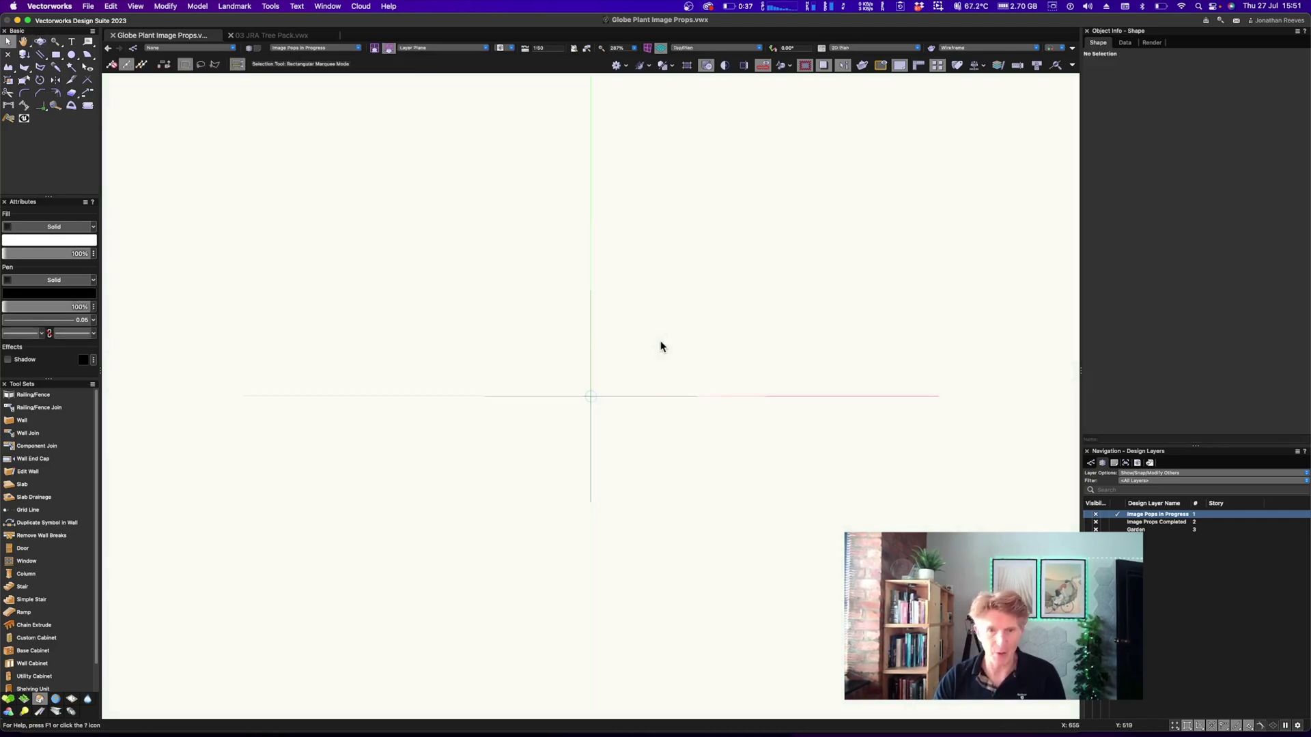
left_click(591, 395)
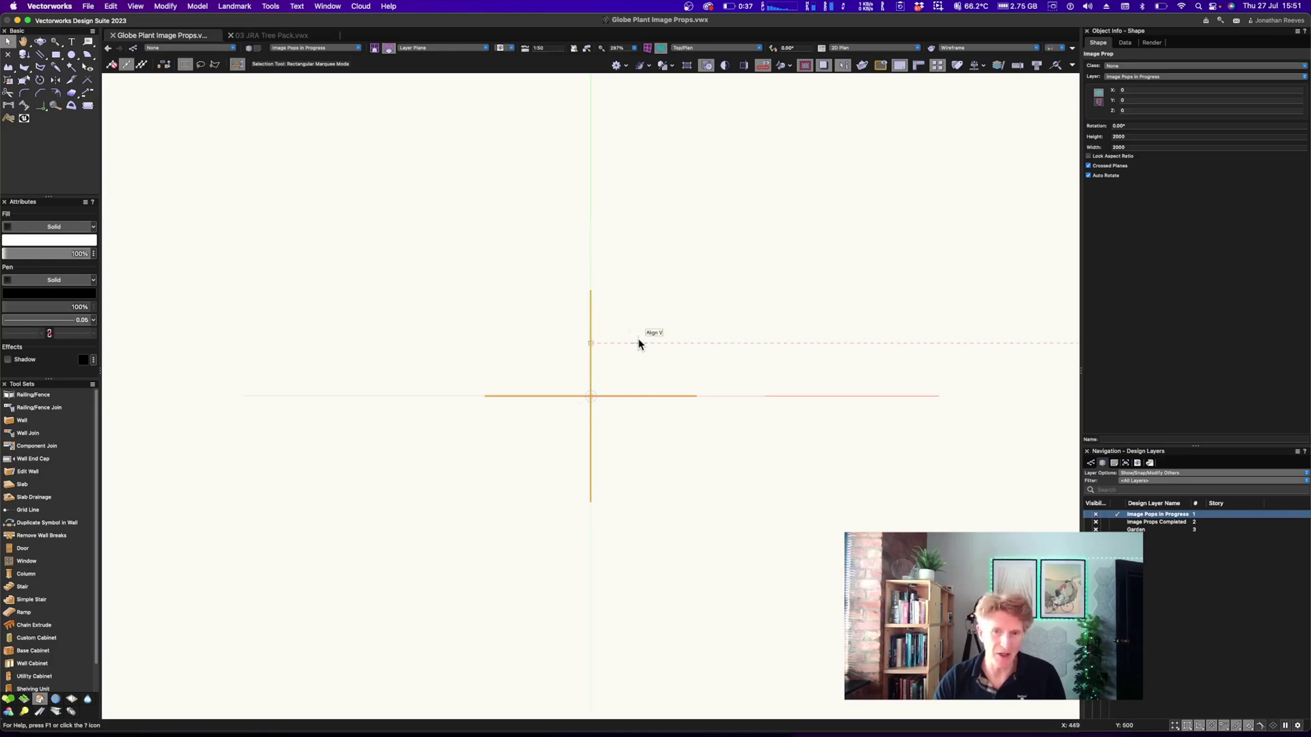
- Switch to Finder, take a quick look at Cornus sanguinea_004_Top.png and open it in Preview
left_click(37, 718)
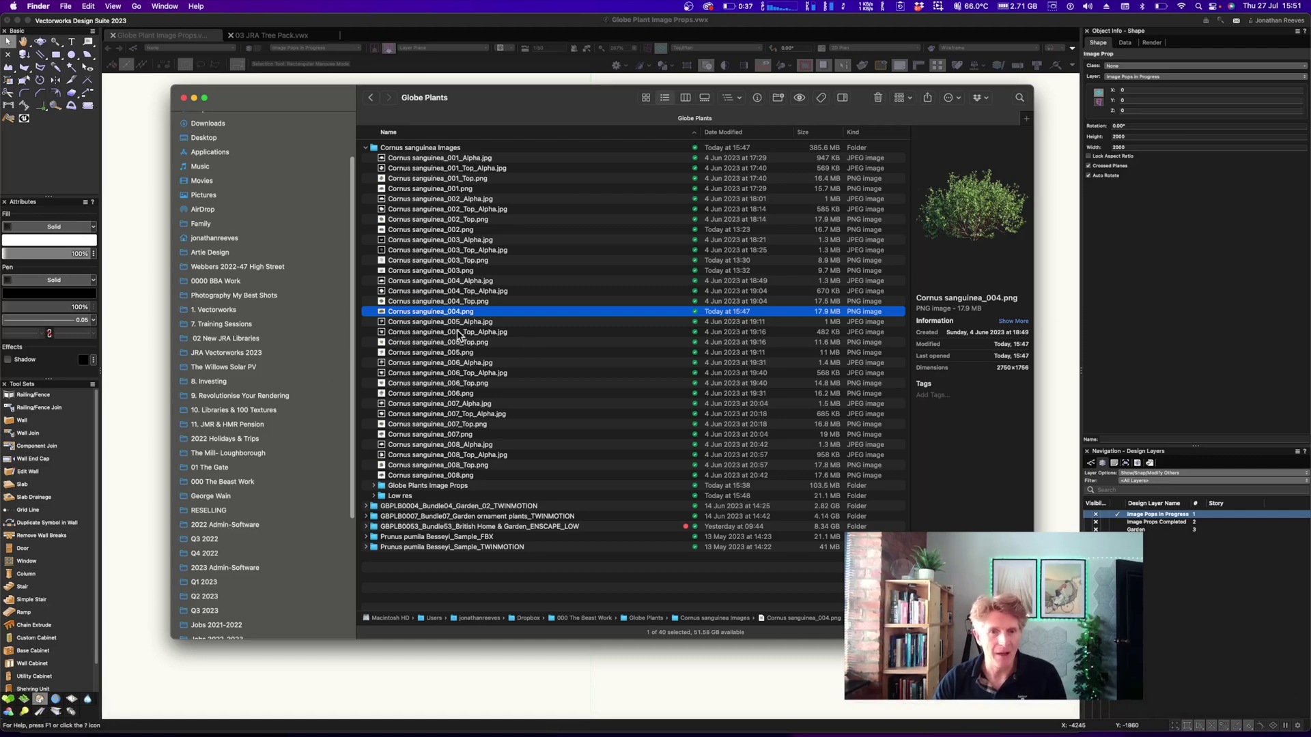
left_click(454, 302)
key("space")
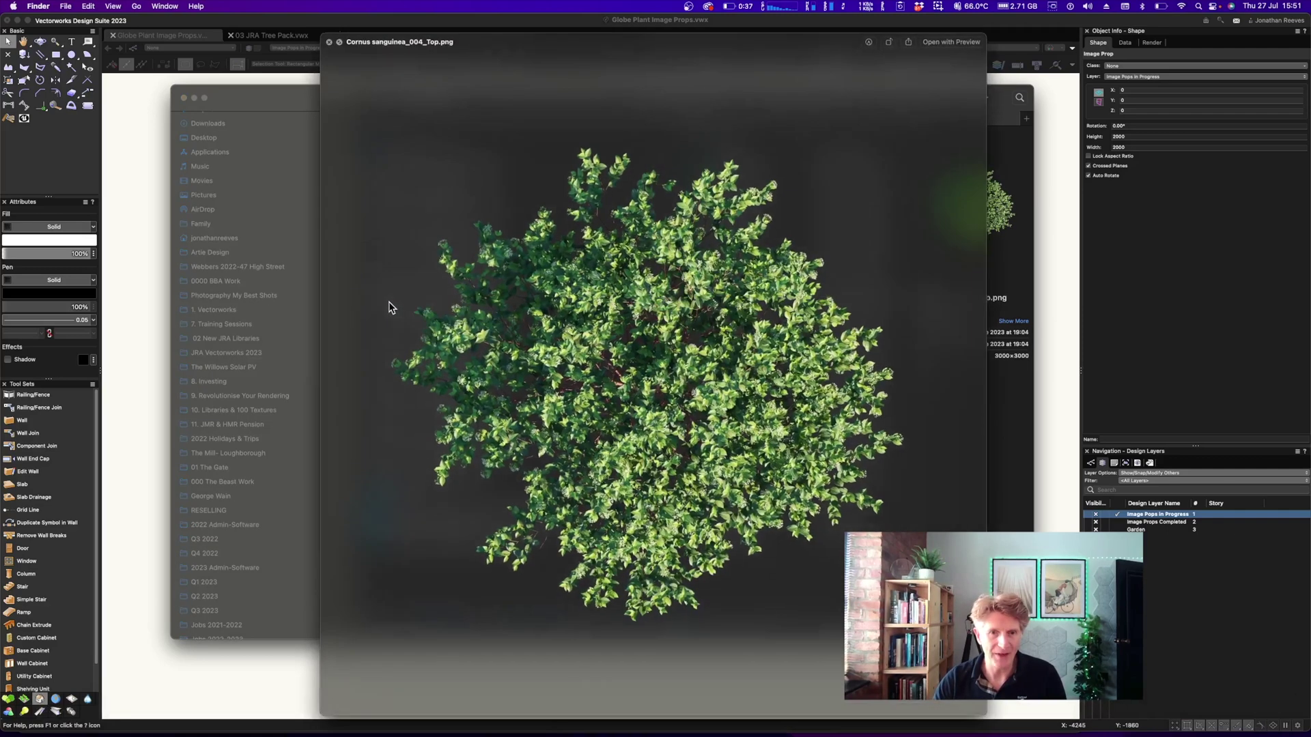
key("space")
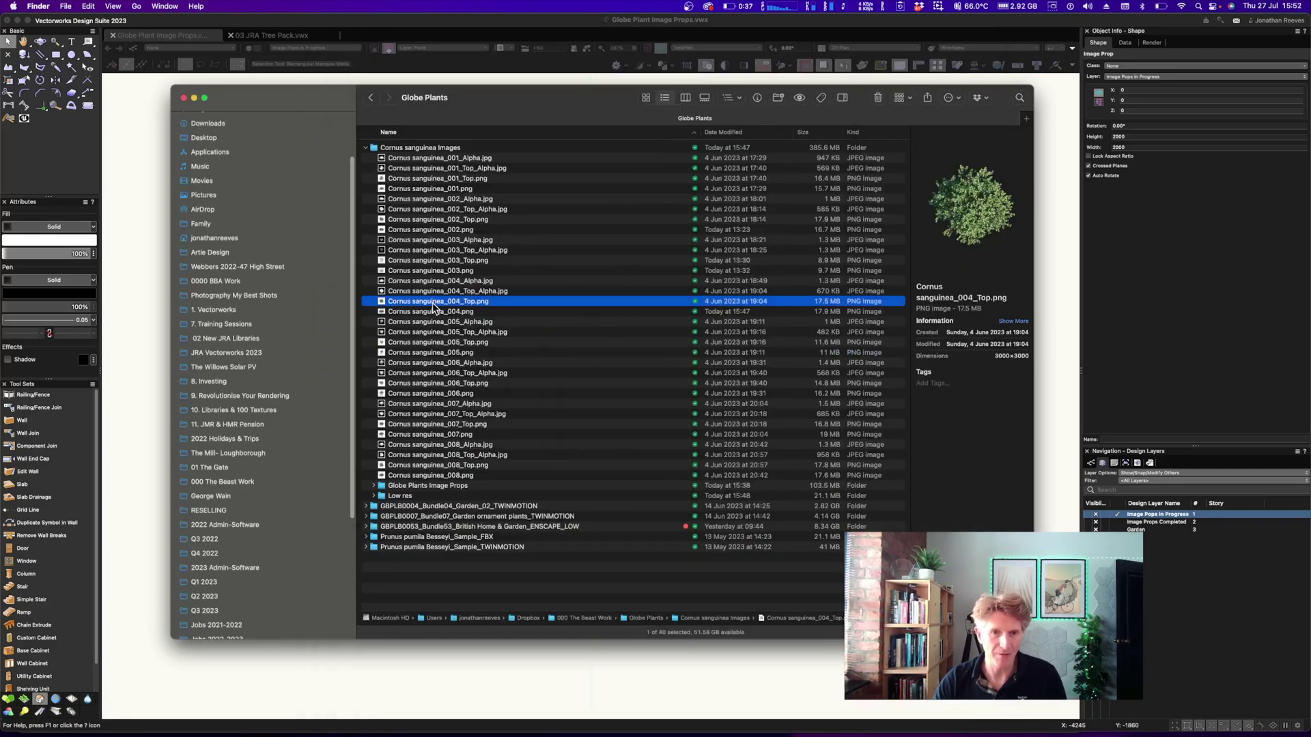
right_click(433, 302)
left_click(442, 313)
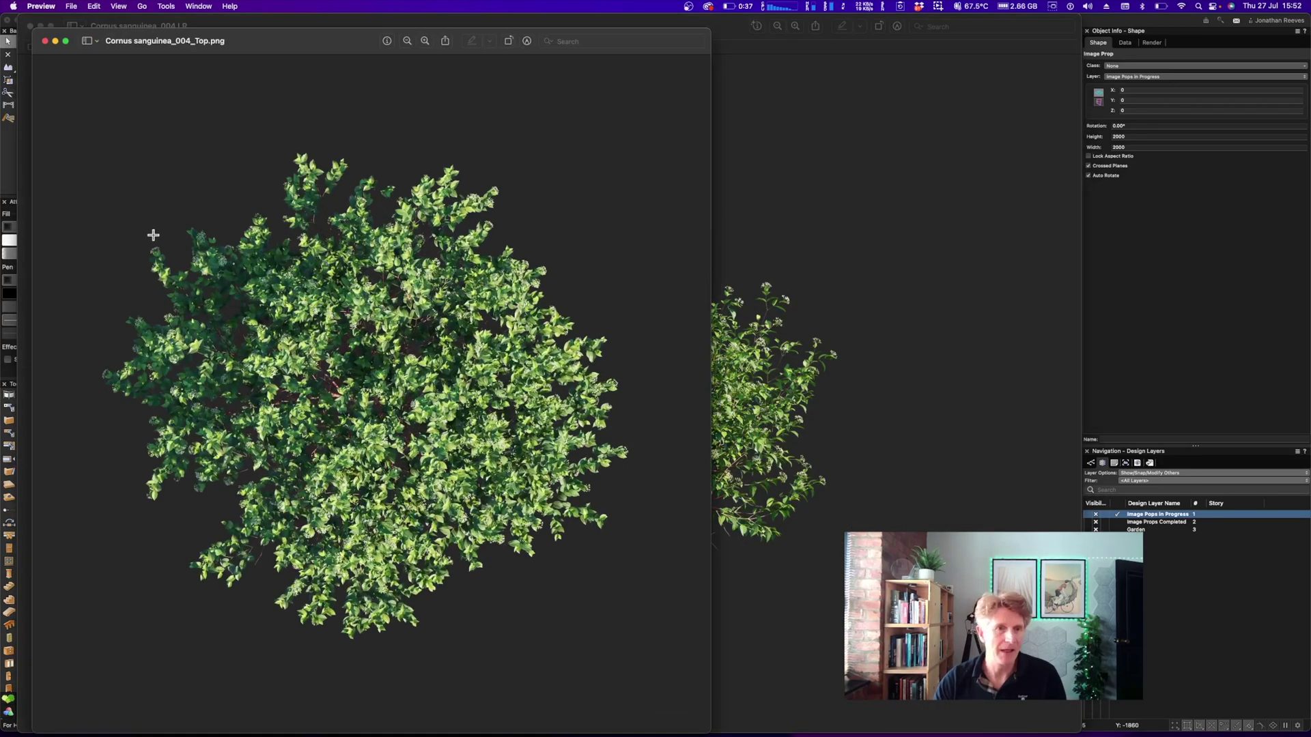
- Crop Cornus sanguinea_004_Top.png closely around the plant's foliage and save the image
left_click_drag(114, 619, 628, 144)
left_click_drag(372, 142, 371, 151)
left_click_drag(115, 384, 101, 387)
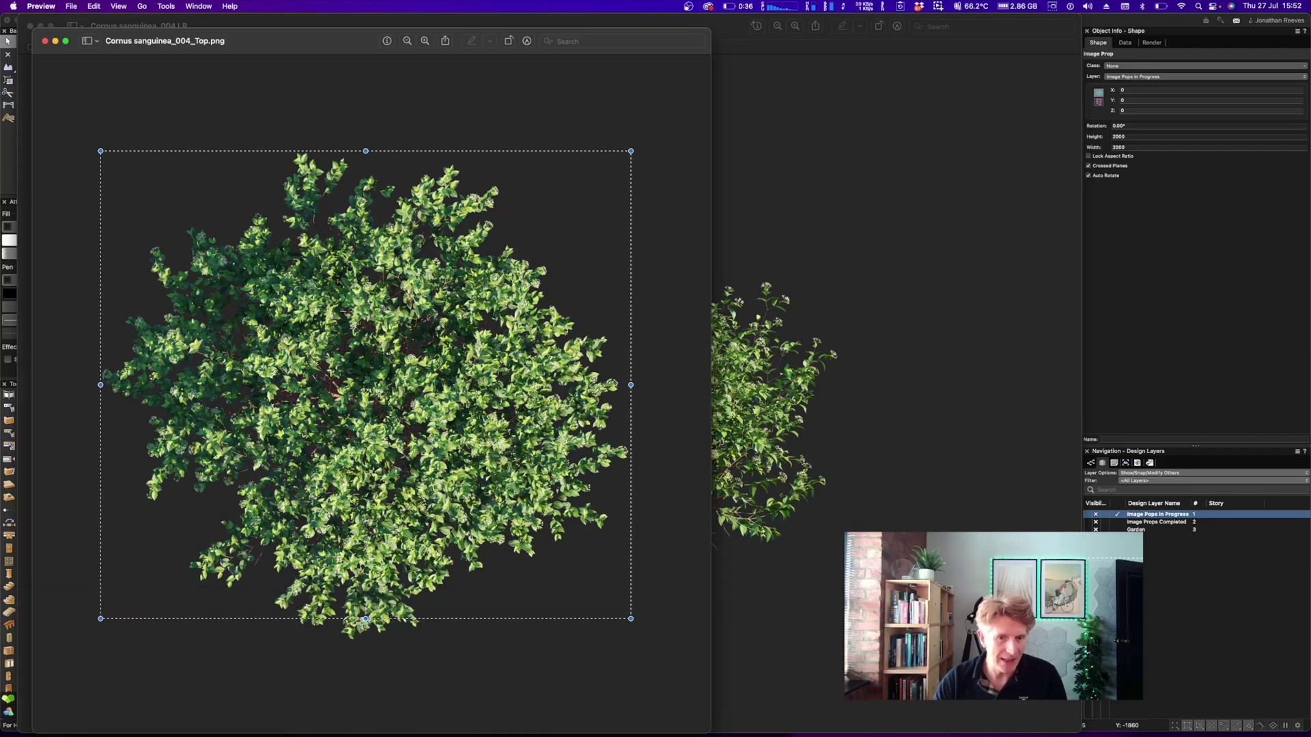
left_click_drag(366, 620, 363, 641)
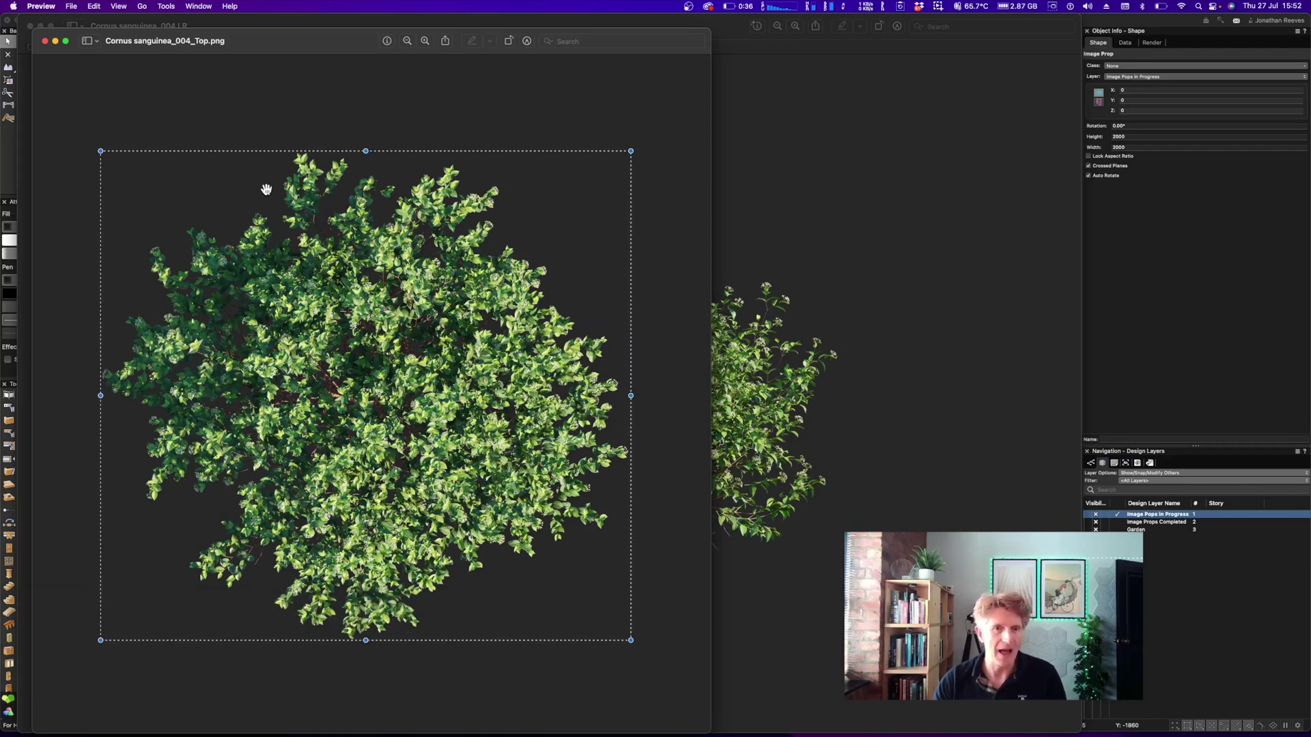
left_click(118, 6)
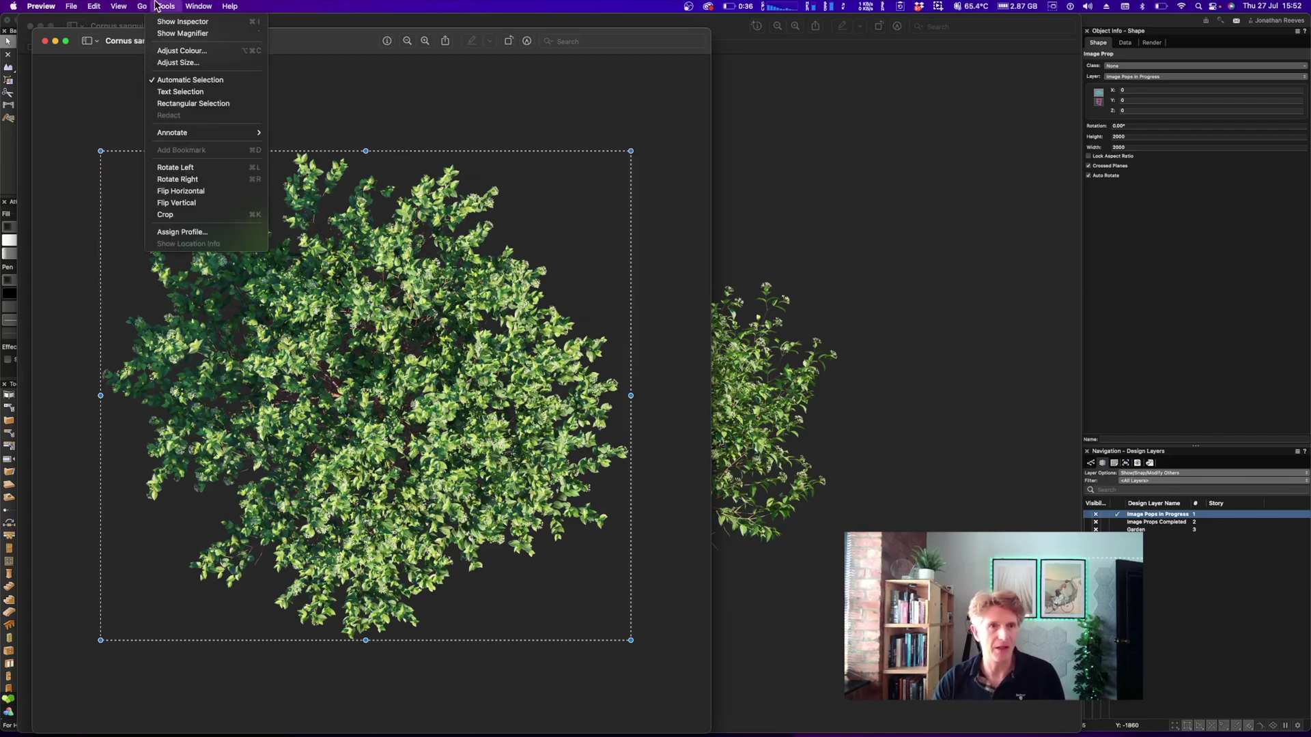
left_click(181, 214)
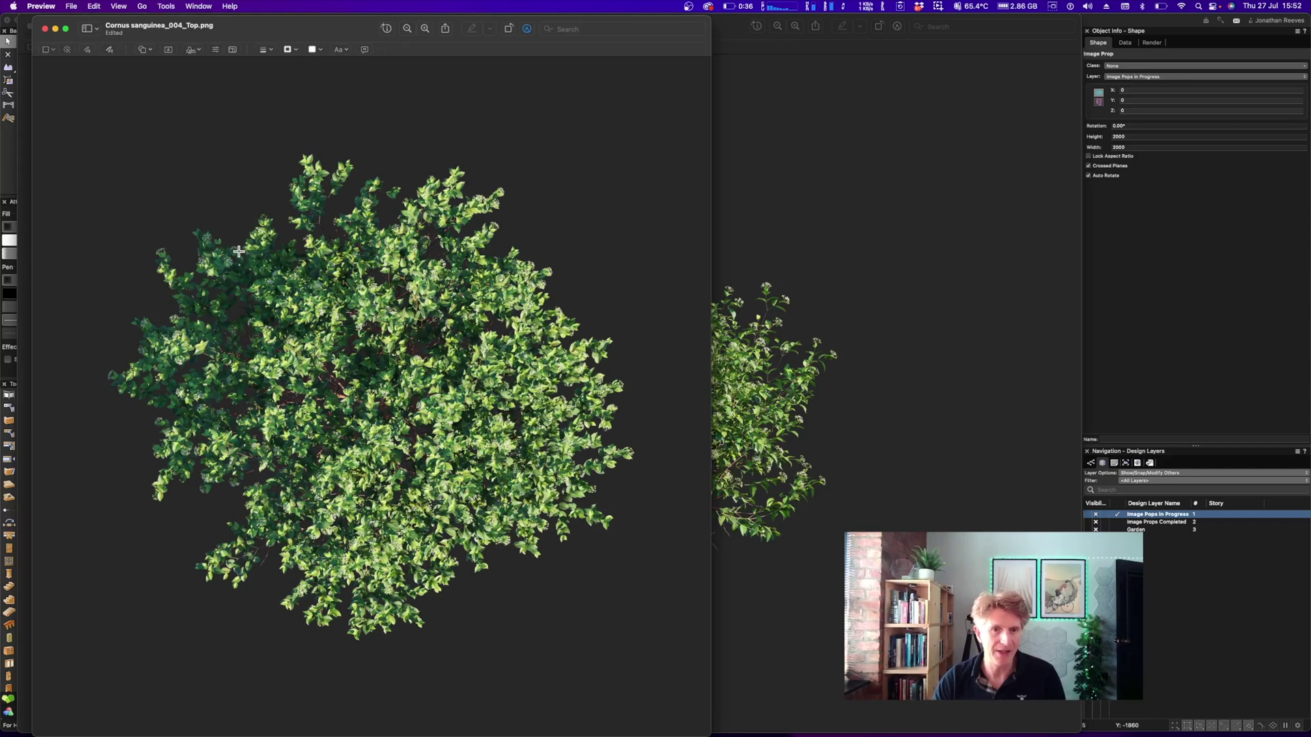
key("super+s")
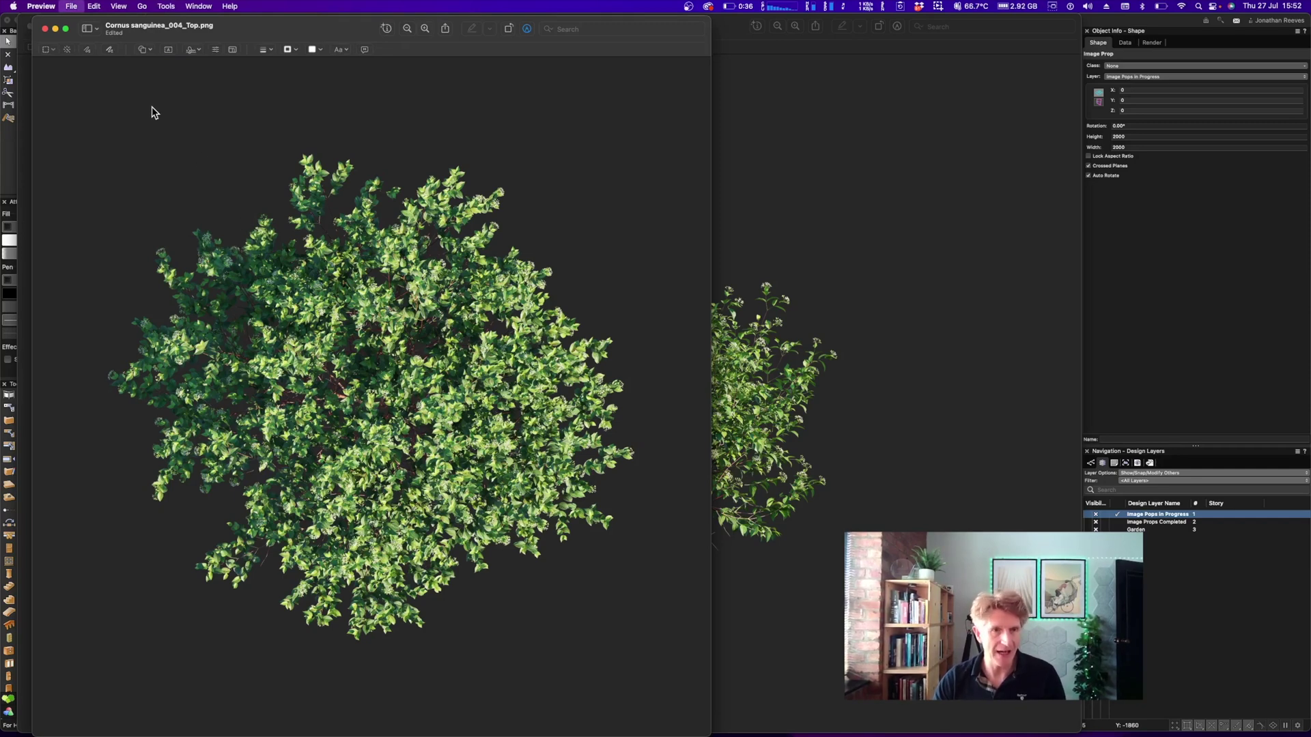
- Duplicate the cropped top image and start saving the copy in the Low res folder
left_click(71, 6)
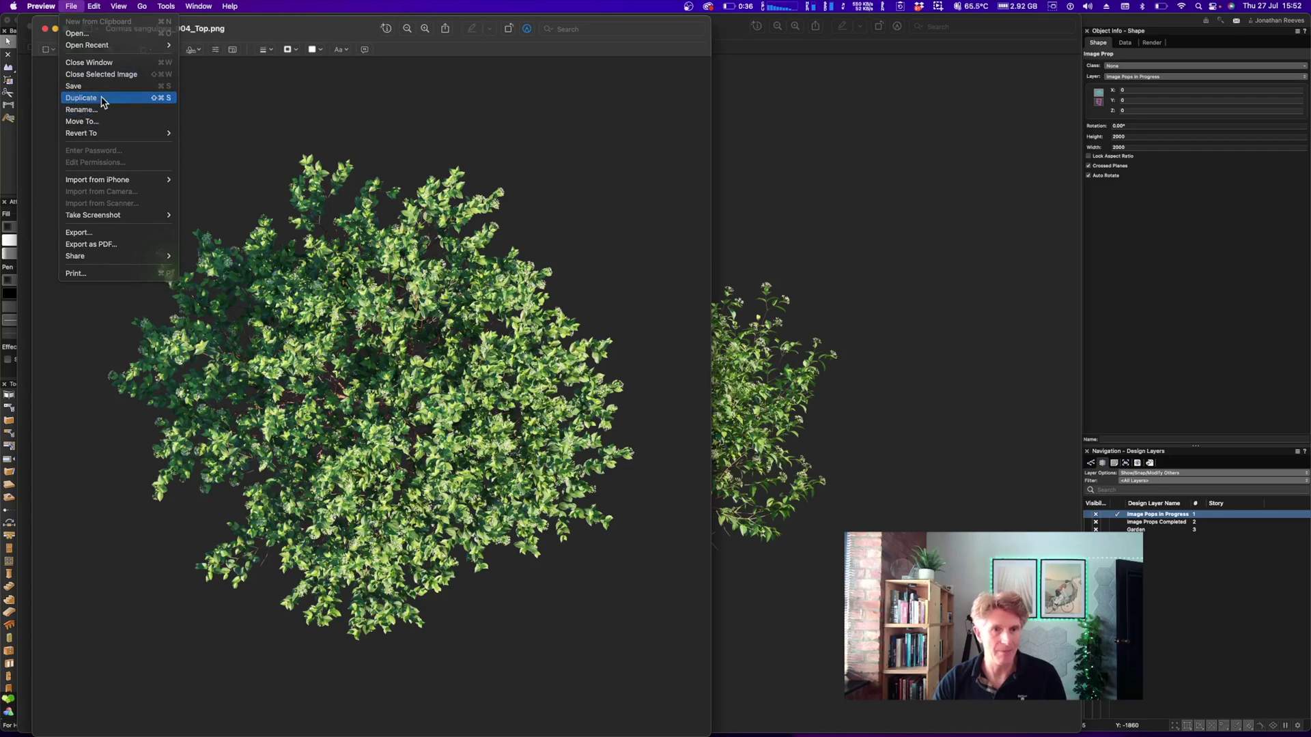
left_click(171, 99)
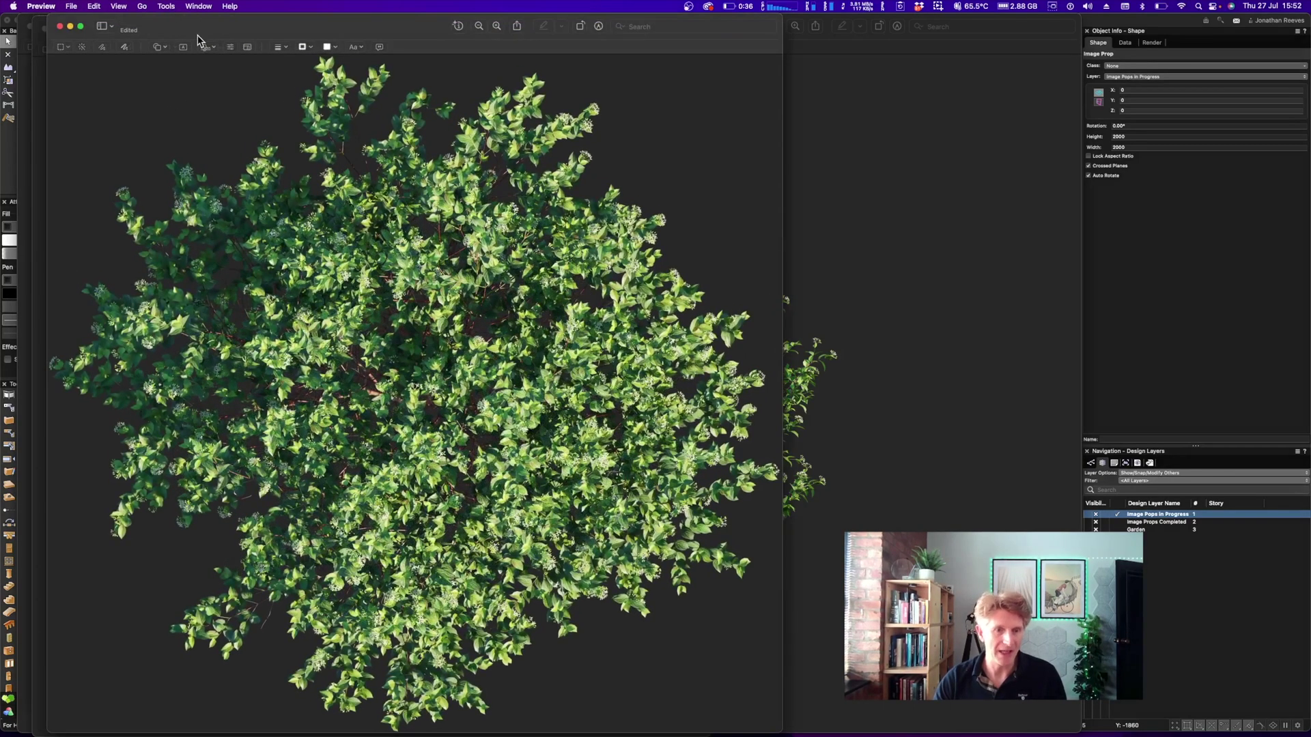
key("super+s")
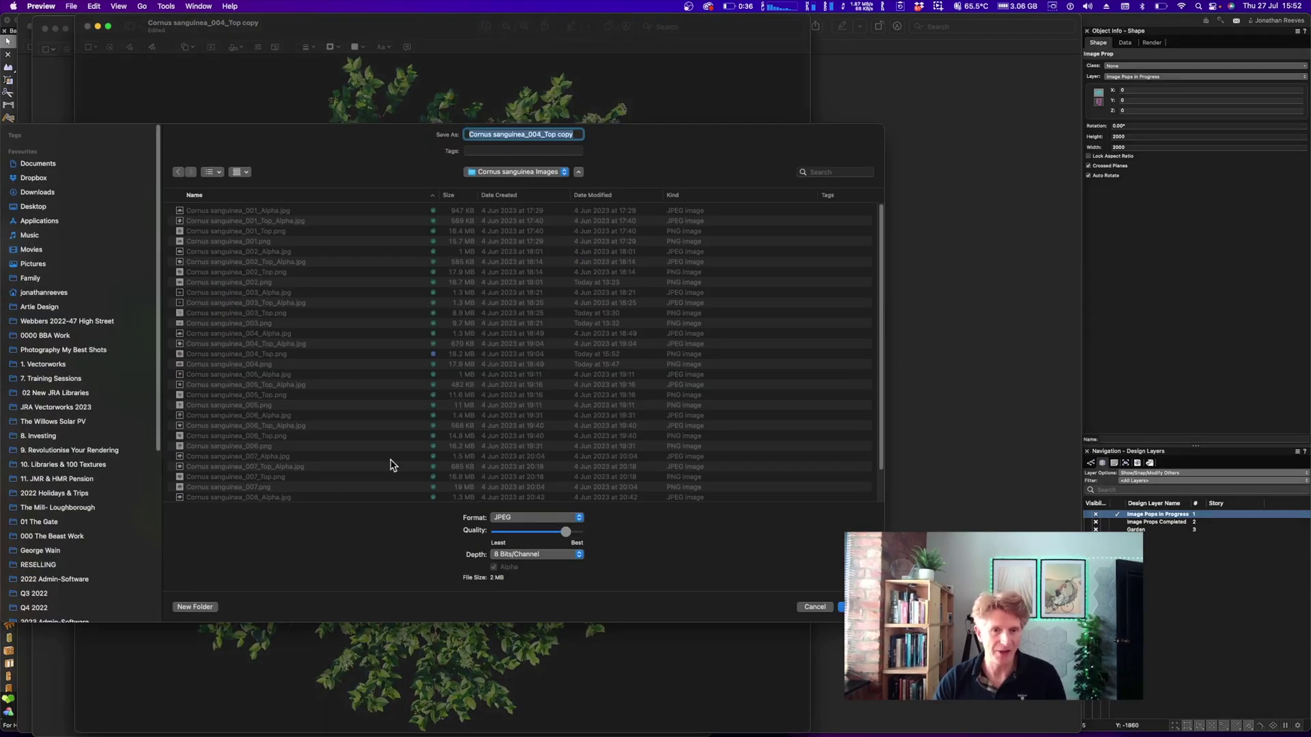
scroll(418, 470, "down", 1)
double_click(194, 492)
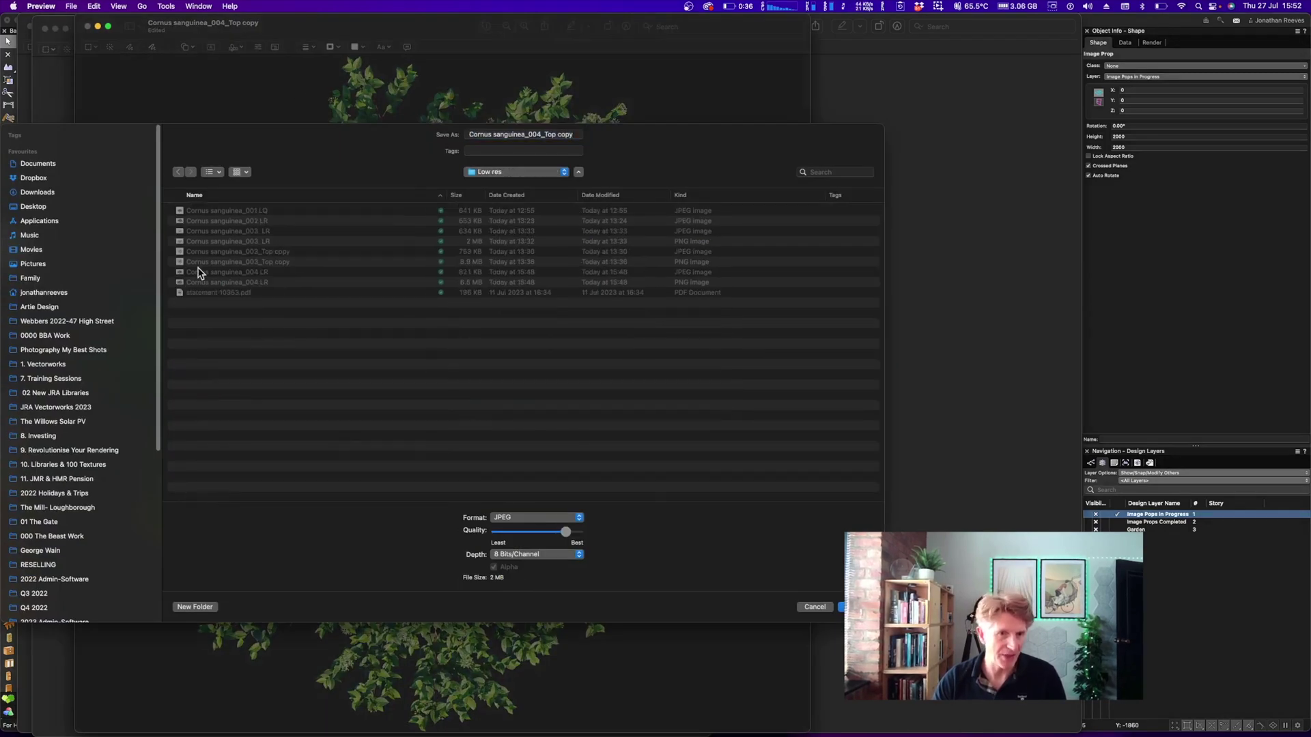
- Name the copy Cornus sanguinea_004_Top LR and save it in PNG format with its alpha channel
left_click(554, 135)
key("BackSpace")
key("BackSpace")
key("BackSpace")
key("BackSpace")
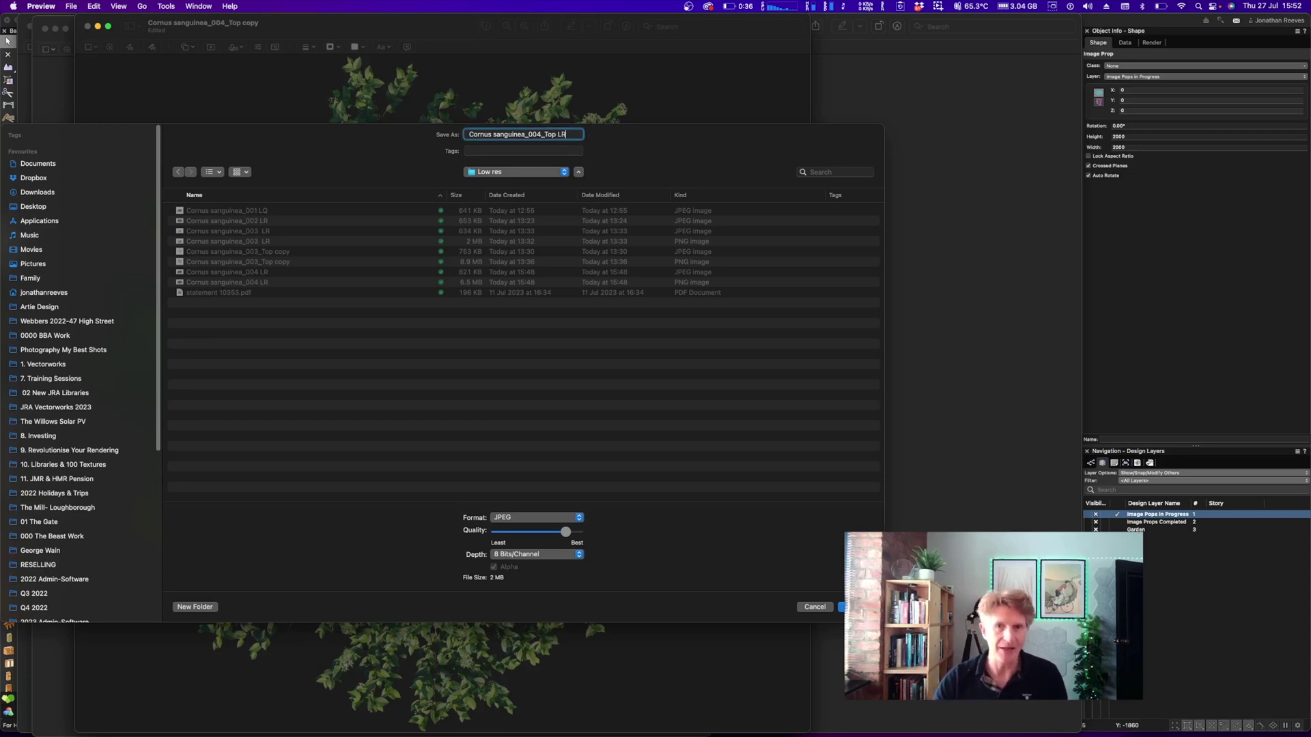
left_click(515, 518)
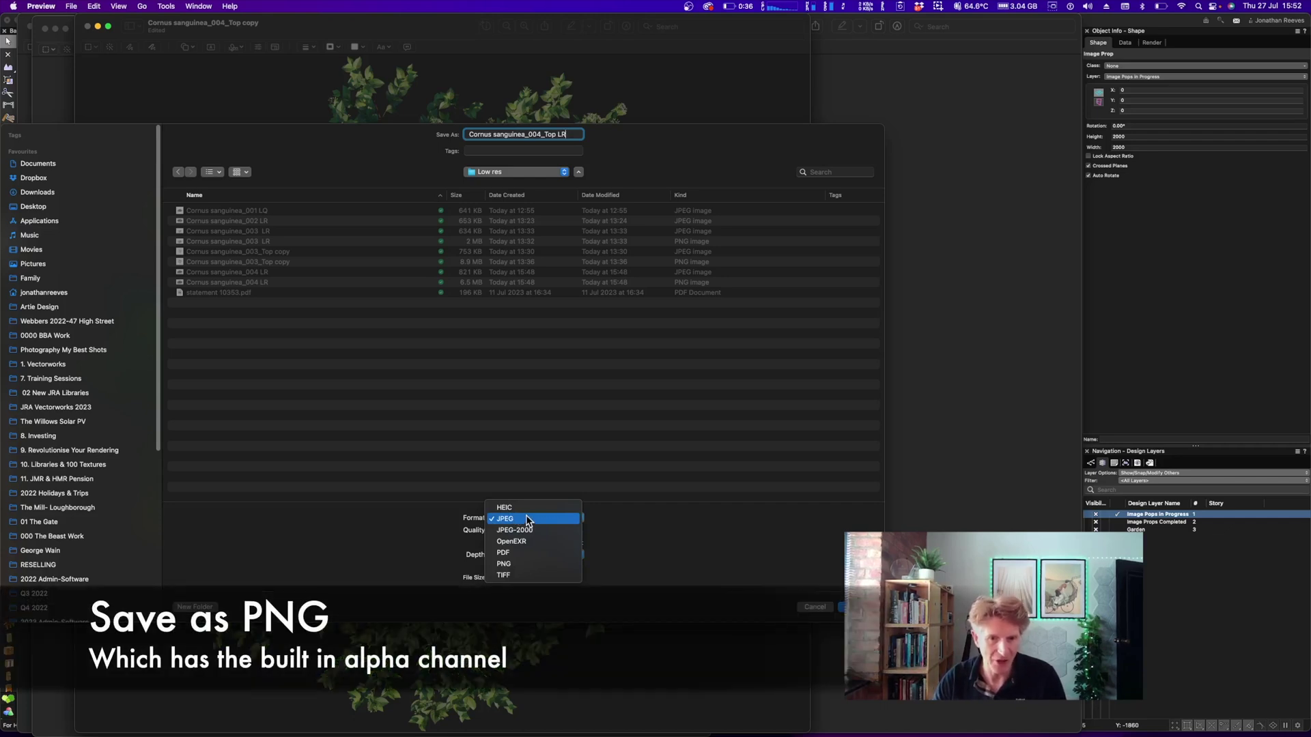
left_click(522, 564)
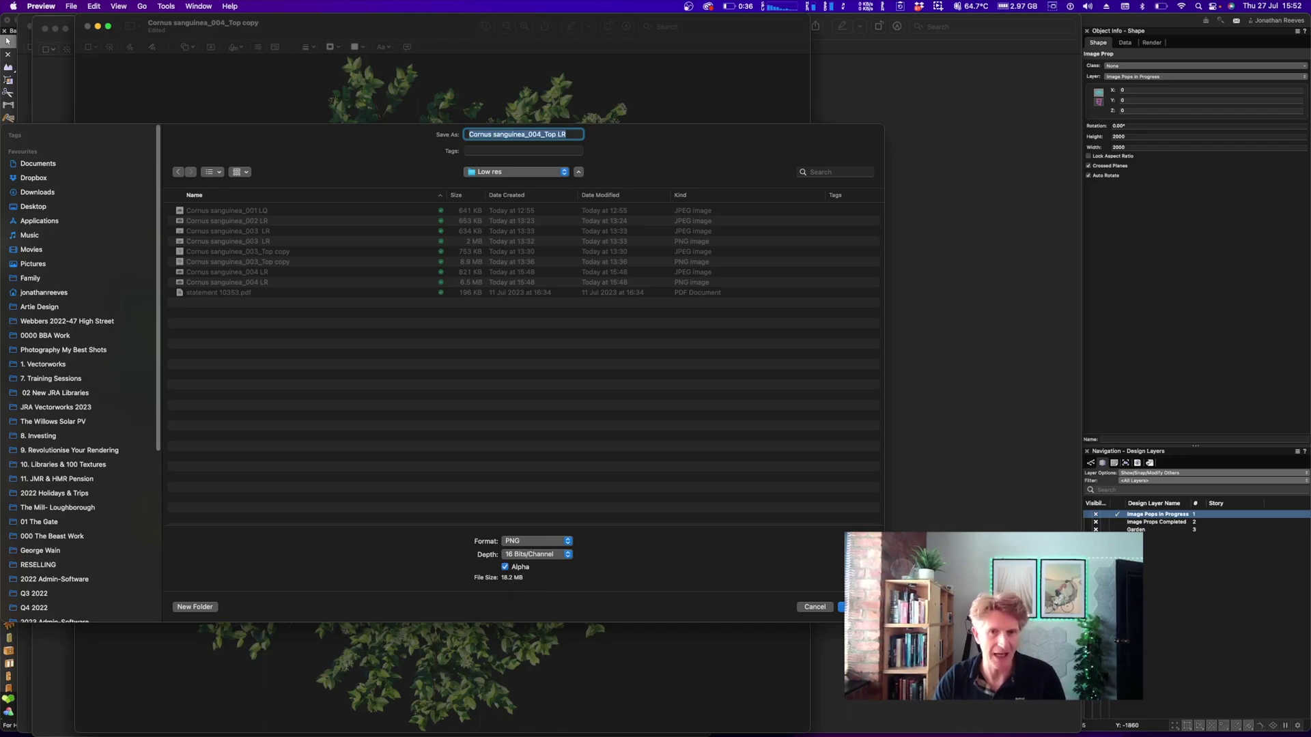
key("Return")
- Switch back to Vectorworks and the Globe Plant Image Props drawing
mouse_move(631, 731)
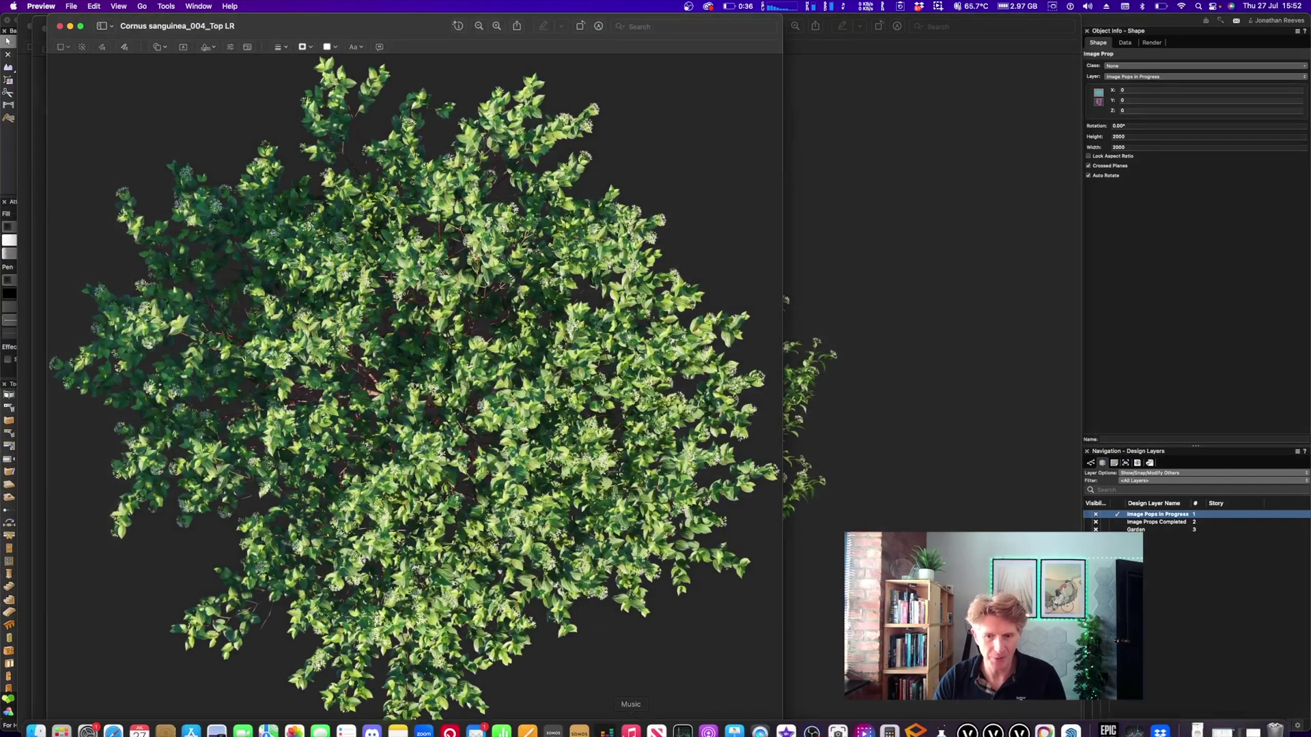
left_click(1021, 722)
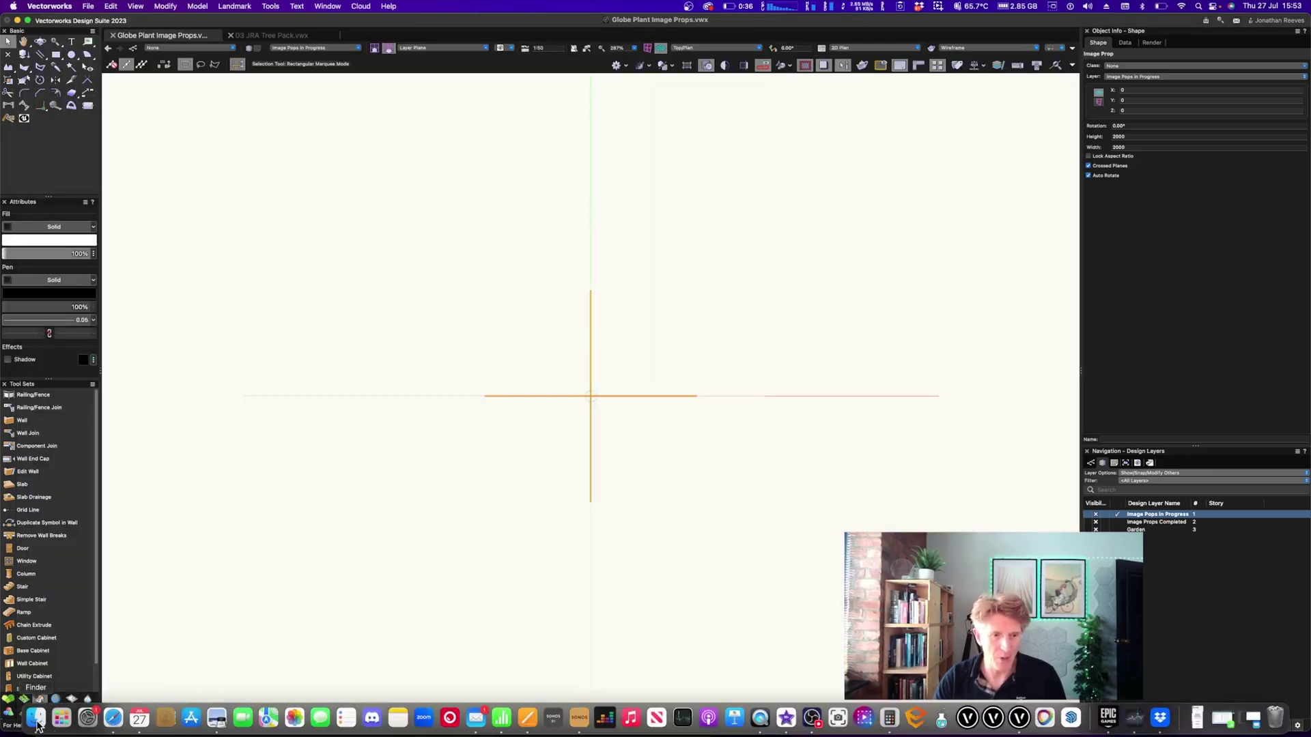
- Preview Cornus sanguinea_004_Top LR in Finder's Low res folder and bring the PNG into the Vectorworks drawing
left_click(37, 724)
left_click_drag(333, 94, 600, 68)
double_click(665, 469)
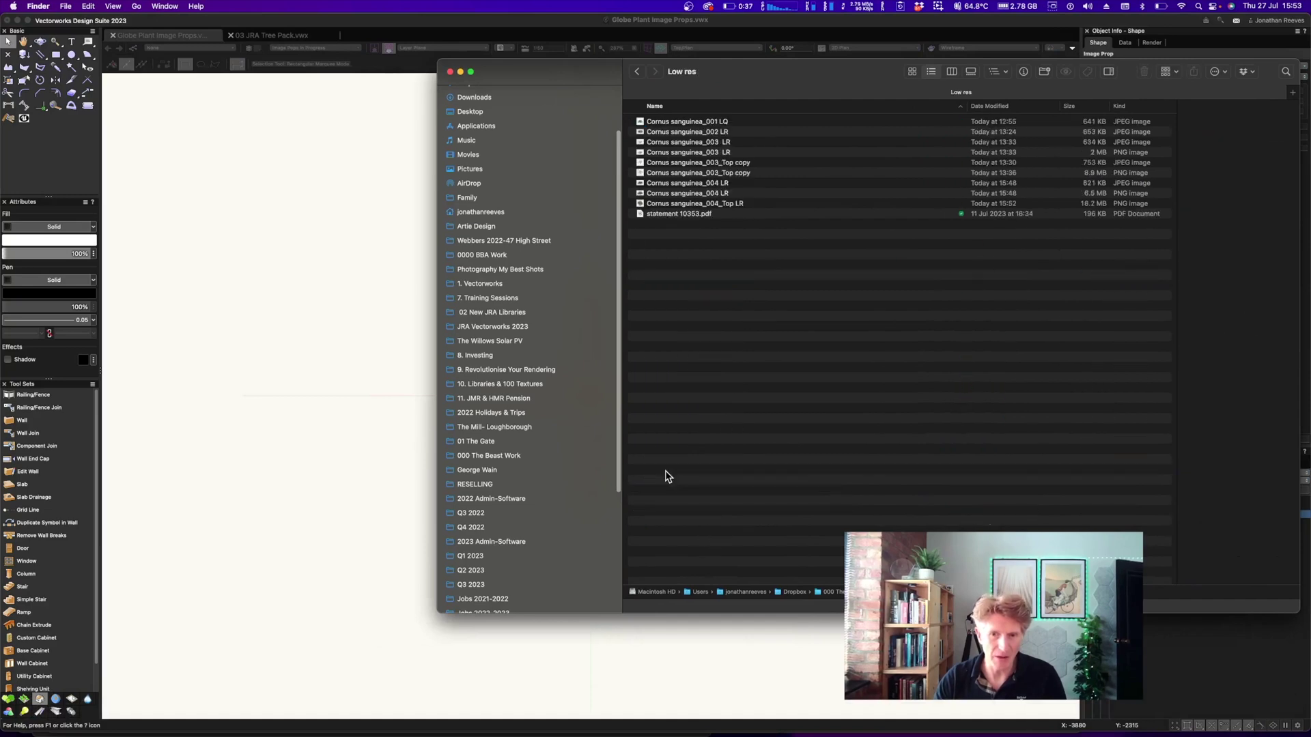
left_click(699, 205)
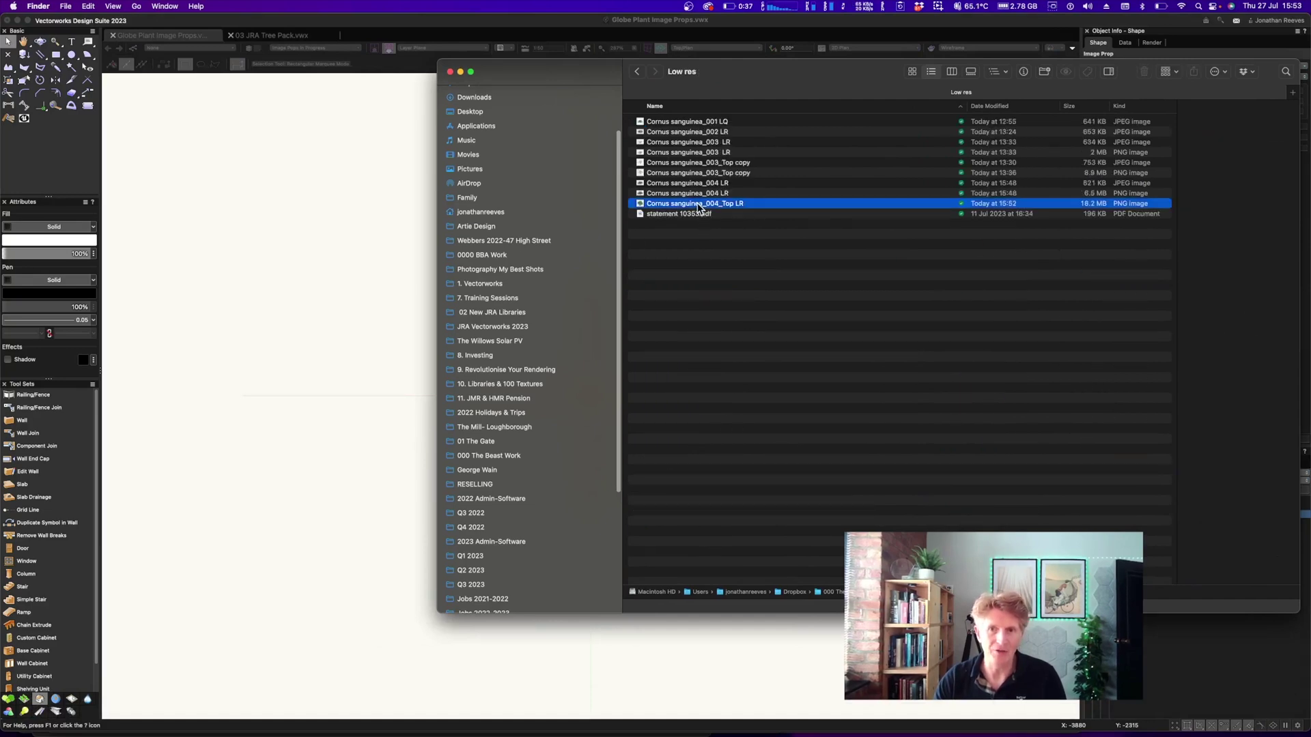
key("space")
key("space")
left_click_drag(698, 208, 469, 315)
key("super+Tab")
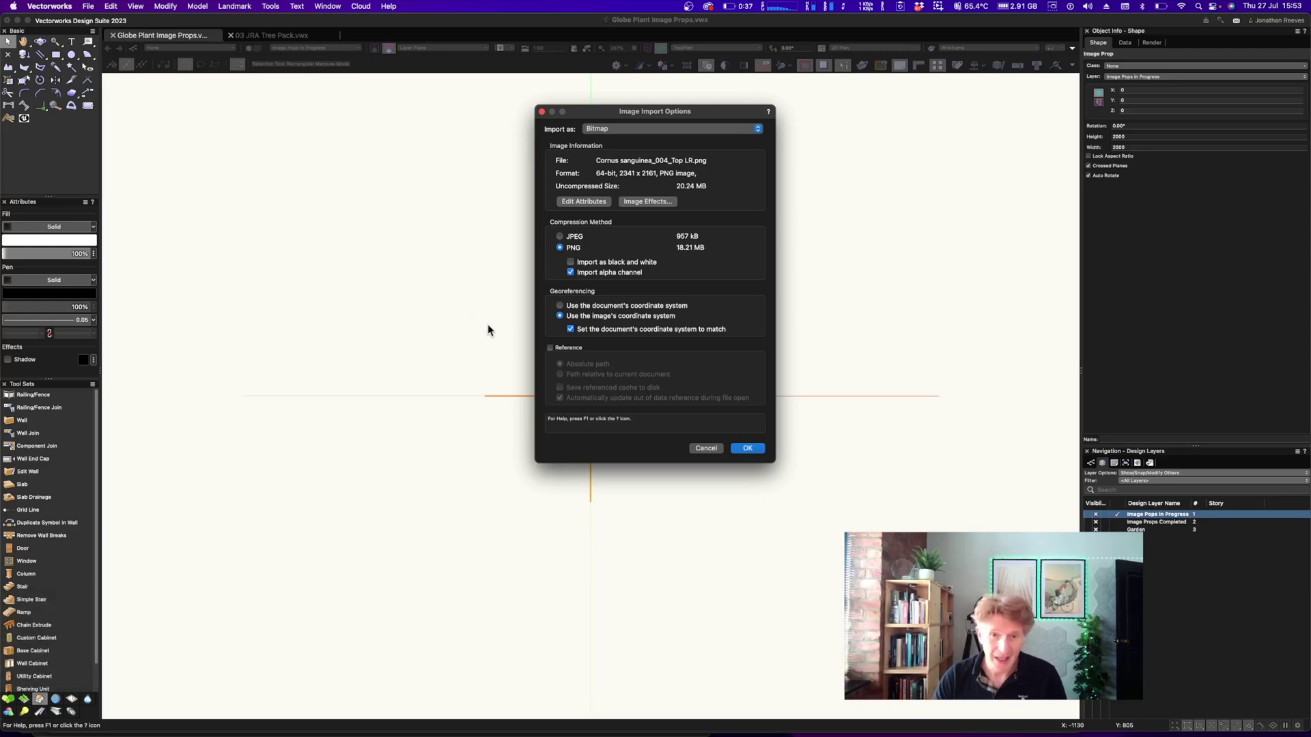
- Import the top image as a PNG-compressed bitmap with its alpha channel and no file reference
left_click(551, 349)
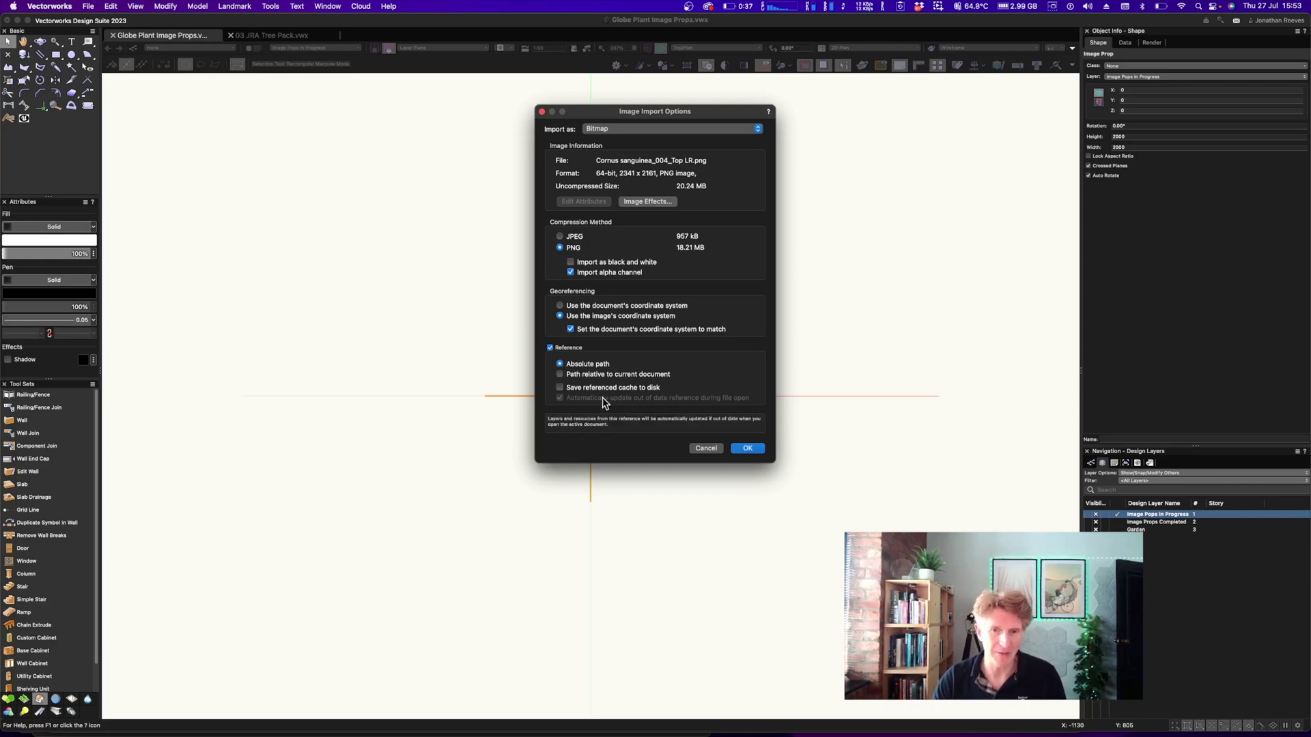
left_click(551, 348)
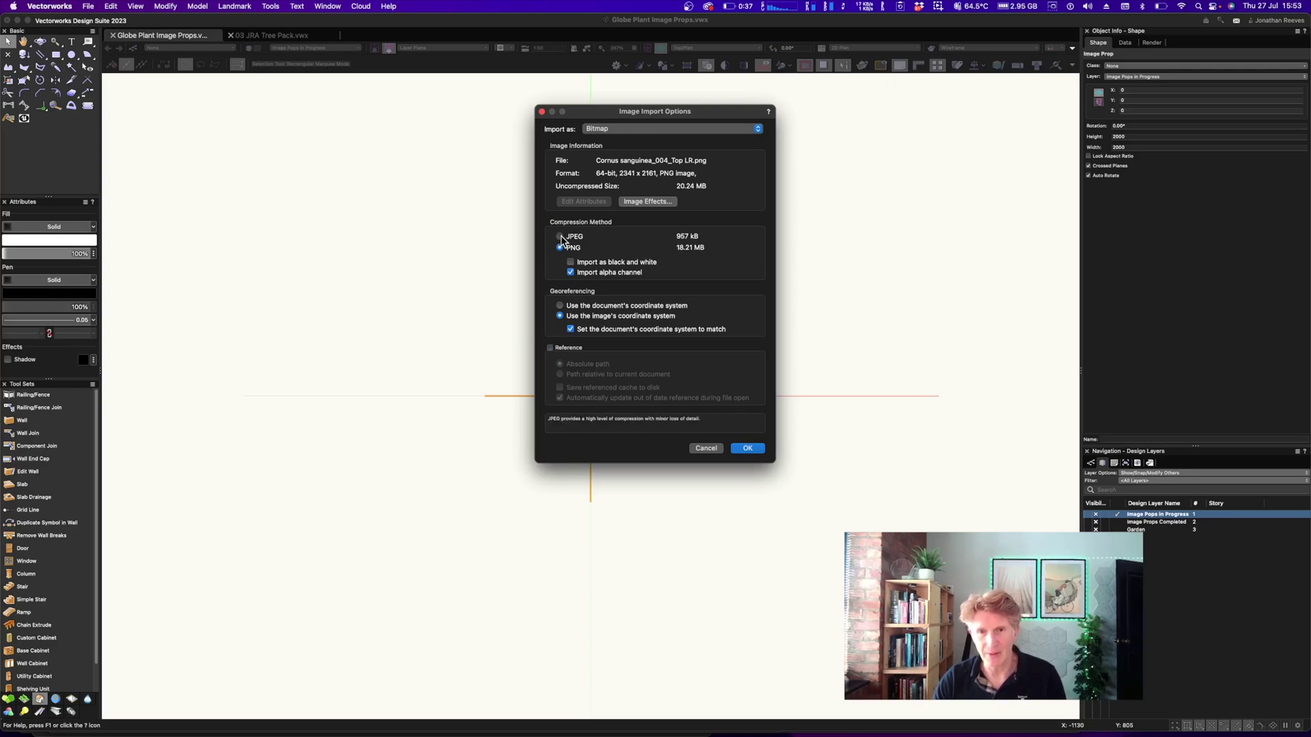
left_click(749, 449)
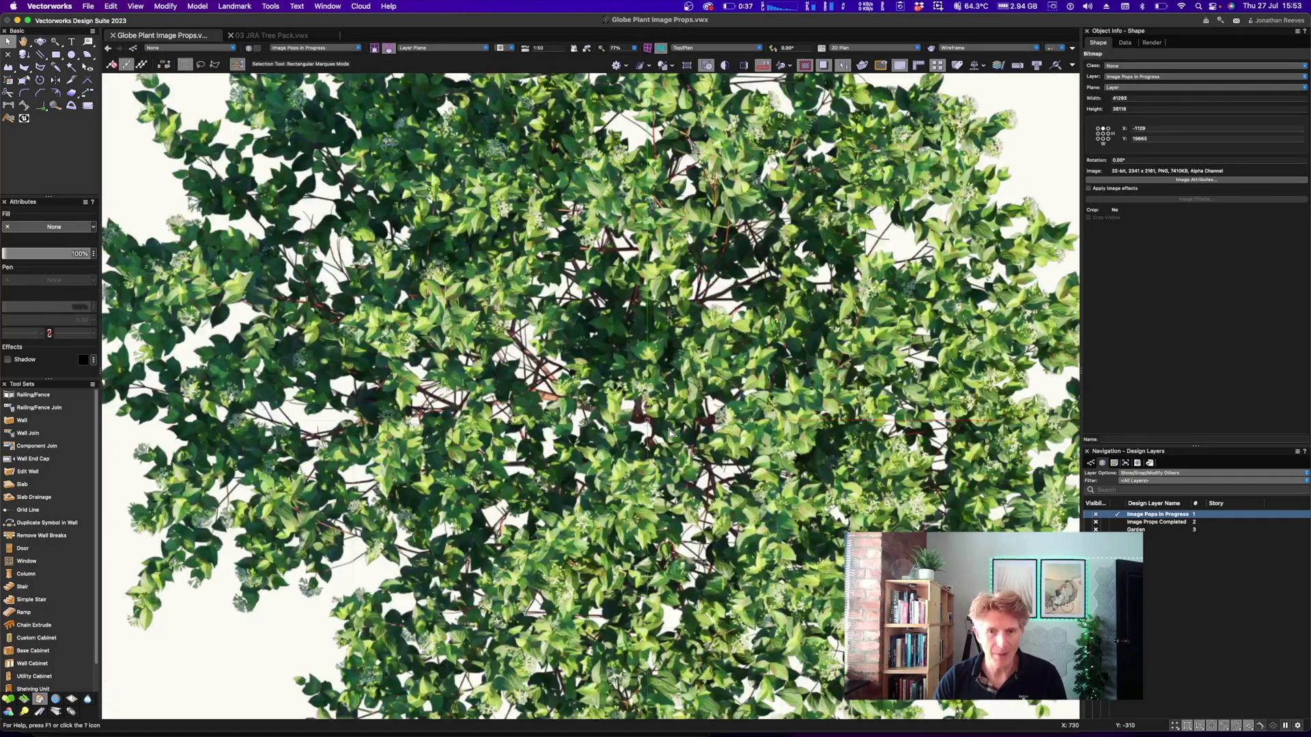
- Shrink the imported top image to about 8243 wide and align its upper-right corner with the corner of the prop's extents
scroll(669, 433, "down", 5)
left_click_drag(785, 299, 834, 299)
scroll(576, 494, "up", 4)
left_click(582, 509)
scroll(834, 298, "up", 4)
middle_click_drag(837, 313, 693, 337)
left_click_drag(672, 325, 724, 275)
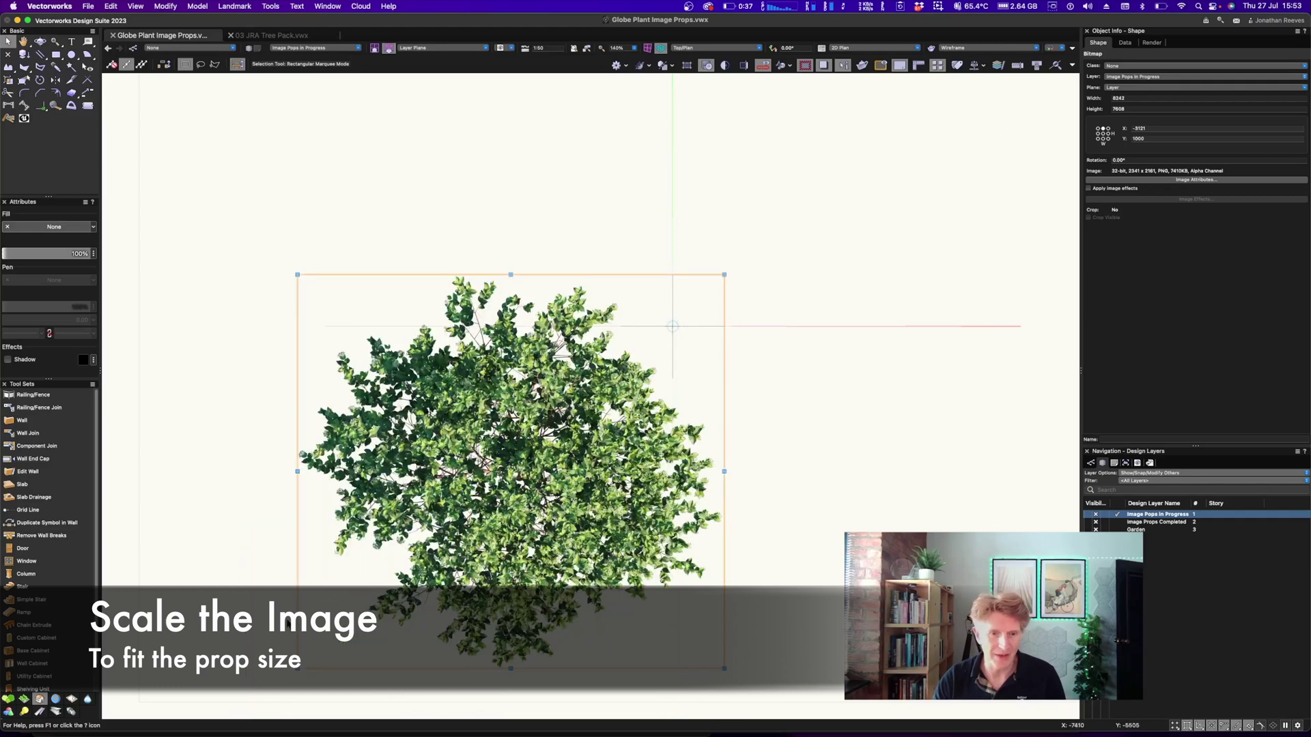
- Scale the top image to about 2077 by 1917 to fit the prop and centre it on the prop's origin
left_click_drag(297, 669, 621, 377)
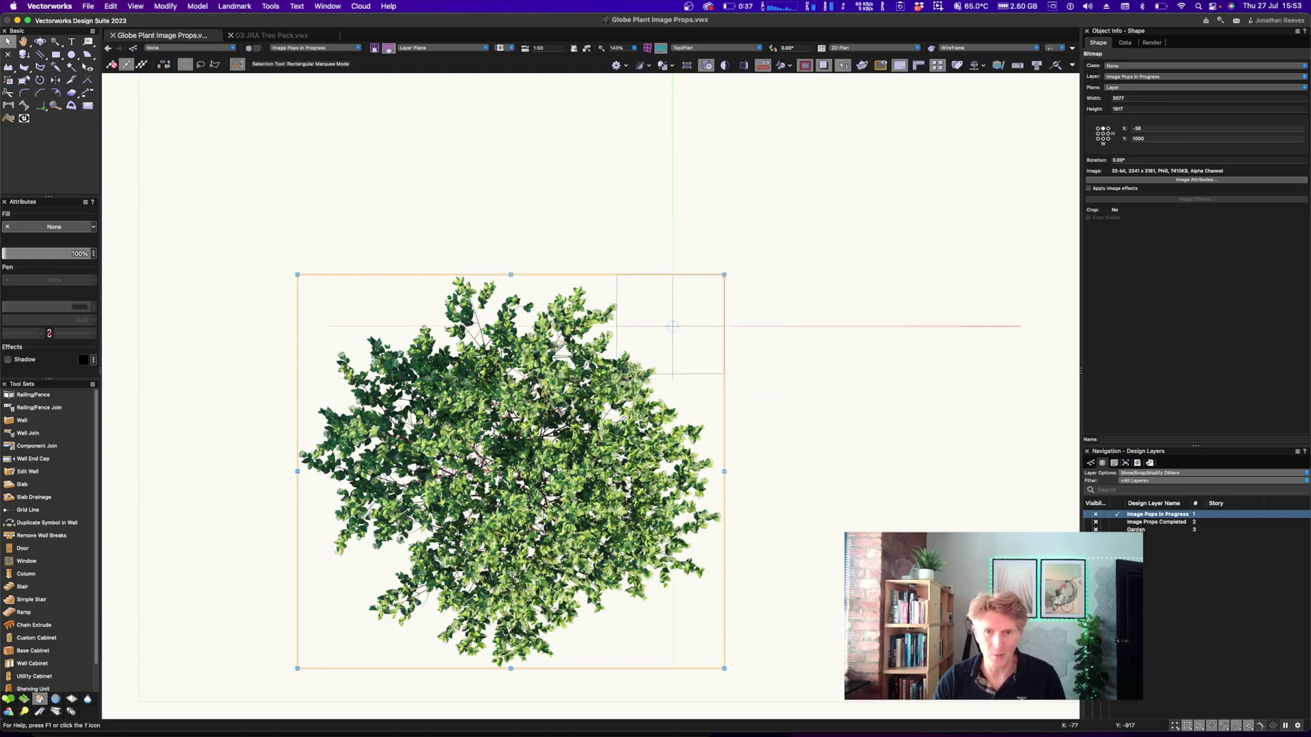
mouse_move(676, 332)
left_mouse_down()
mouse_move(746, 249)
mouse_move(749, 265)
mouse_move(673, 327)
left_mouse_up()
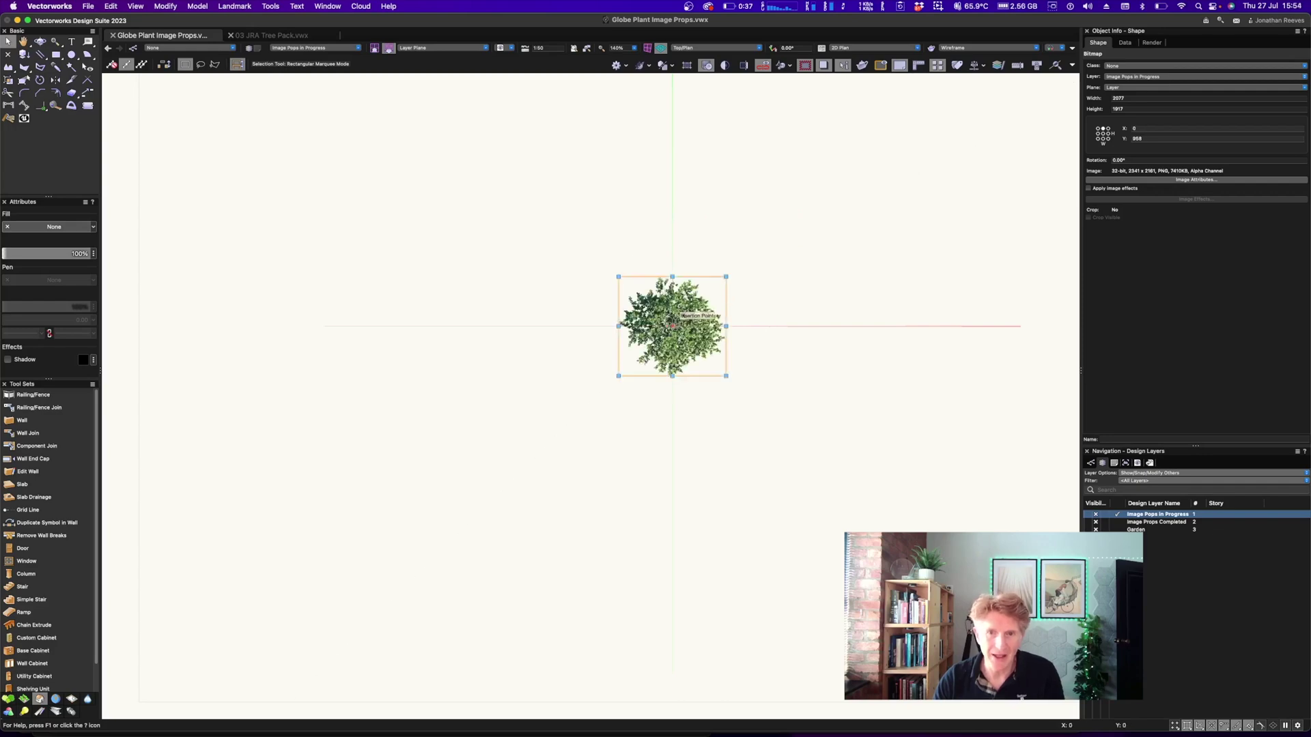
- Reduce the top image's resolution to 1500 pixels wide in its image attributes, using Medium resampling
scroll(673, 326, "up", 3)
scroll(672, 326, "up", 2)
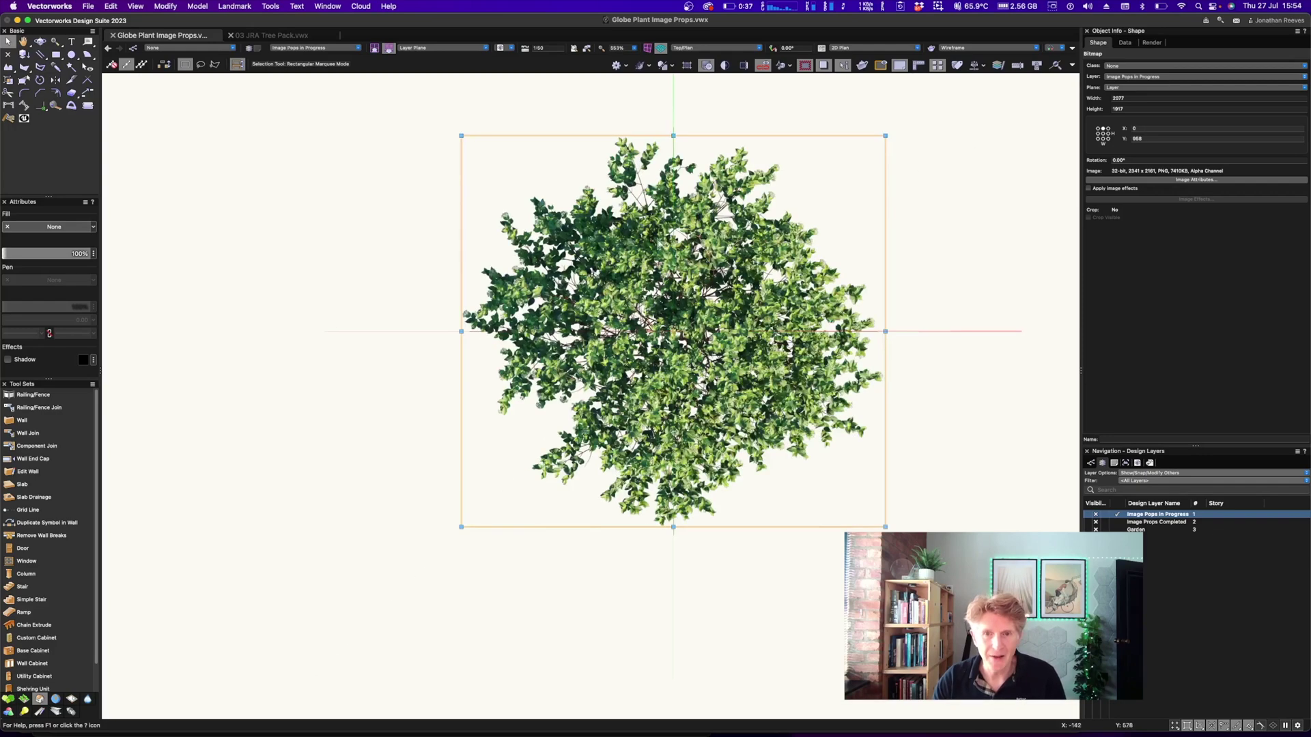
scroll(660, 254, "up", 3)
scroll(711, 205, "up", 2)
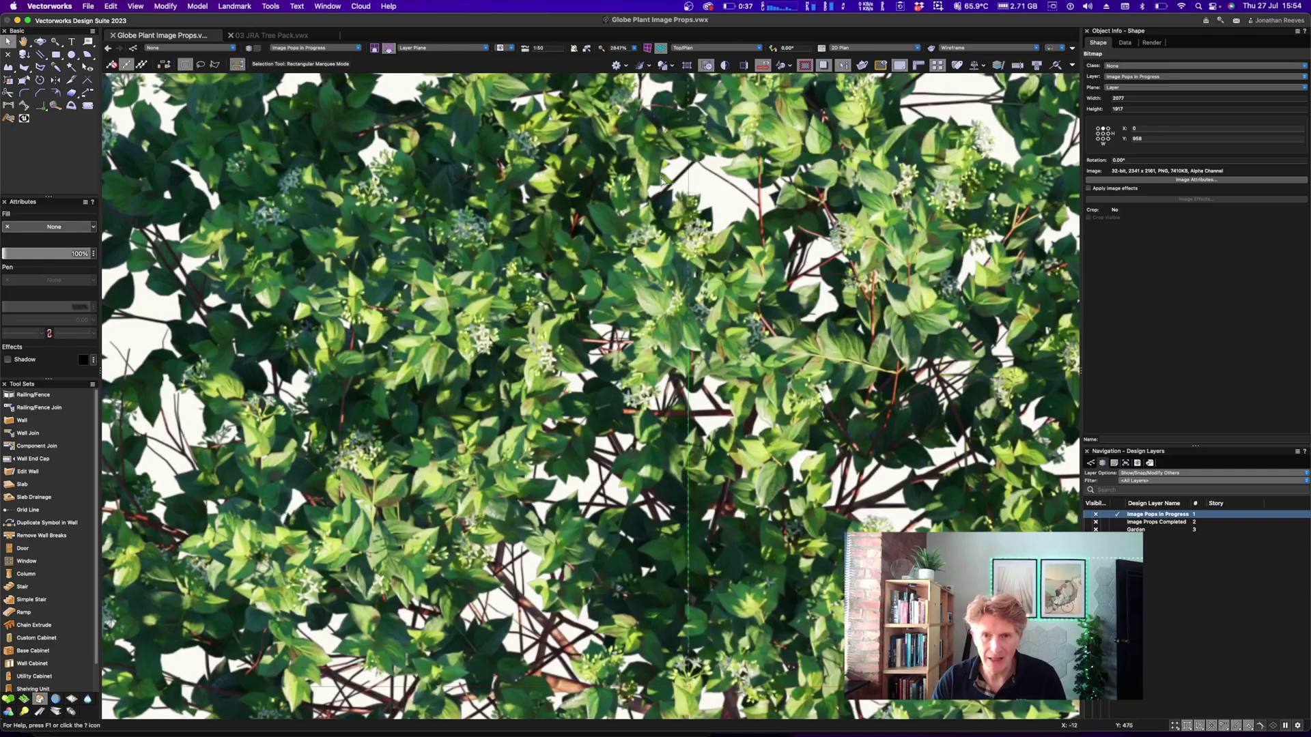
scroll(688, 239, "down", 5)
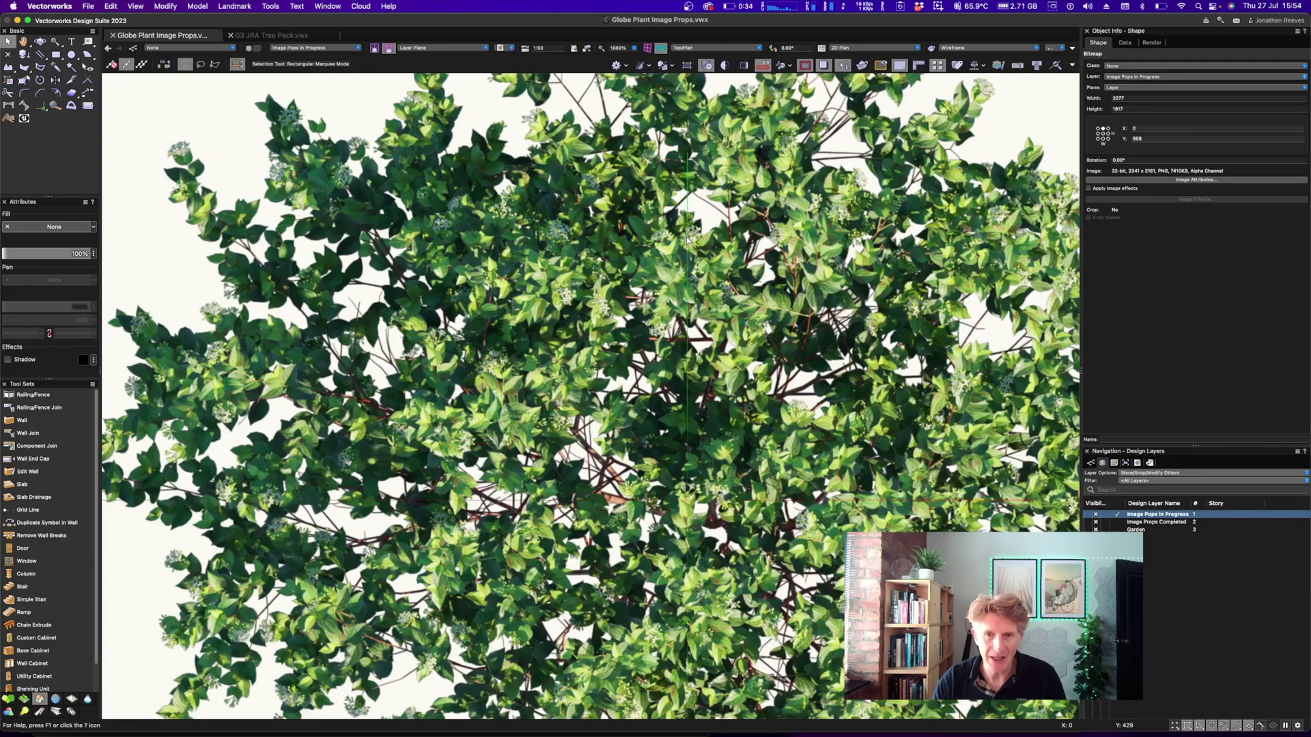
scroll(726, 232, "down", 1)
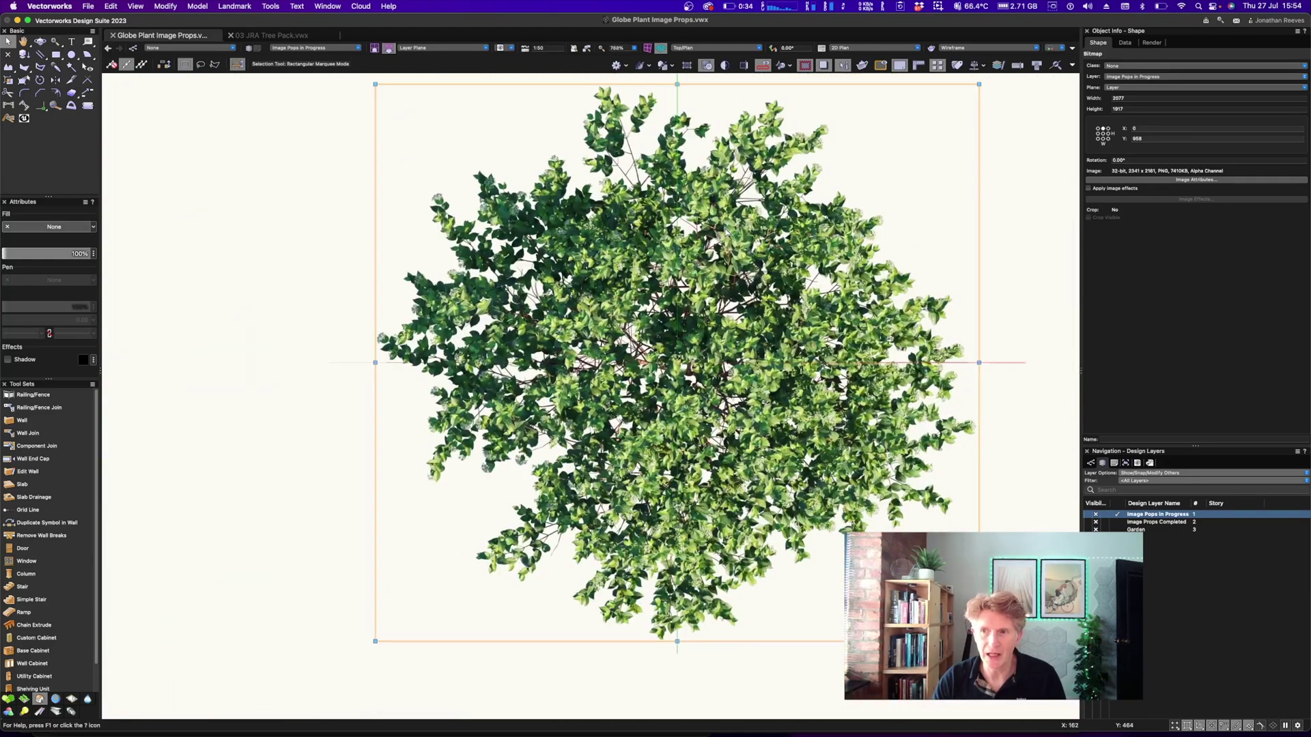
left_click(1171, 179)
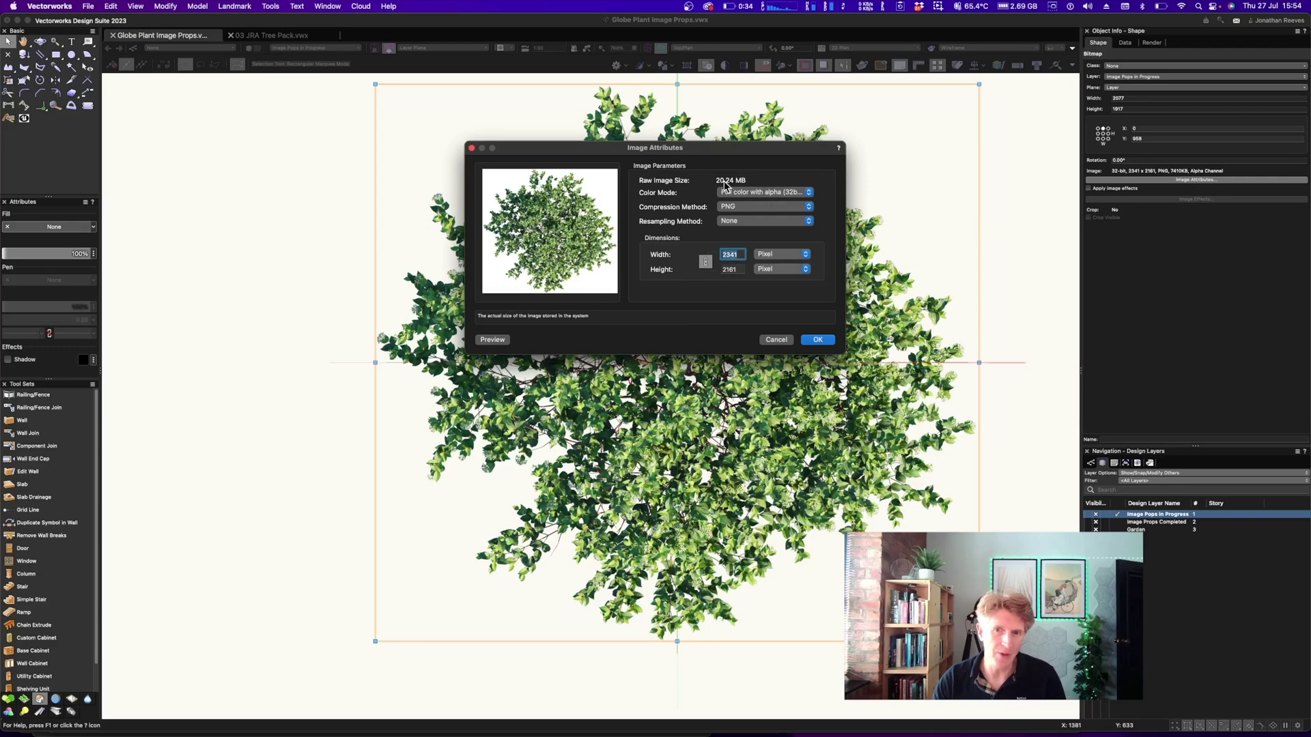
type("1500")
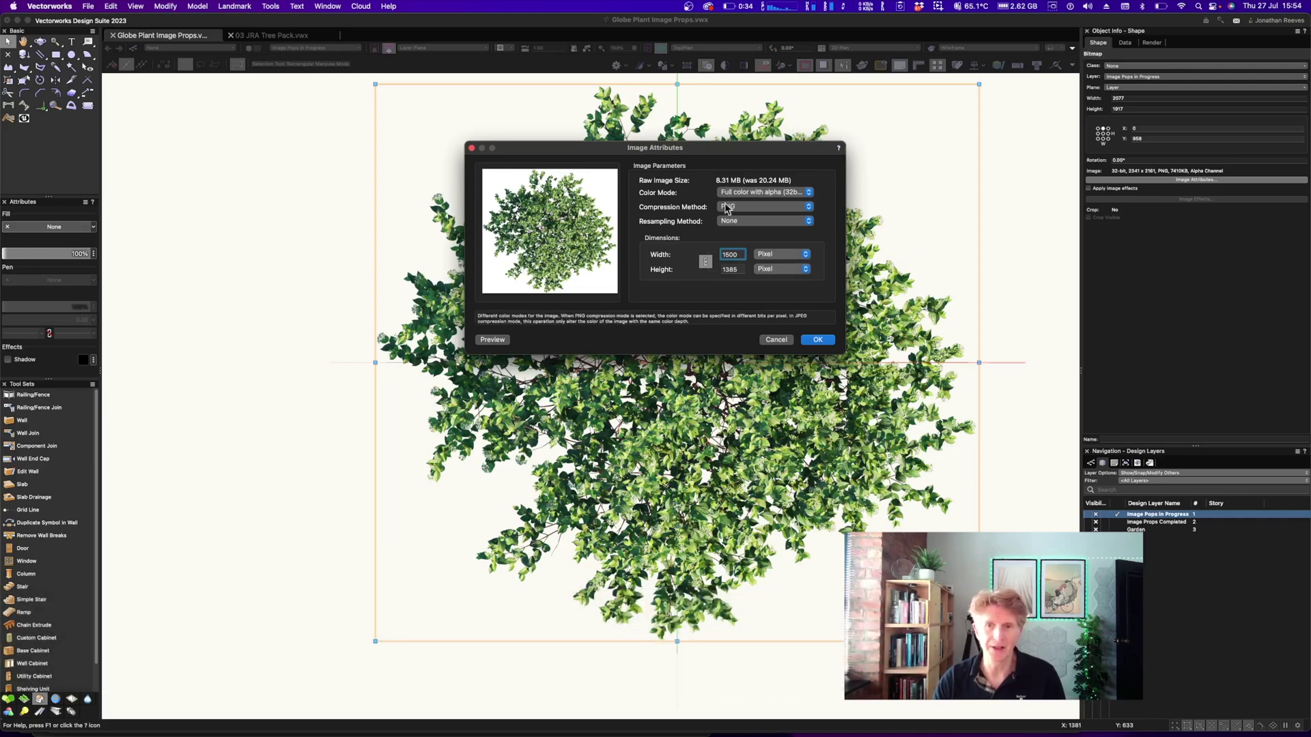
left_click(743, 223)
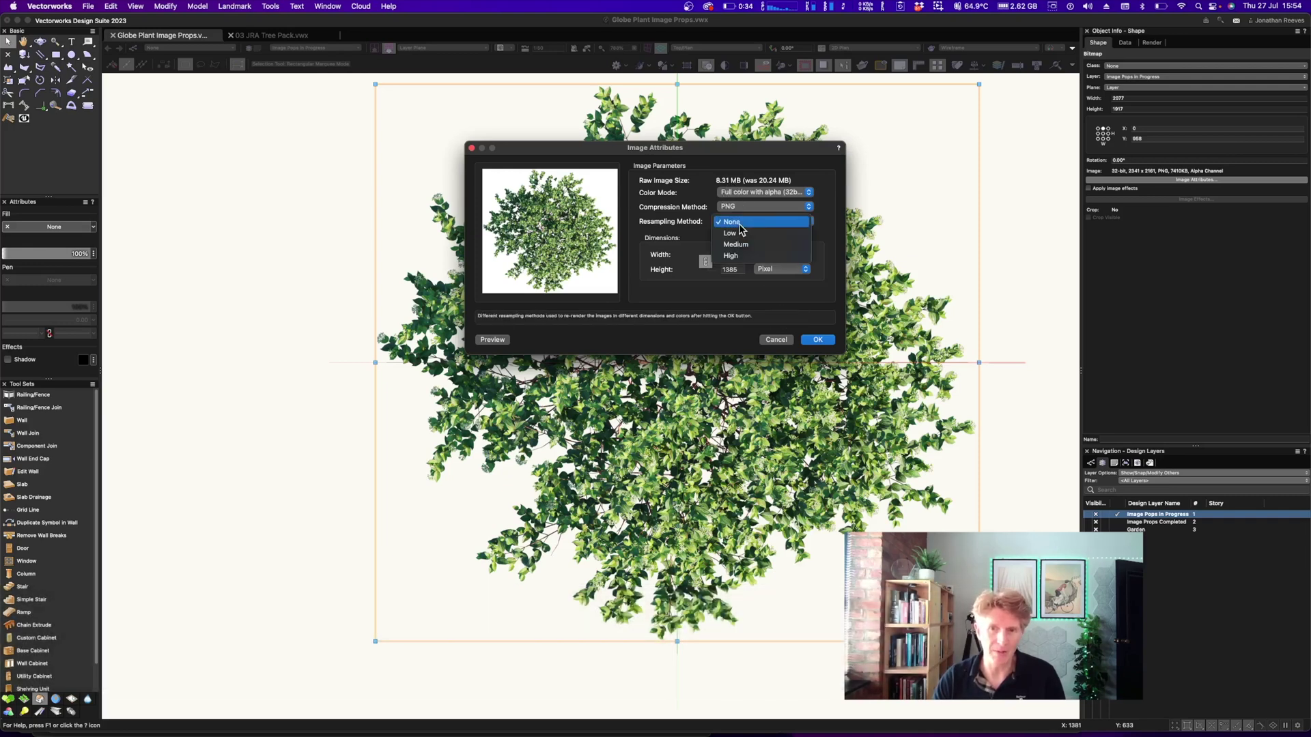
left_click(736, 244)
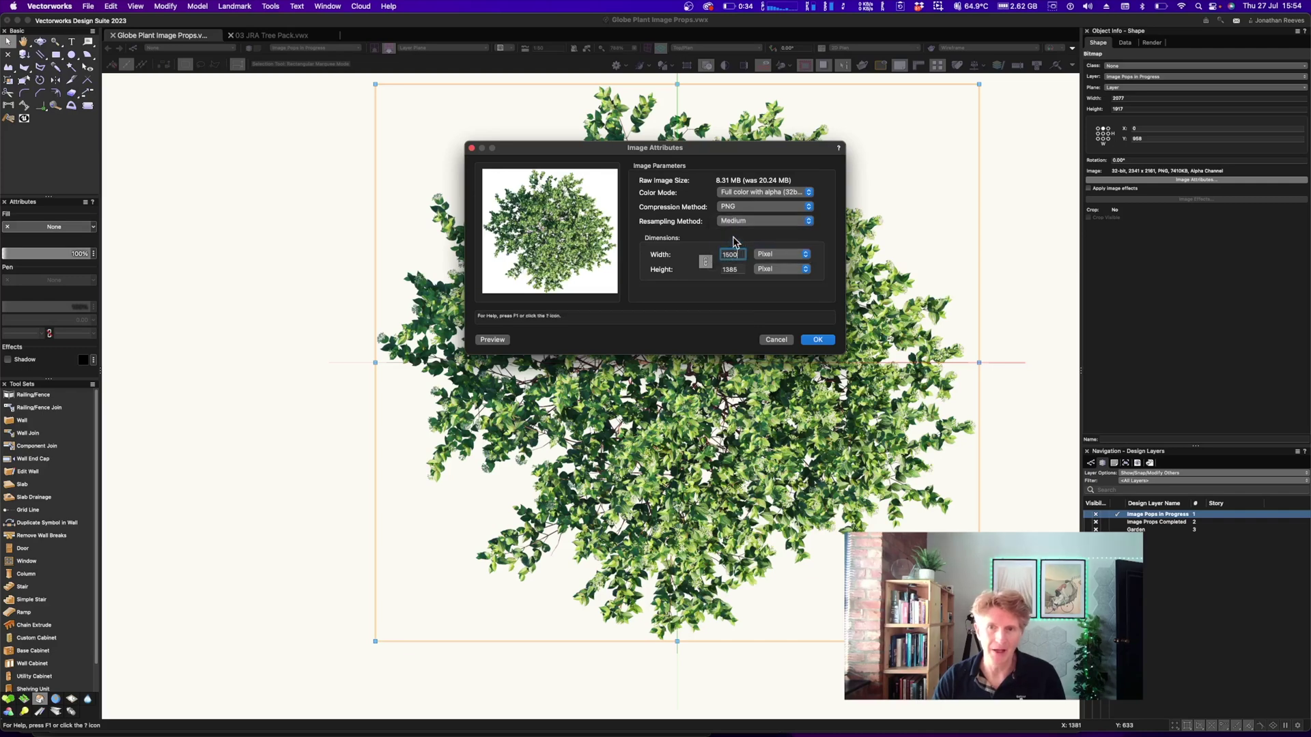
left_click(815, 340)
- Move the top image clear of the image prop and cut it from the drawing
scroll(869, 338, "down", 2)
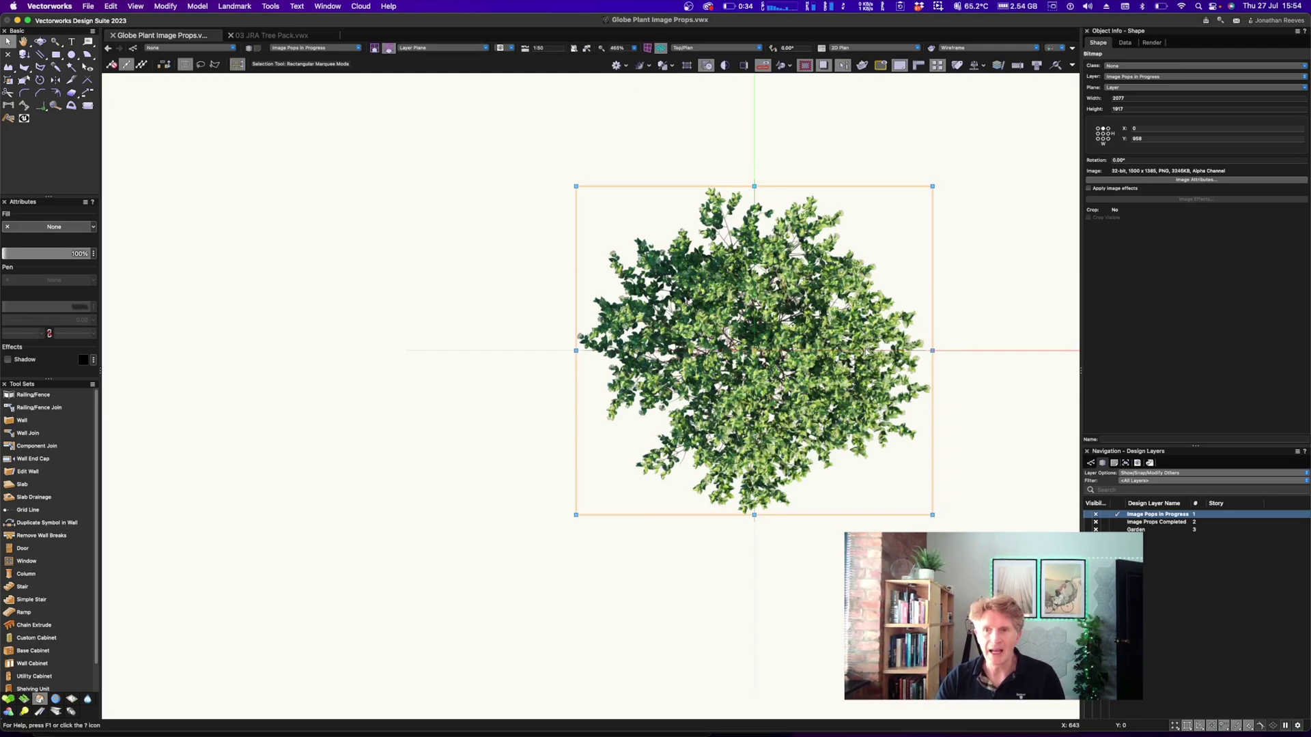
middle_click_drag(865, 352, 682, 364)
scroll(595, 376, "down", 1)
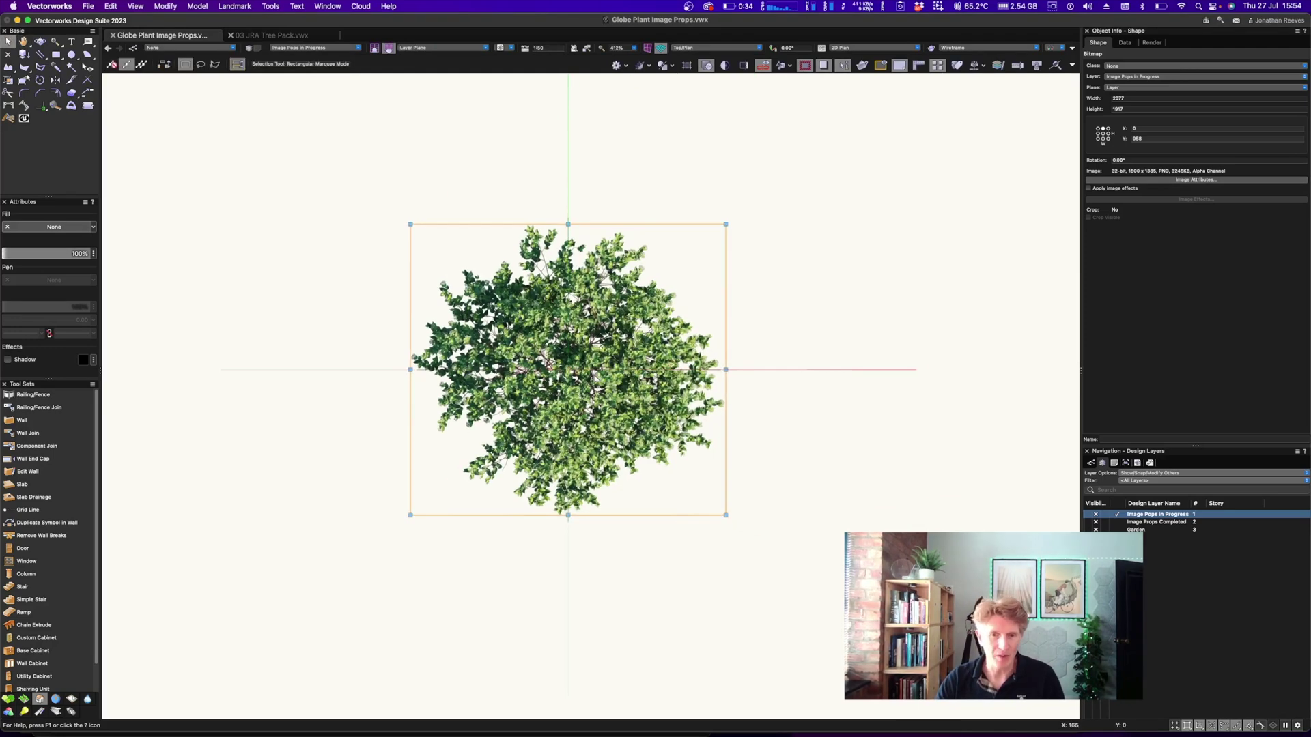
scroll(594, 386, "down", 5)
left_click_drag(596, 395, 451, 395)
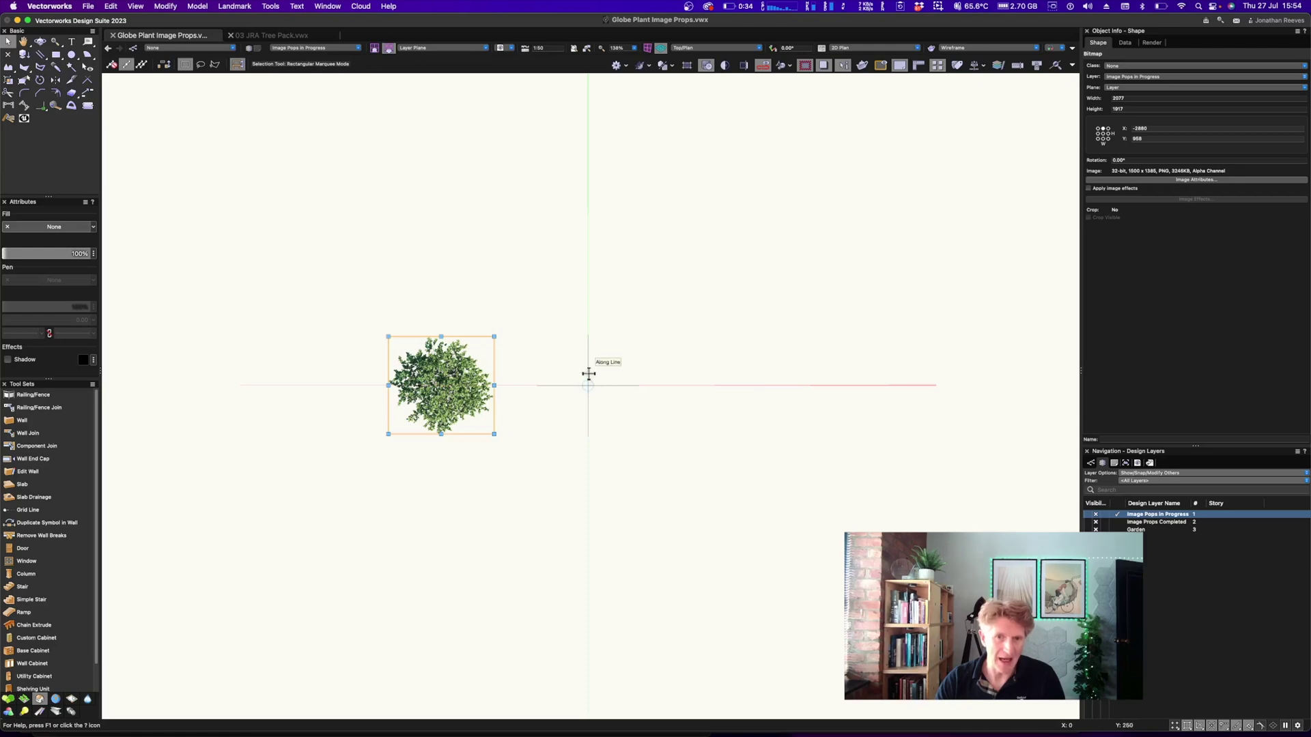
left_click(589, 373)
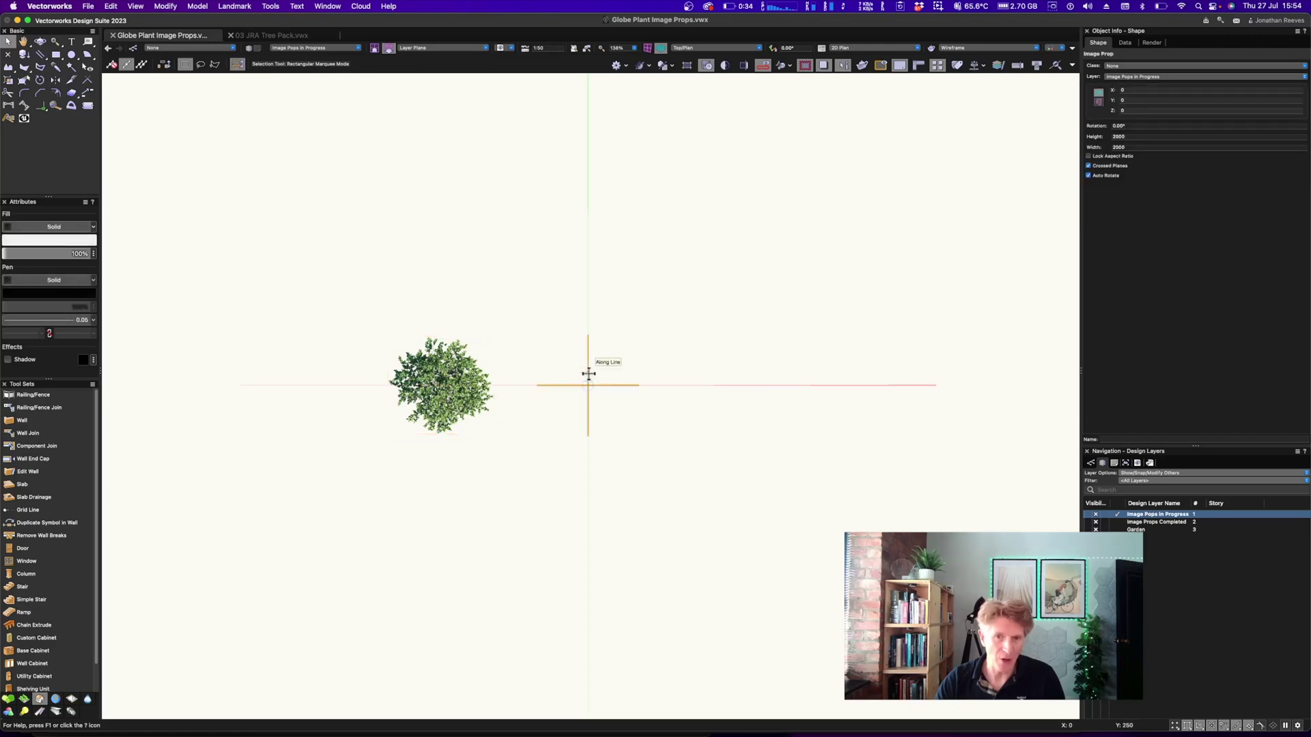
left_click(455, 388)
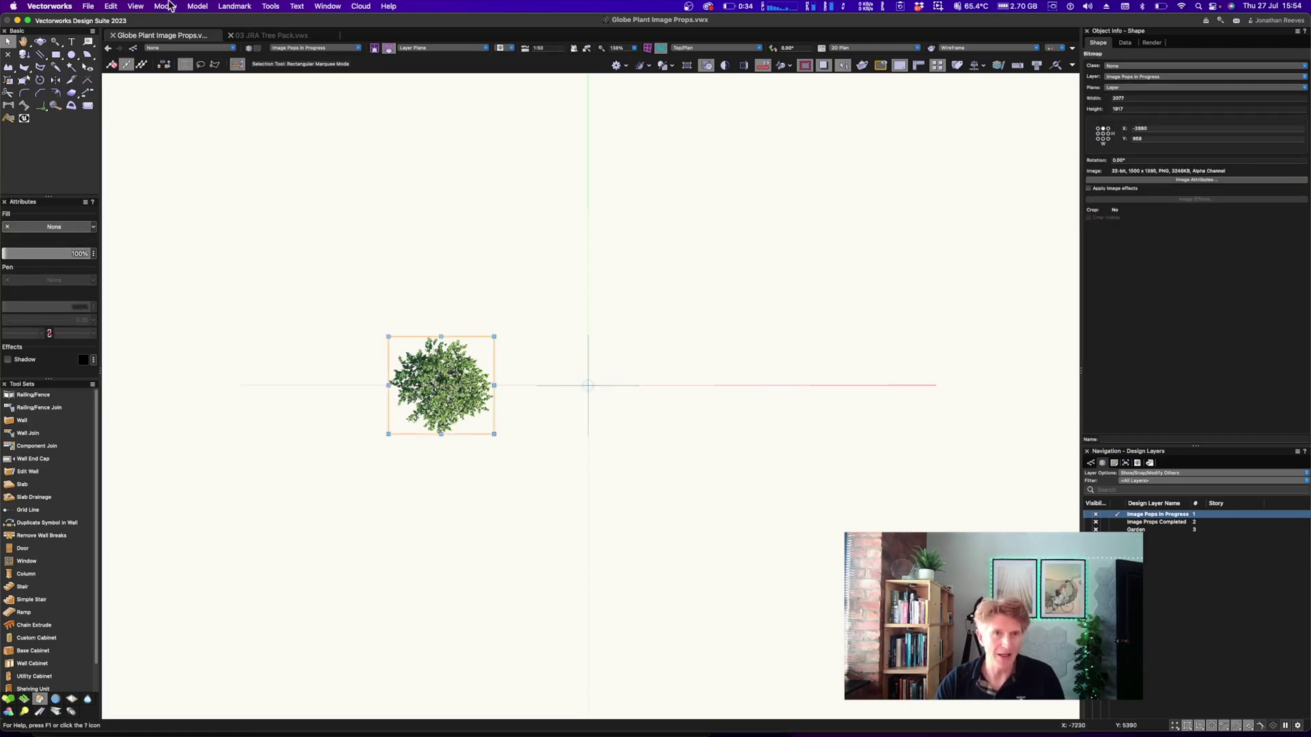
left_click(111, 6)
left_click(119, 80)
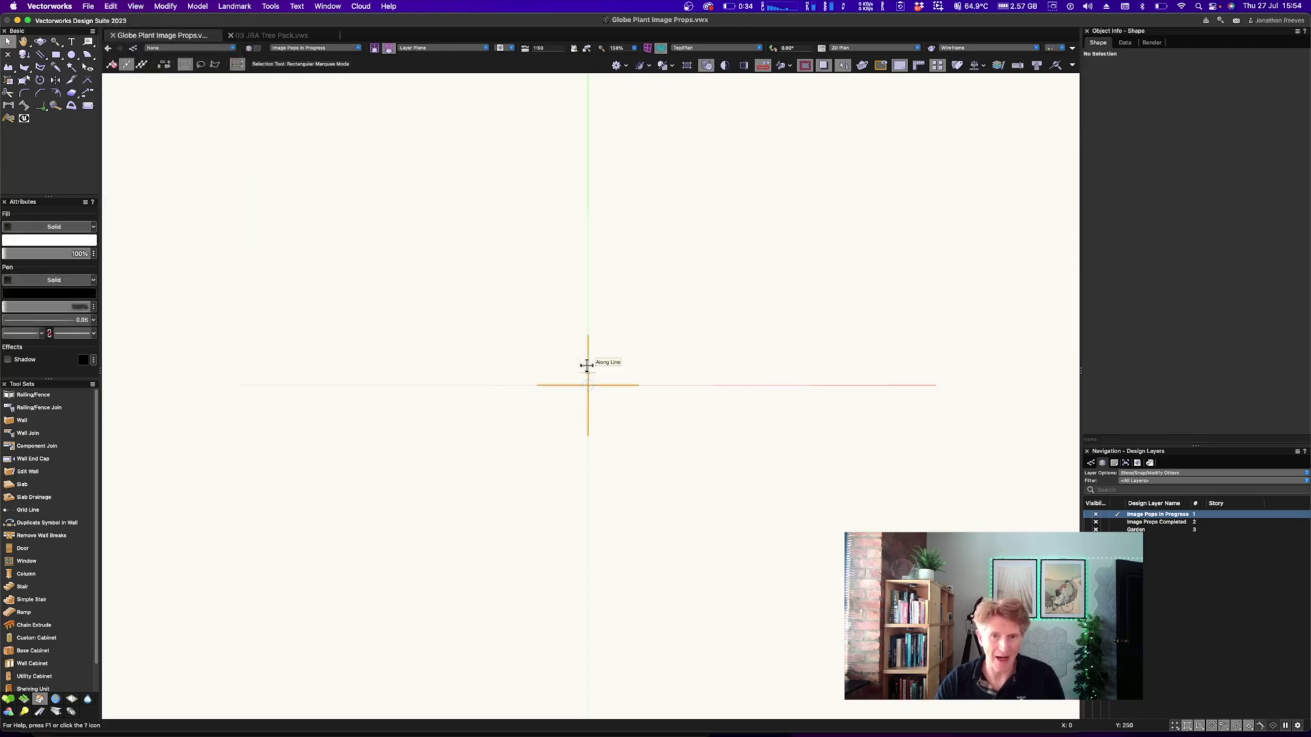
- Create a symbol from the crossed image prop and name it Cornus Sanuinea 004, checking the image's file name in Finder
left_click(586, 365)
key("super+6")
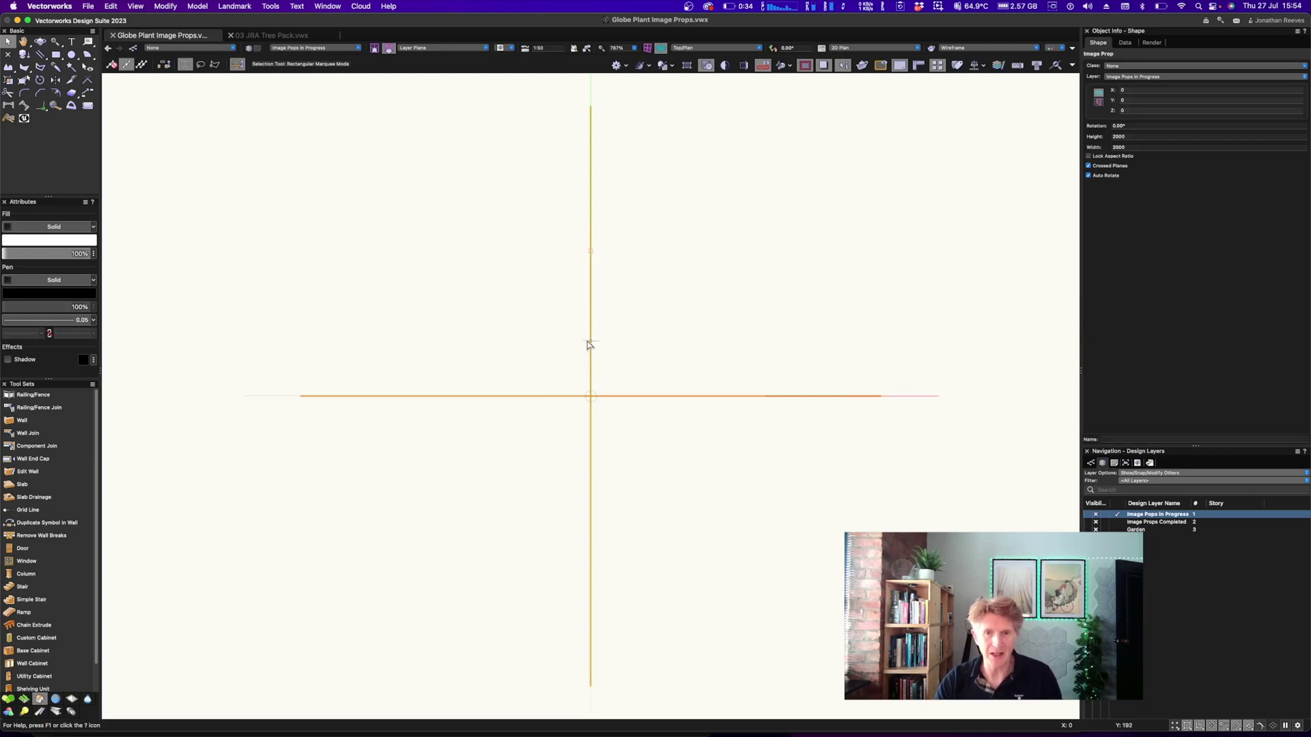
right_click(589, 346)
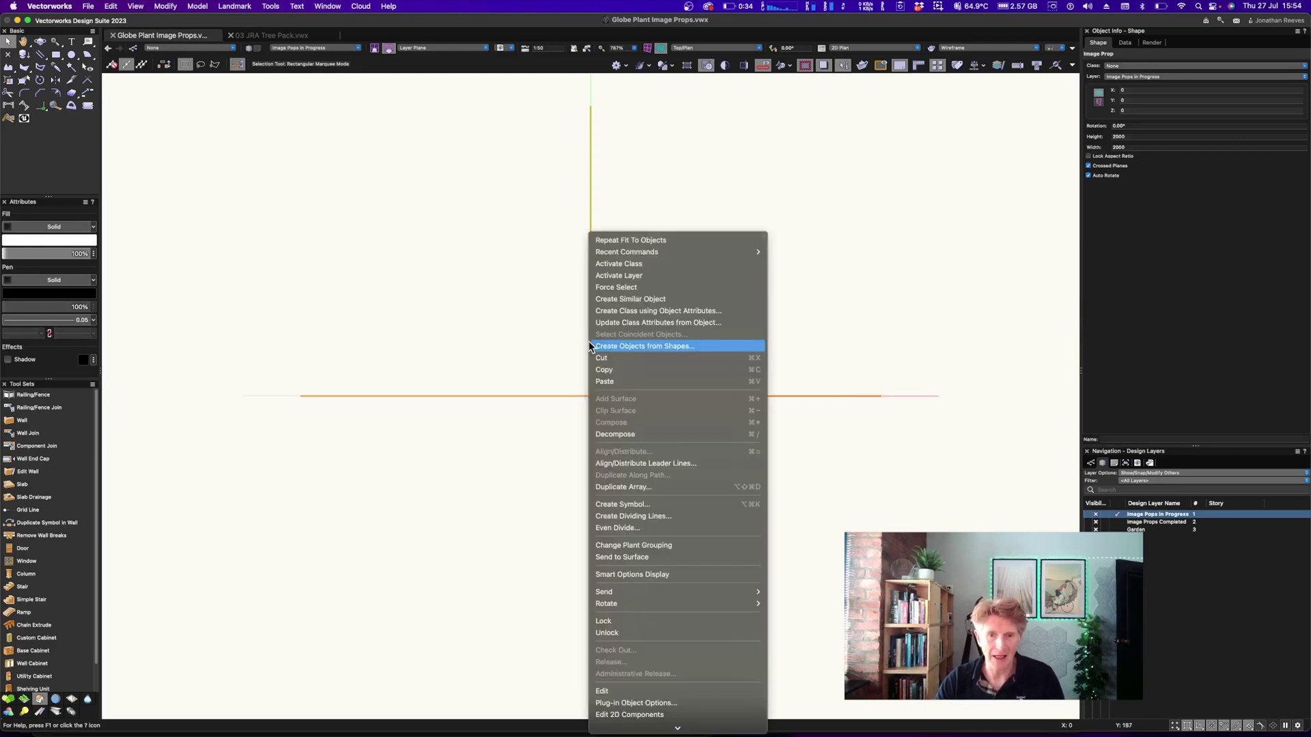
left_click(625, 505)
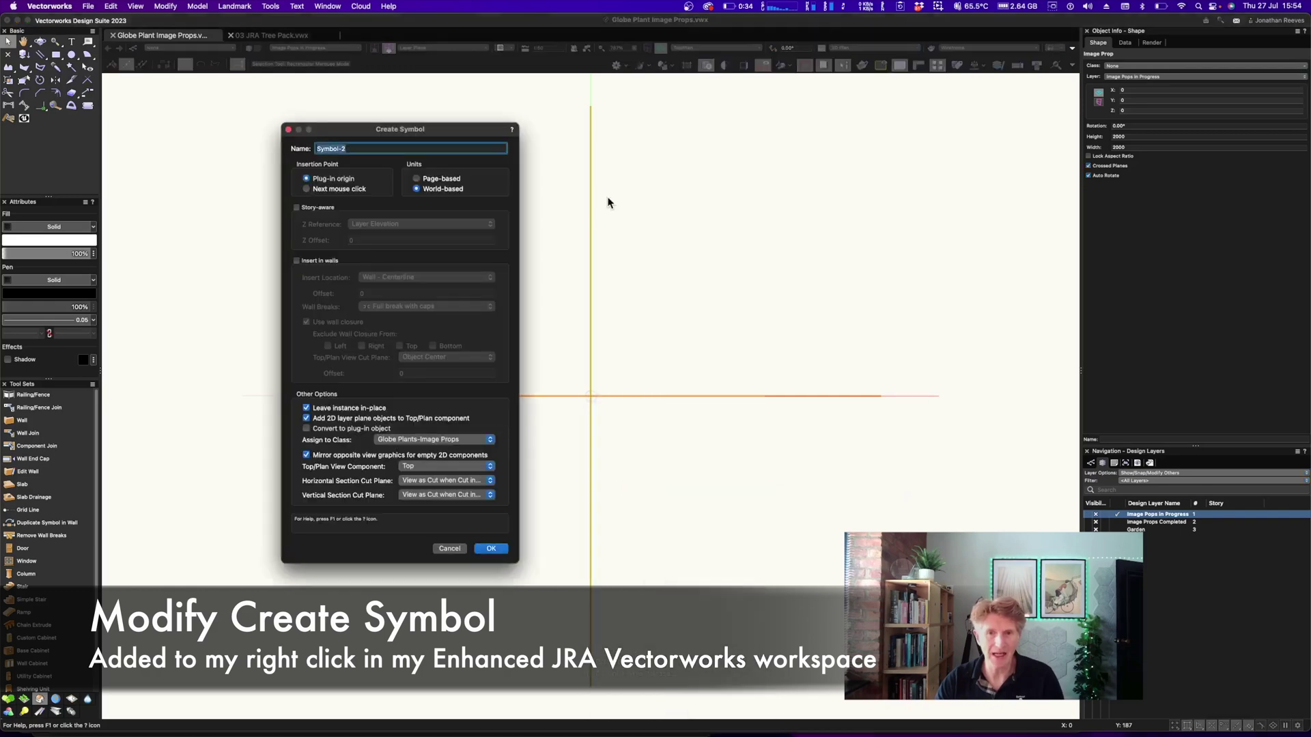
mouse_move(84, 719)
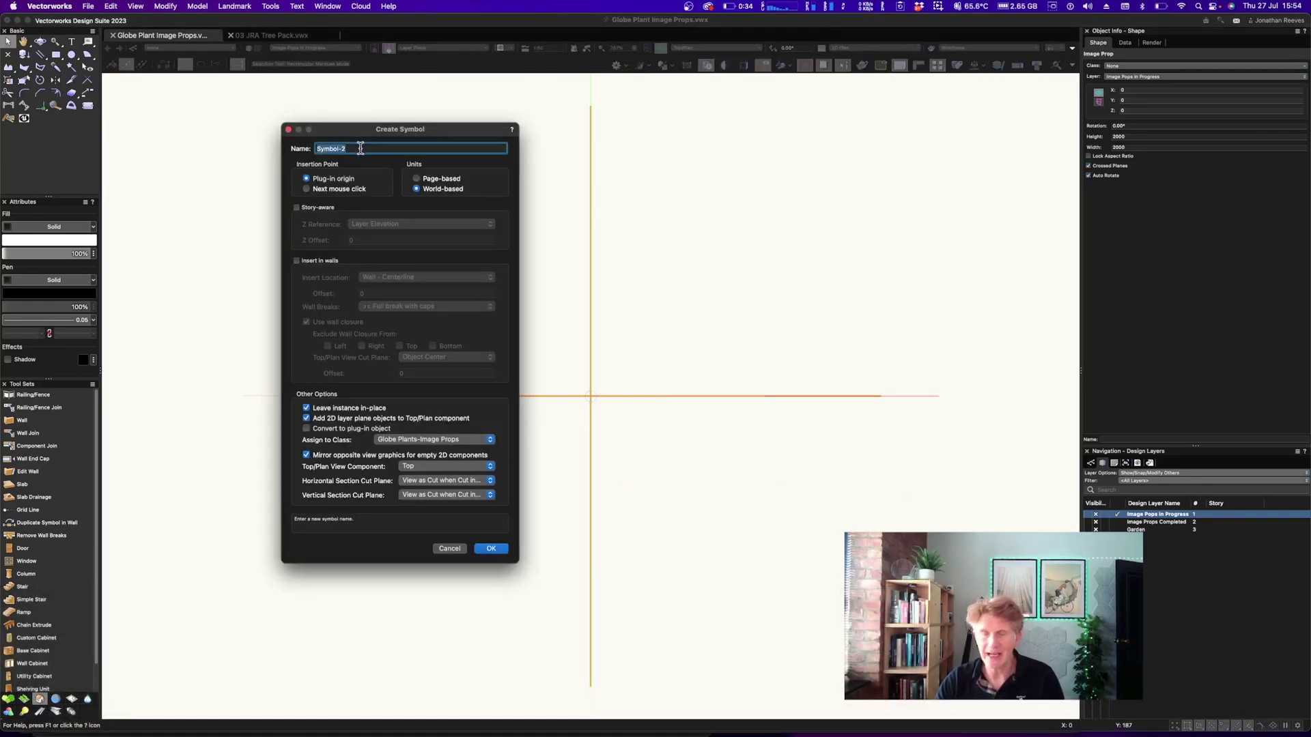
mouse_move(132, 731)
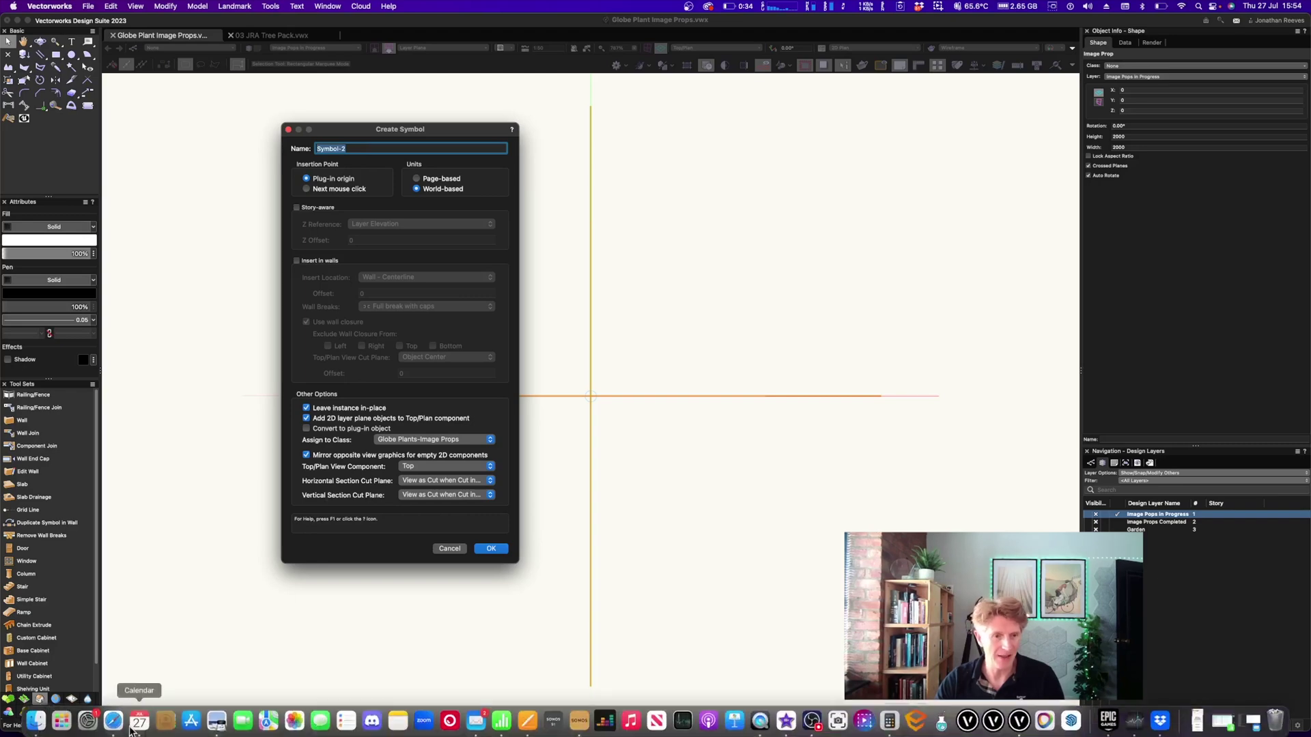
left_click(35, 721)
left_click(373, 145)
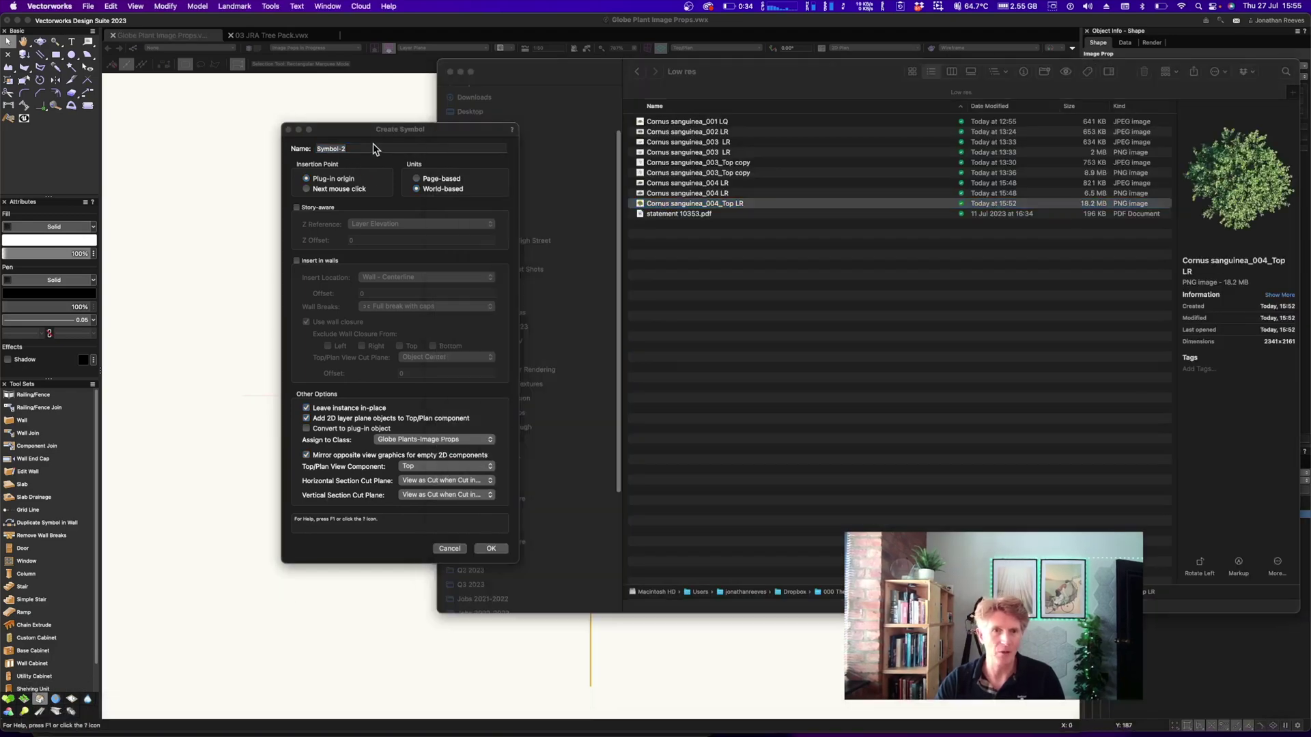
type("Cornus San")
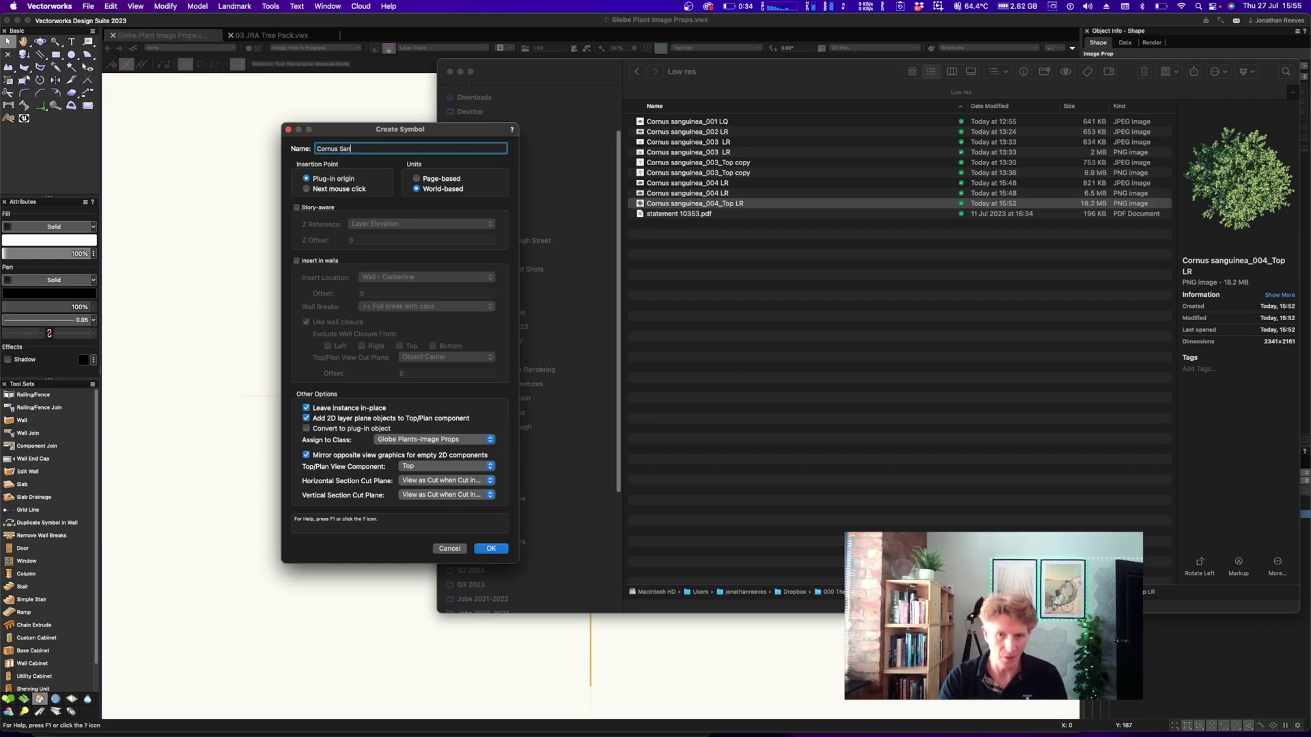
type("guinea")
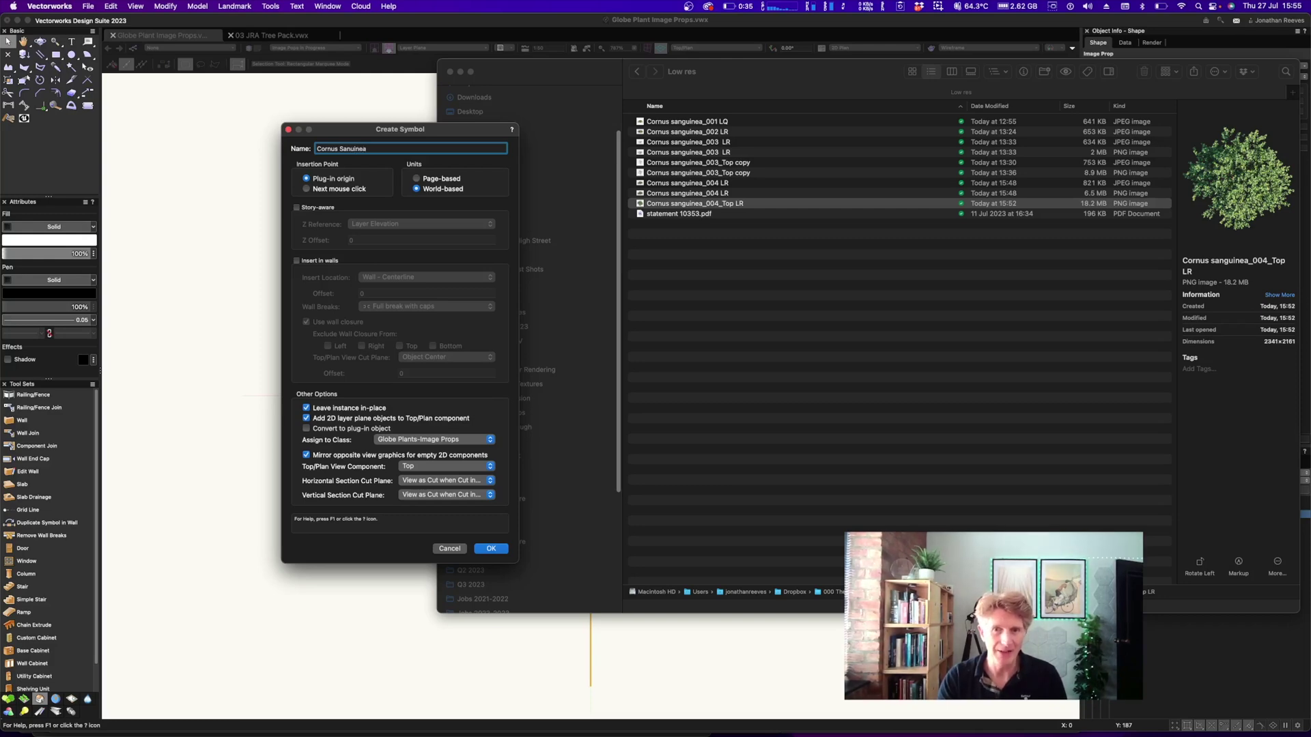
type(" 004")
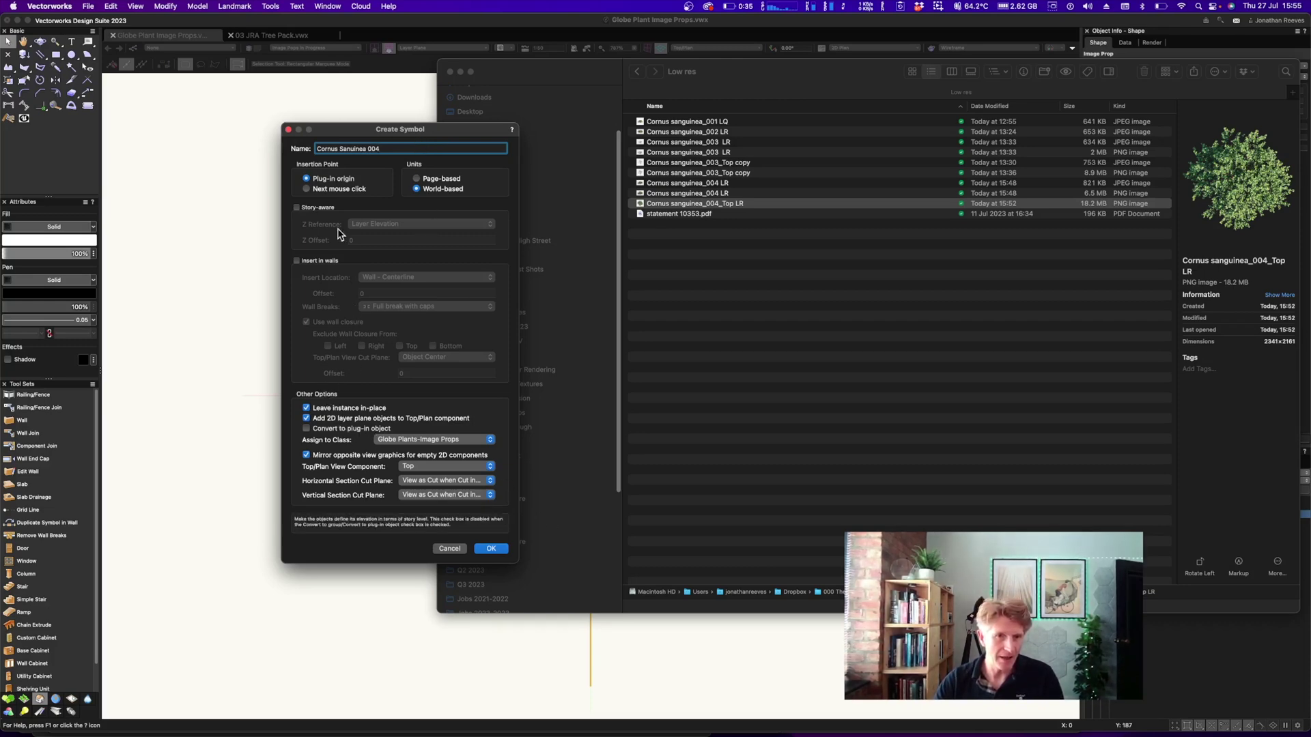
- Assign the symbol to <Active Class> and accept the symbol settings
left_click(380, 439)
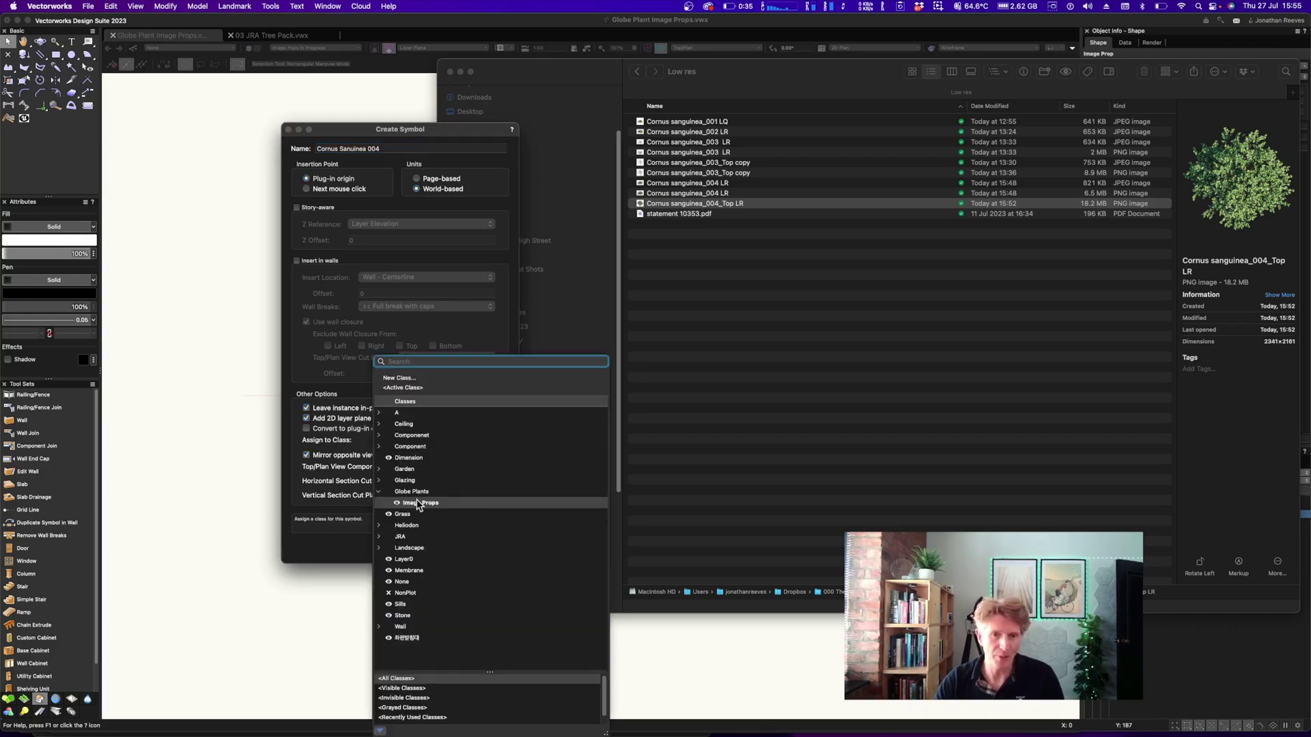
left_click(453, 387)
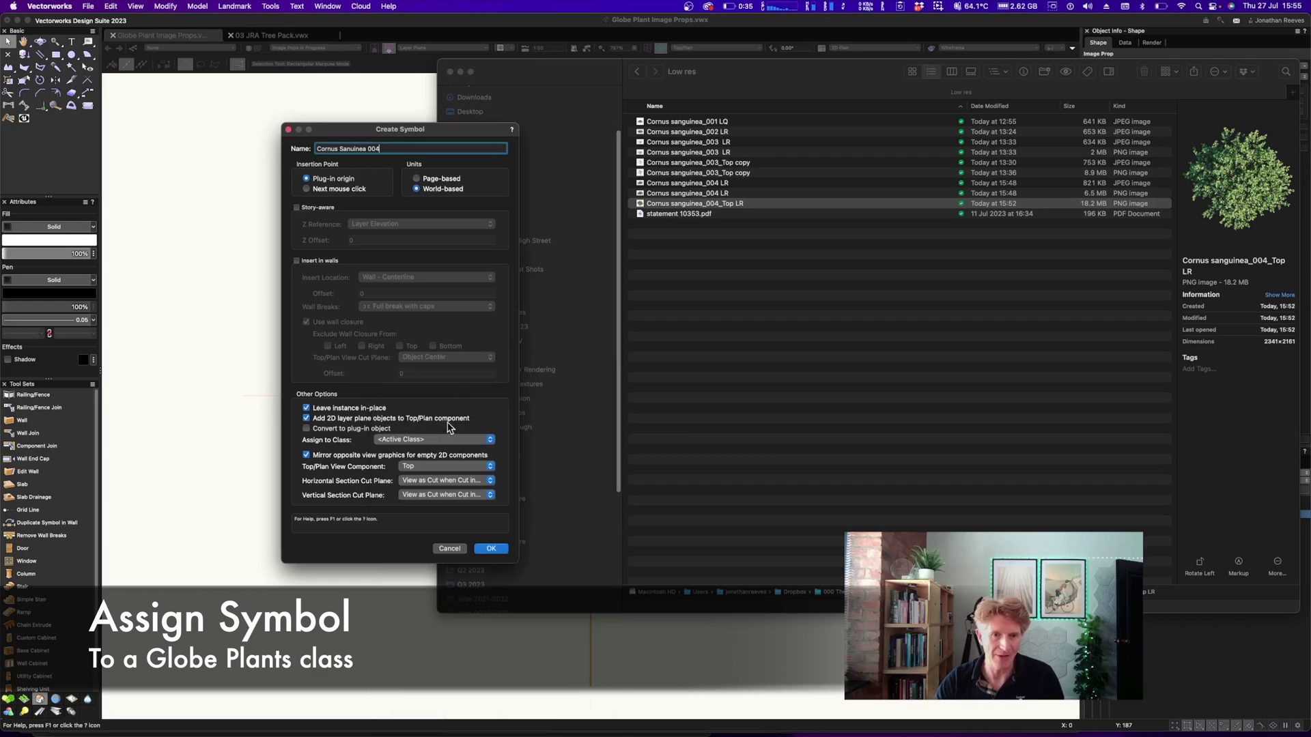
left_click(490, 547)
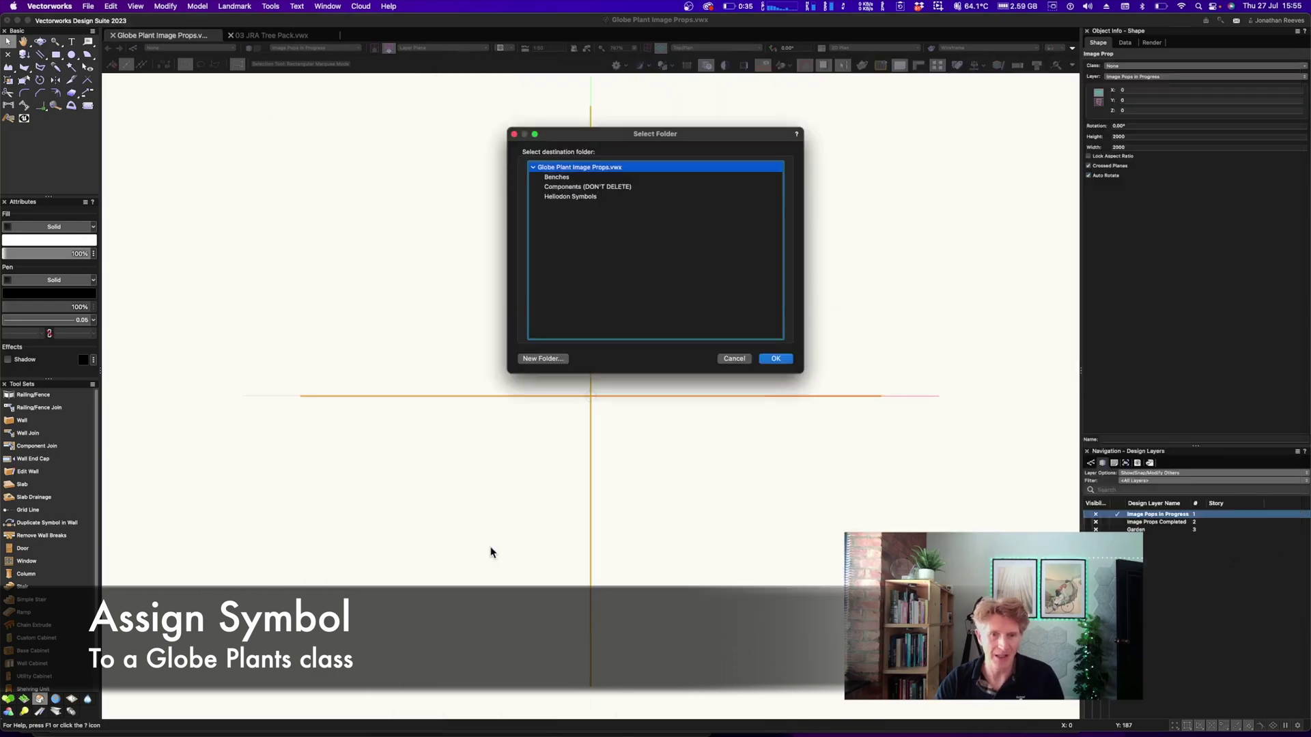
- Store the symbol in the Globe Plant Image Props.vwx folder and open its 2D components for editing
left_click(776, 359)
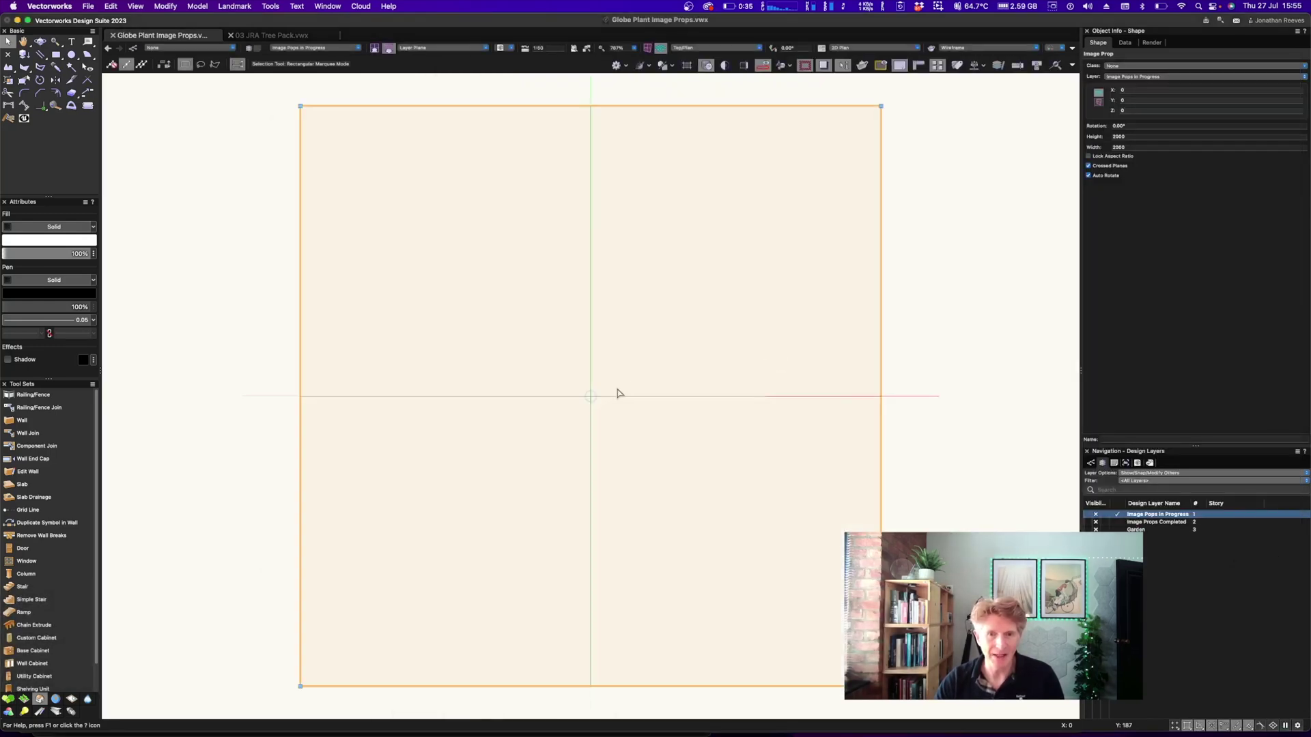
scroll(617, 394, "down", 3)
left_click(616, 255)
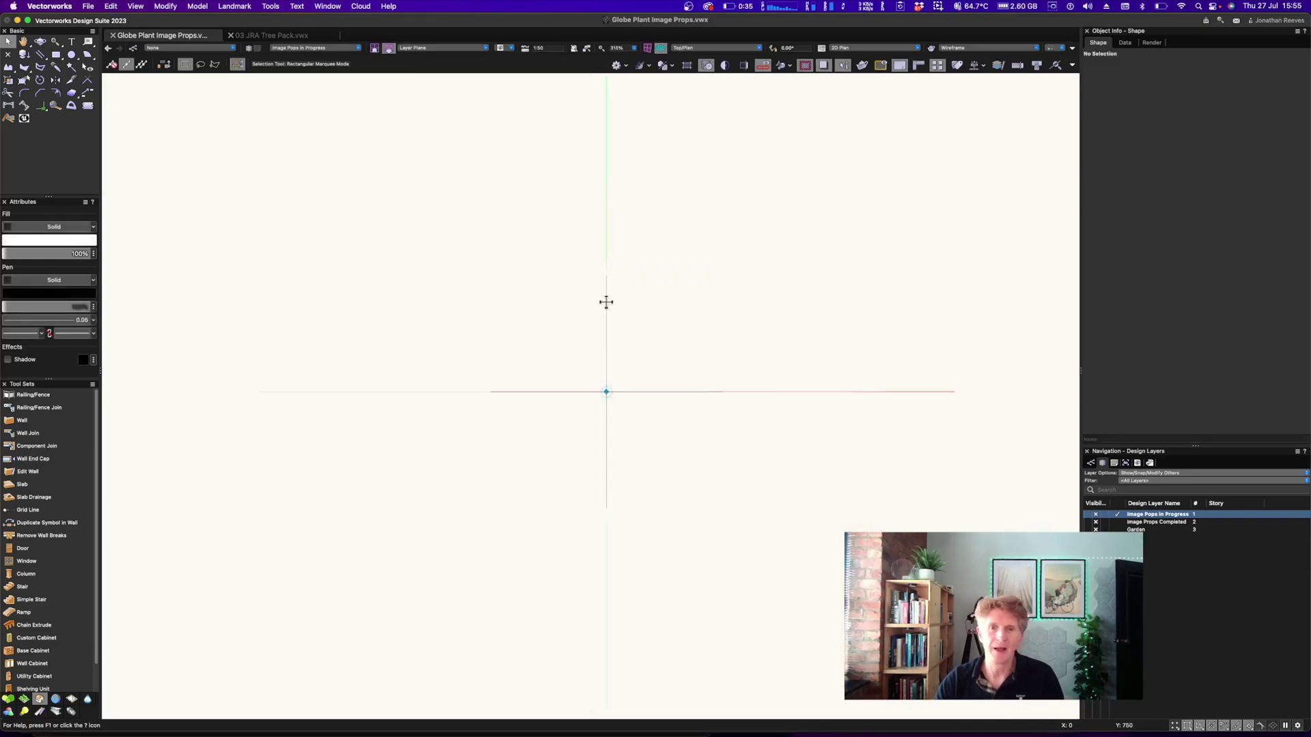
left_click(607, 303)
double_click(606, 303)
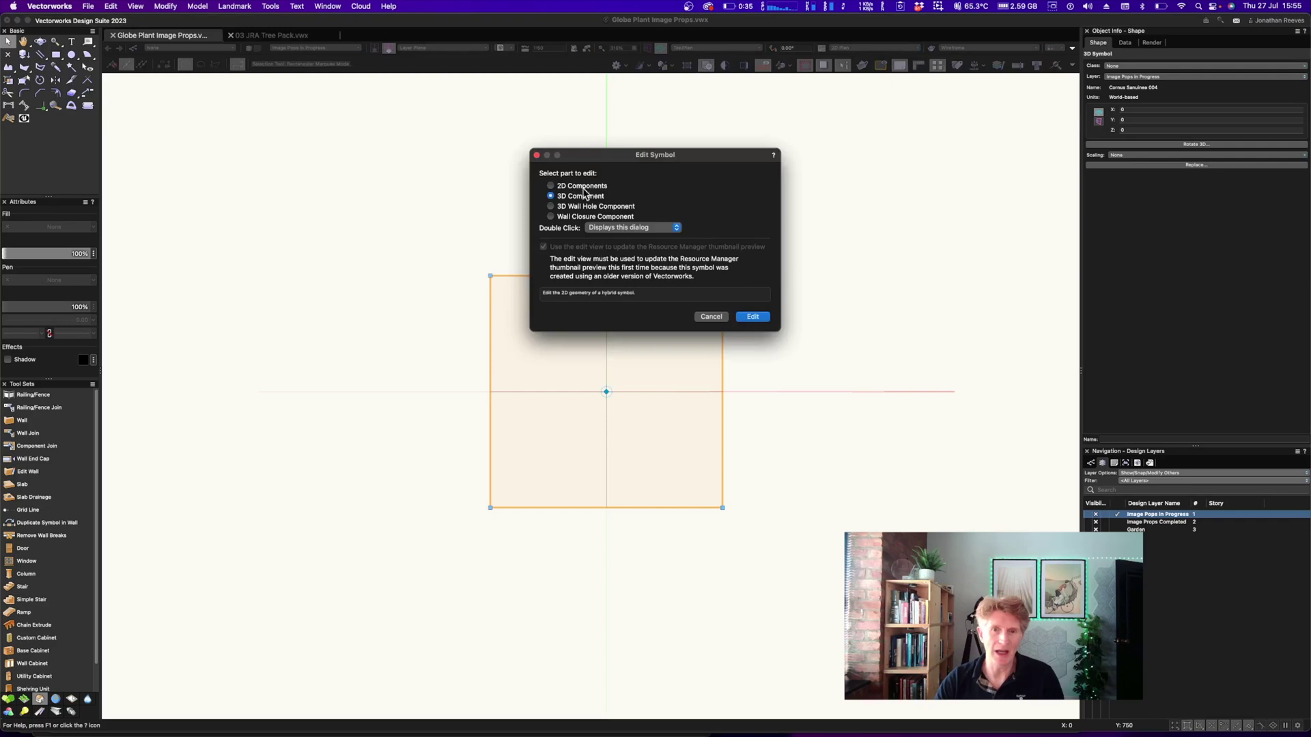
left_click(558, 188)
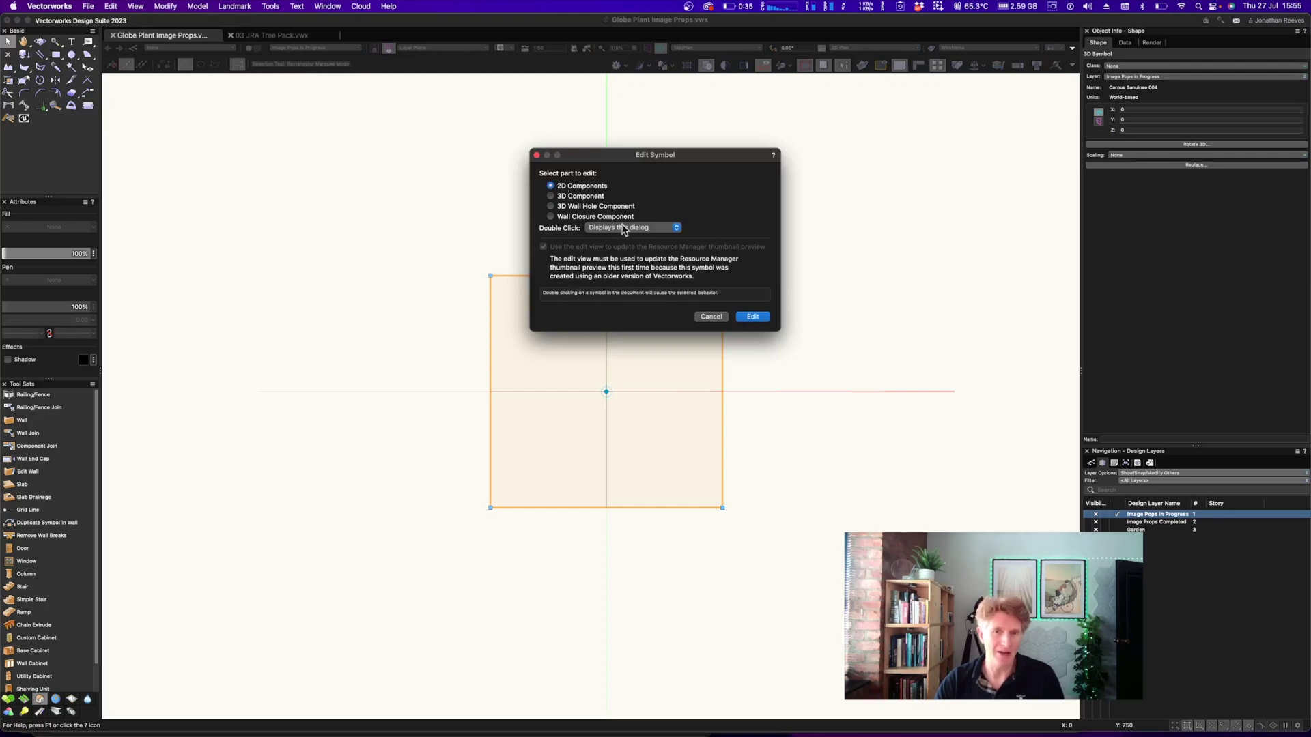
left_click(753, 317)
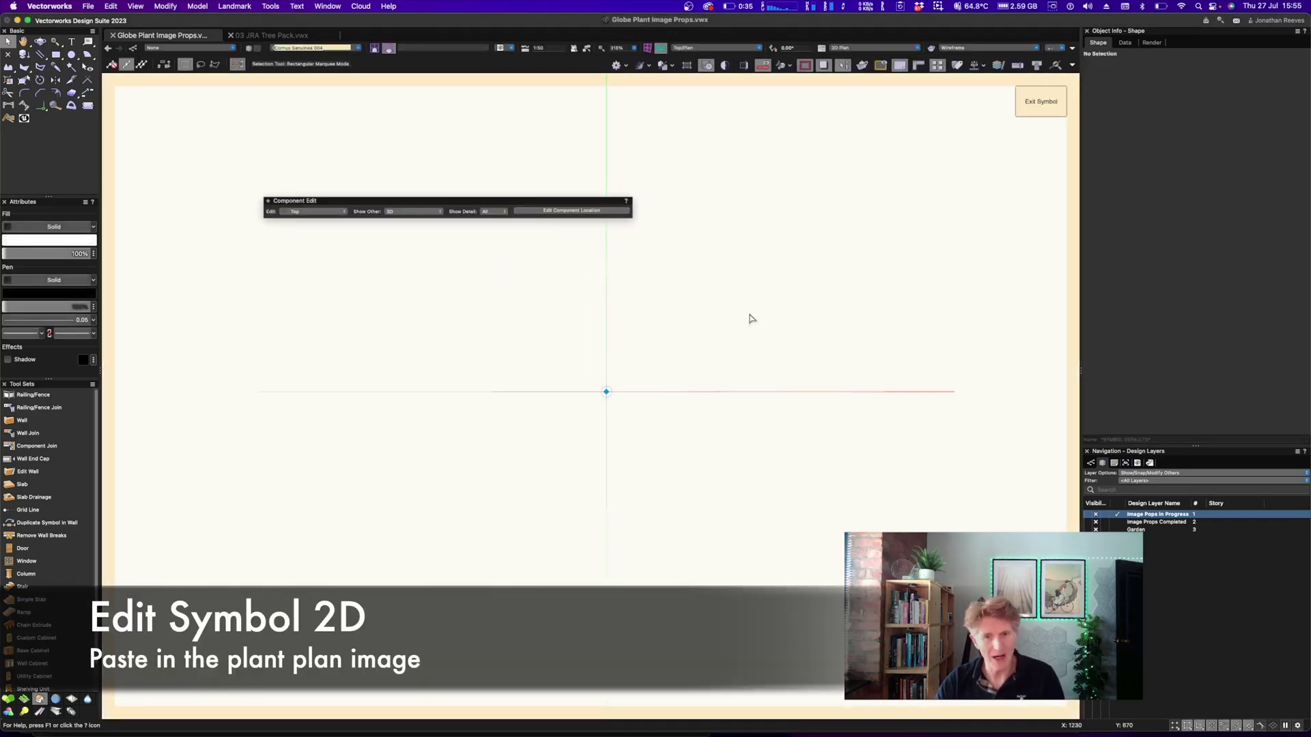
- Paste the top image into the symbol's 2D component, centre it on the origin and exit the symbol
scroll(450, 340, "down", 3)
key("super+v")
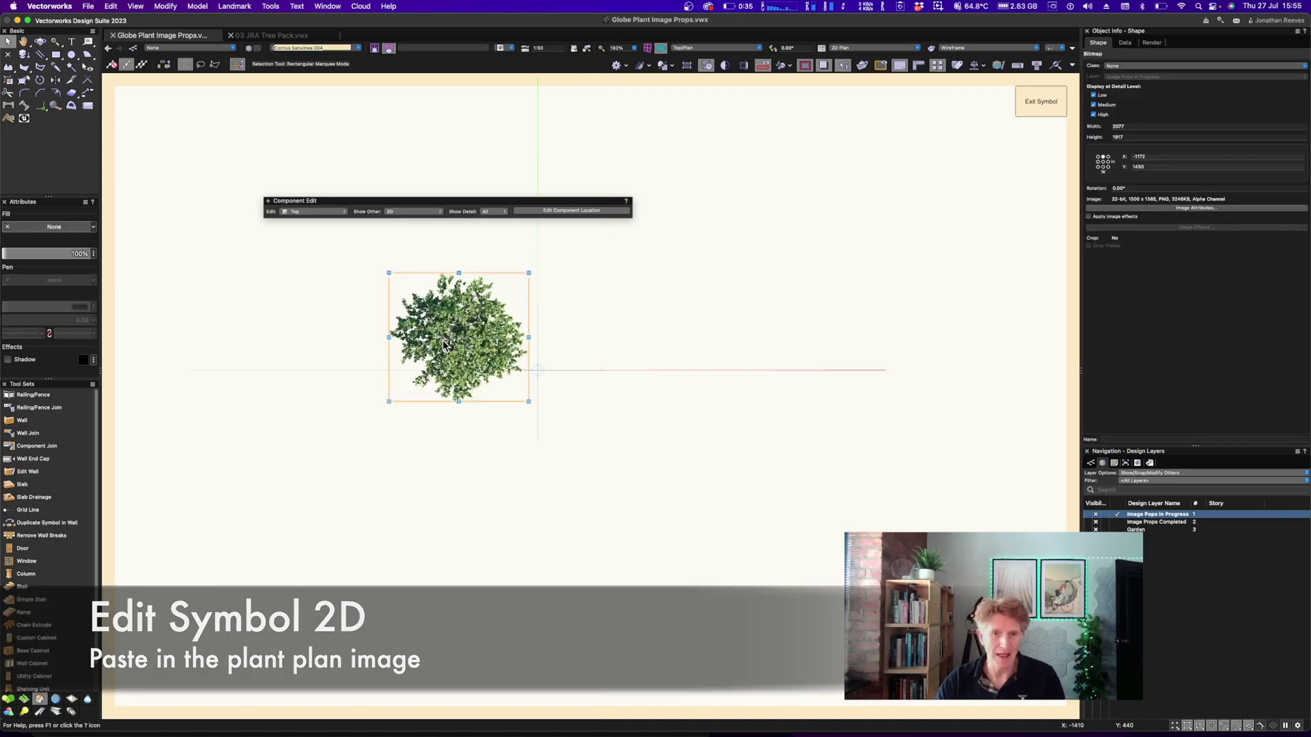
left_click_drag(459, 334, 538, 371)
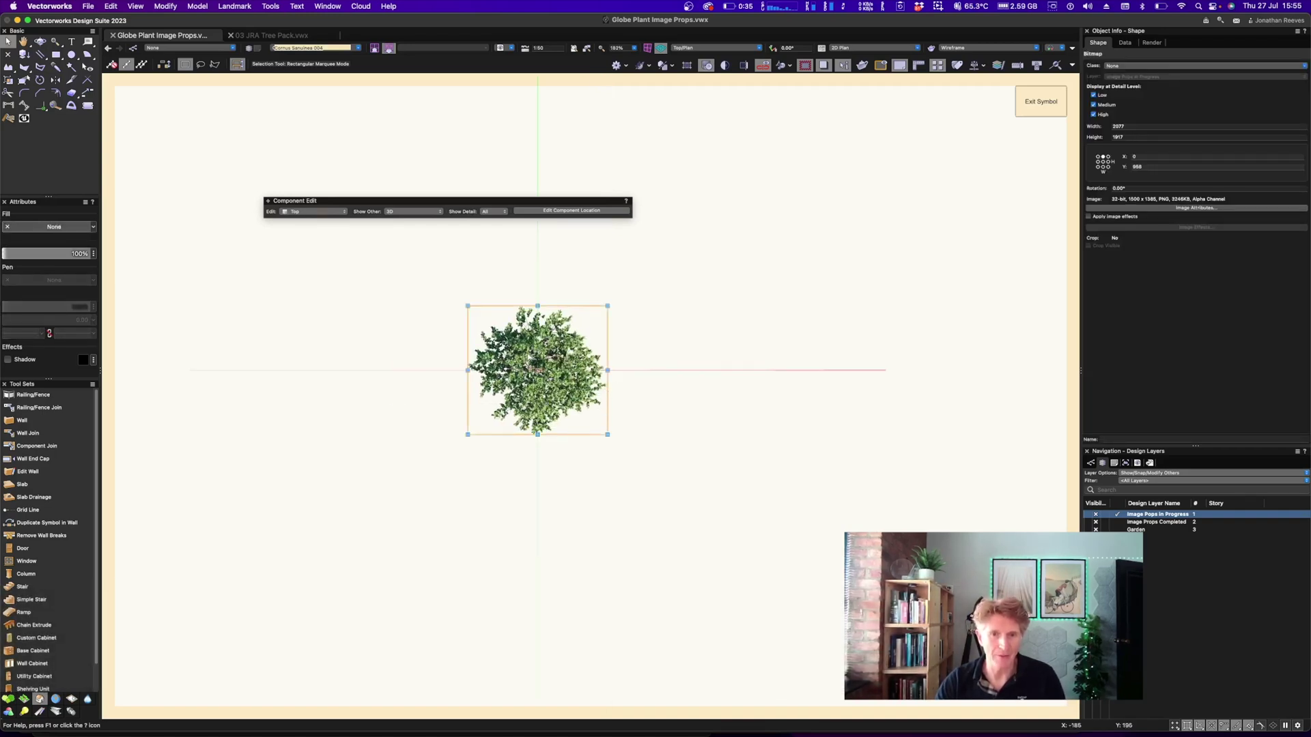
scroll(518, 390, "up", 3)
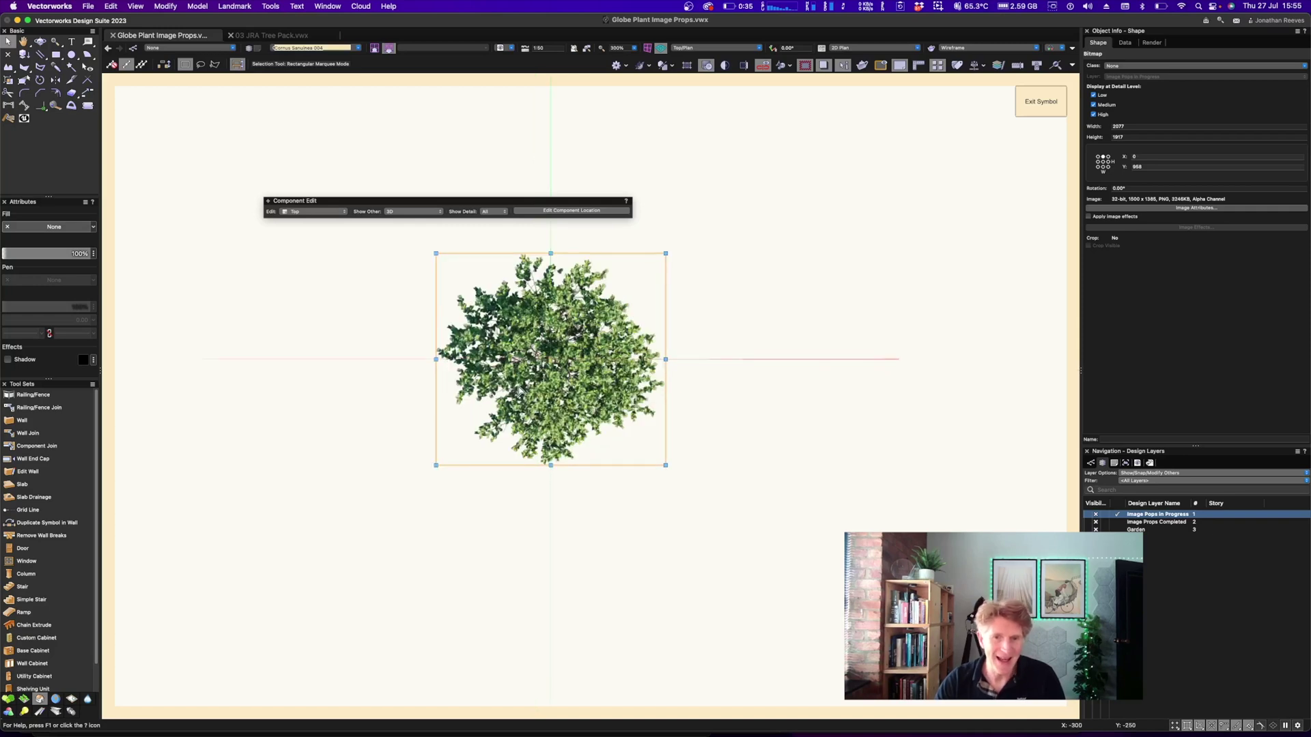
left_click(1042, 103)
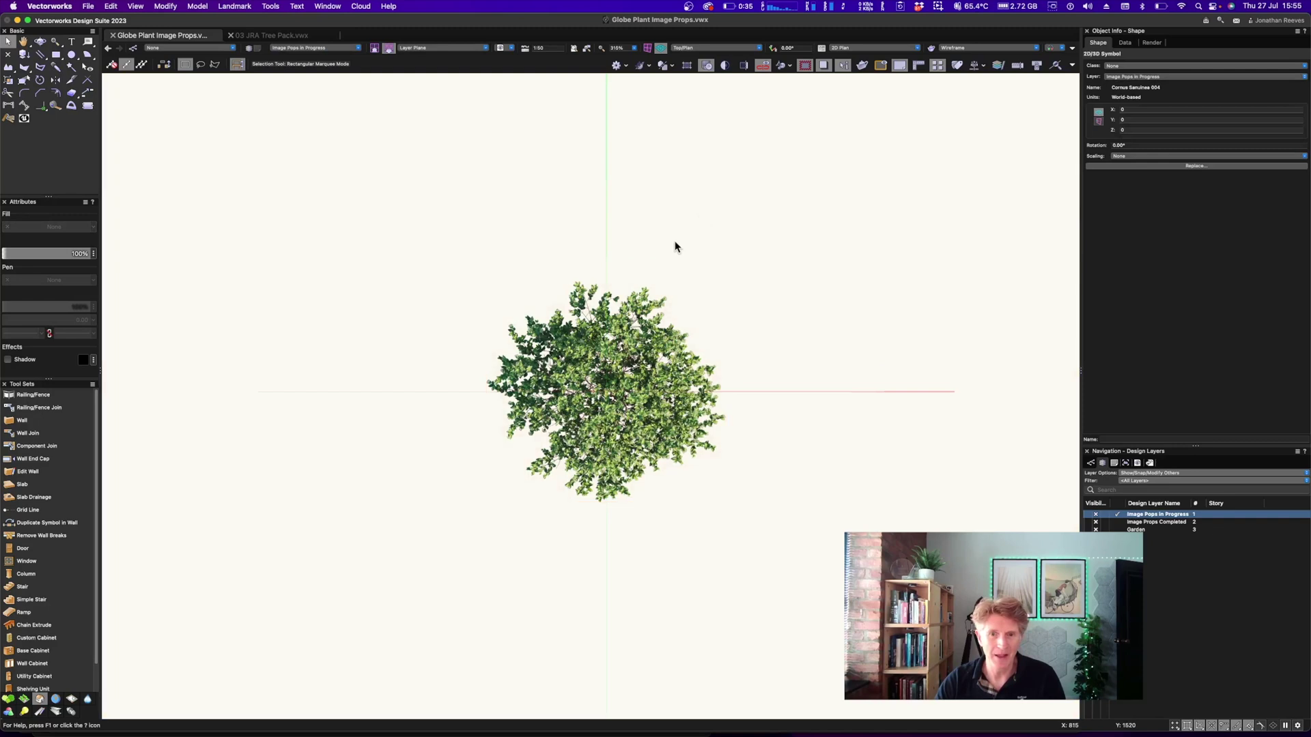
- Add a drop shadow to the plant symbol with 30% opacity, an offset of 1 and a blur of 1
left_click(8, 360)
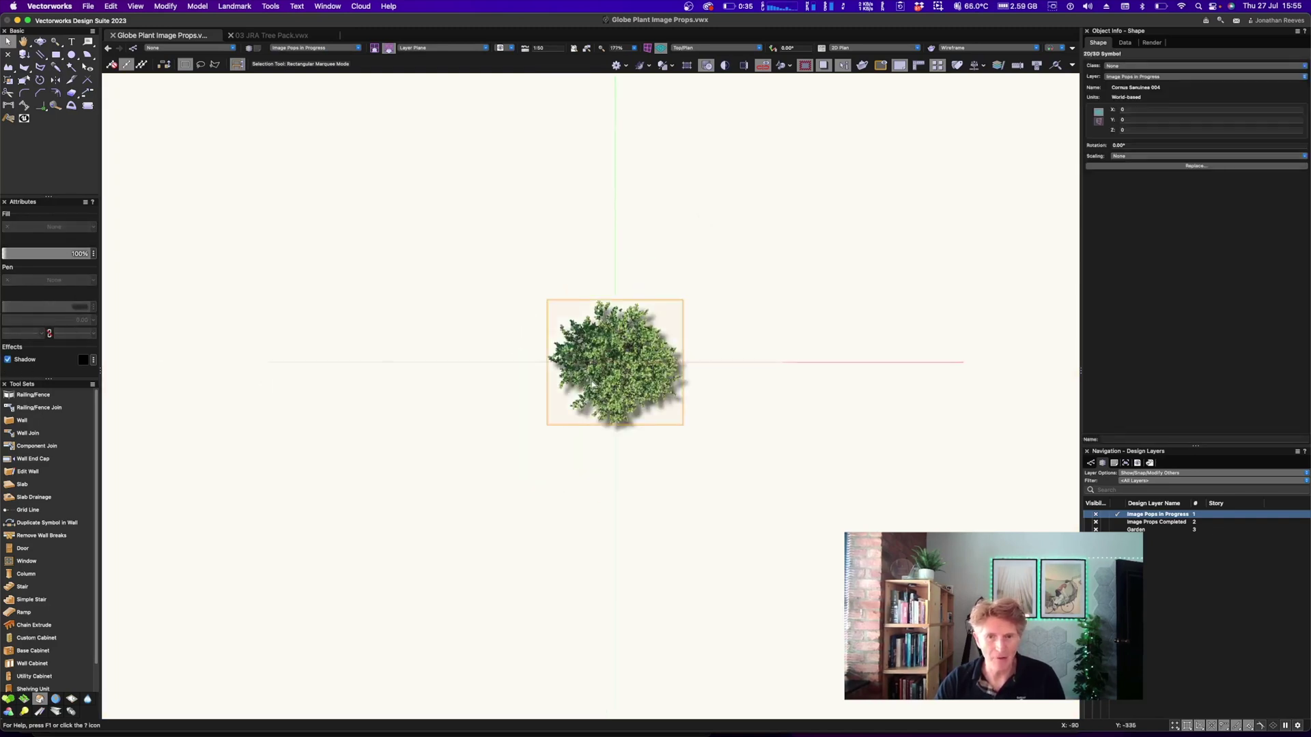
scroll(660, 384, "up", 5)
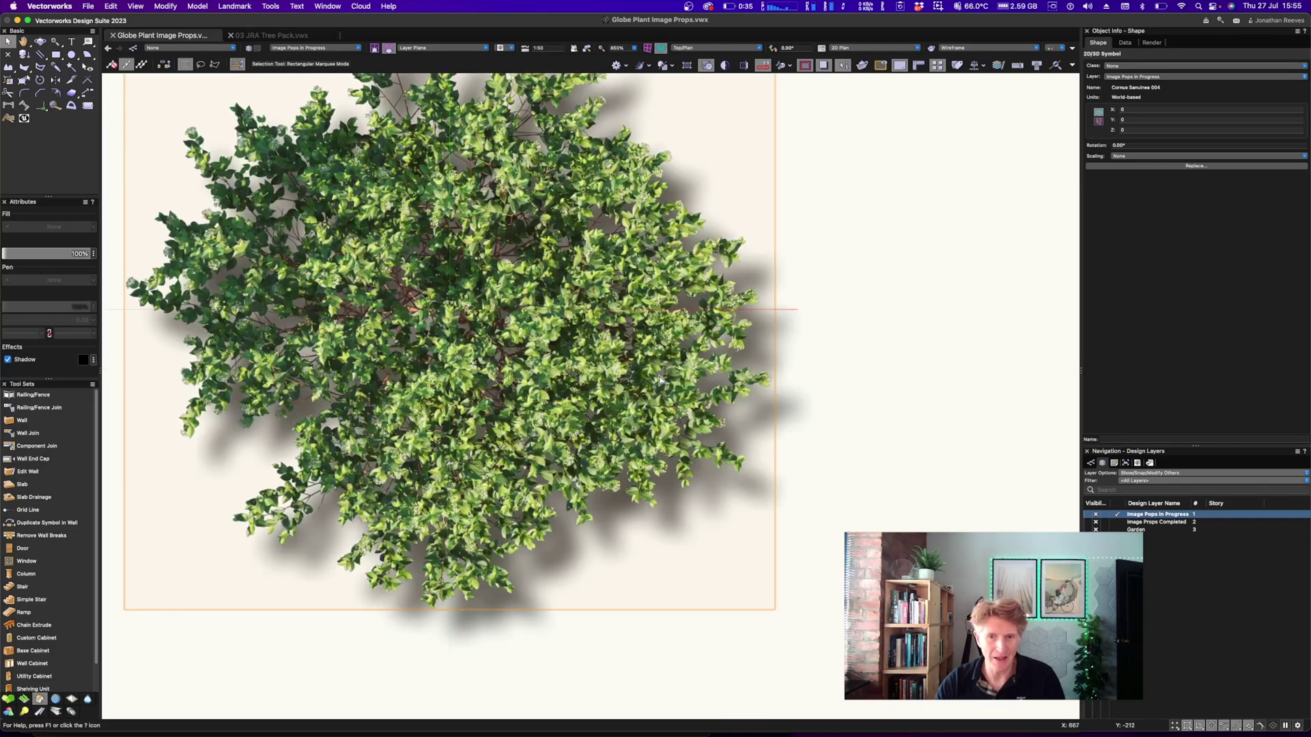
scroll(660, 379, "down", 2)
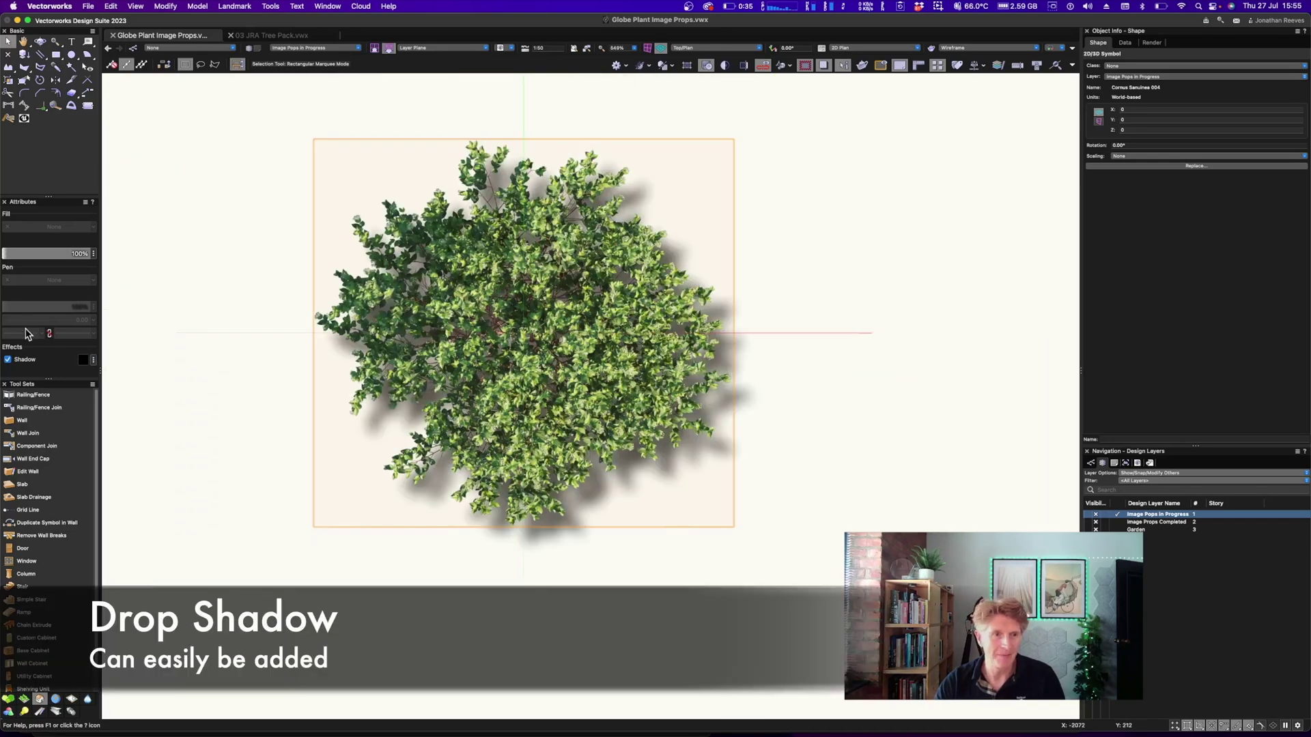
left_click(93, 362)
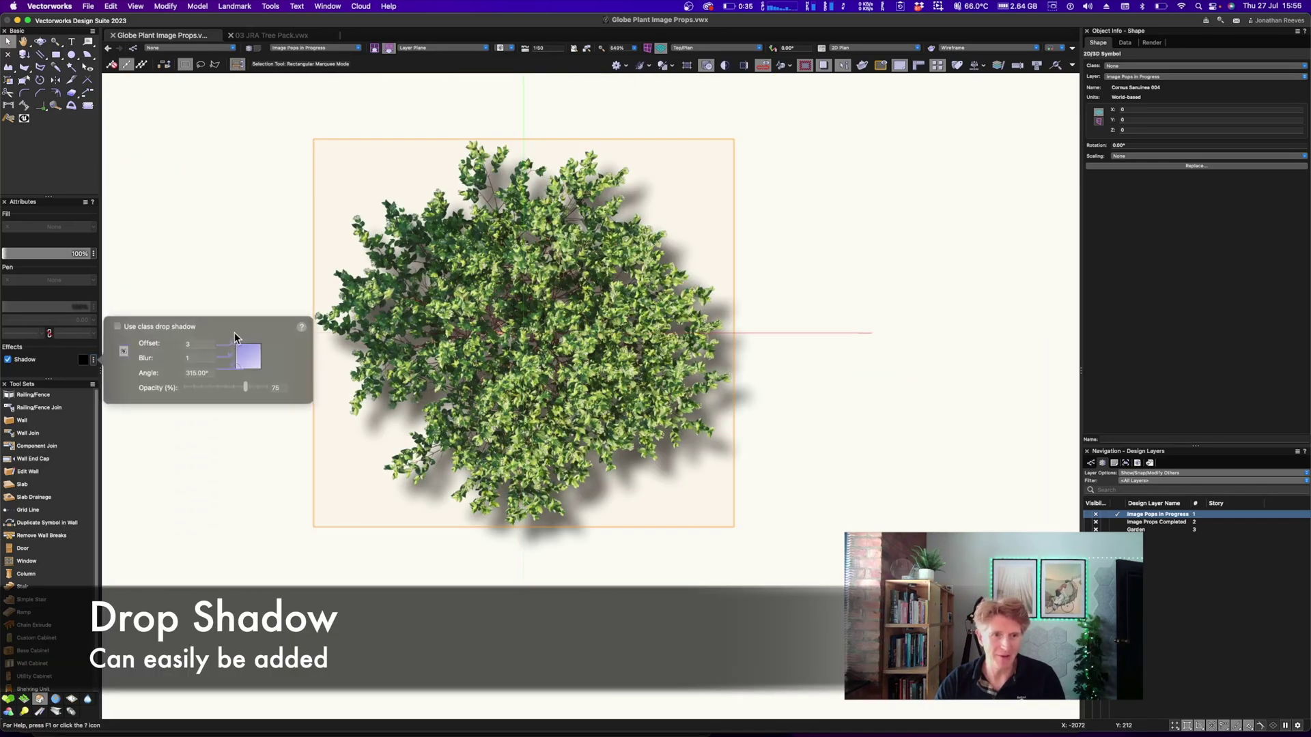
left_click_drag(203, 387, 210, 387)
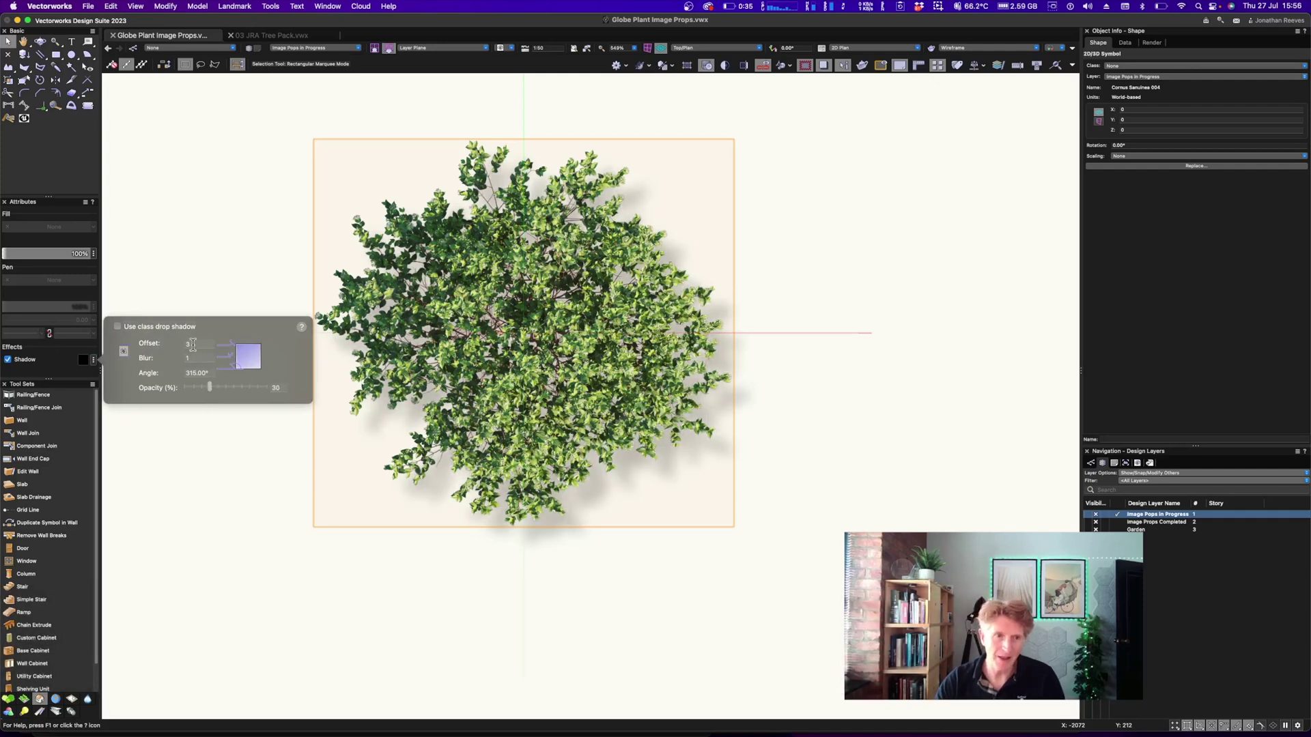
left_click(196, 358)
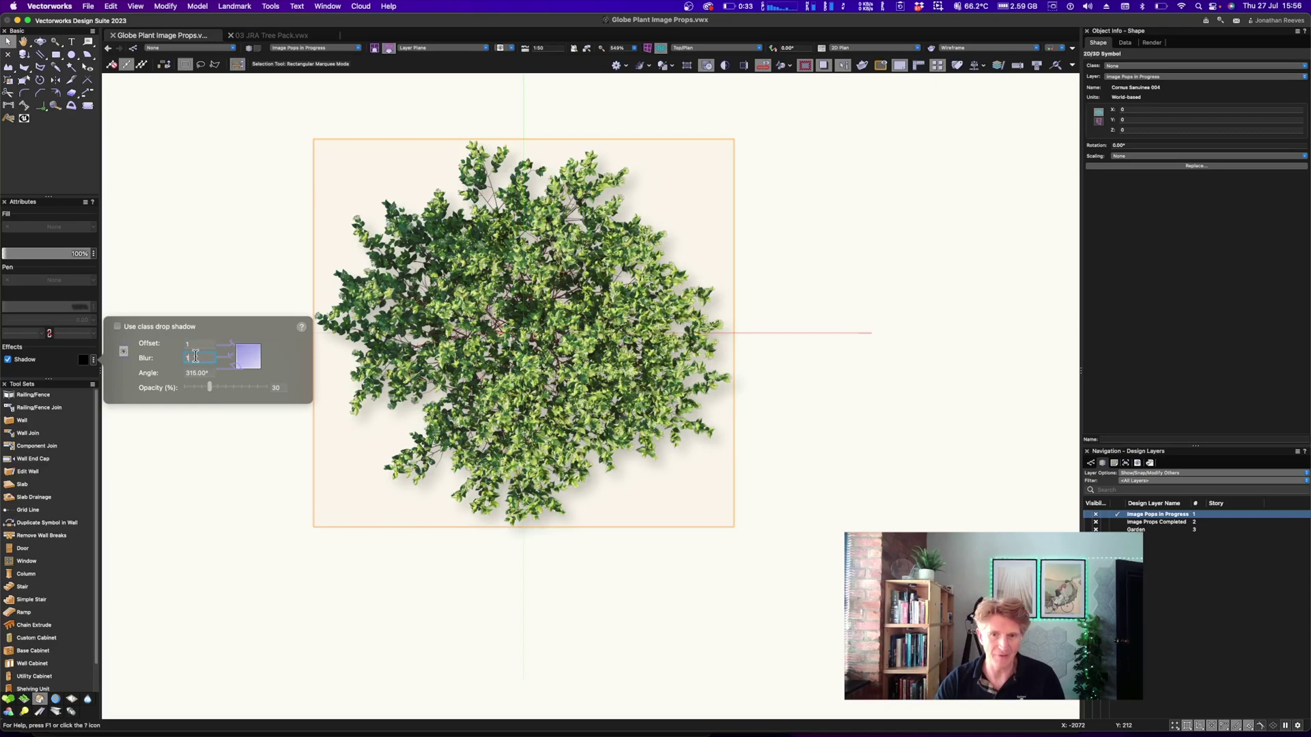
left_click(187, 305)
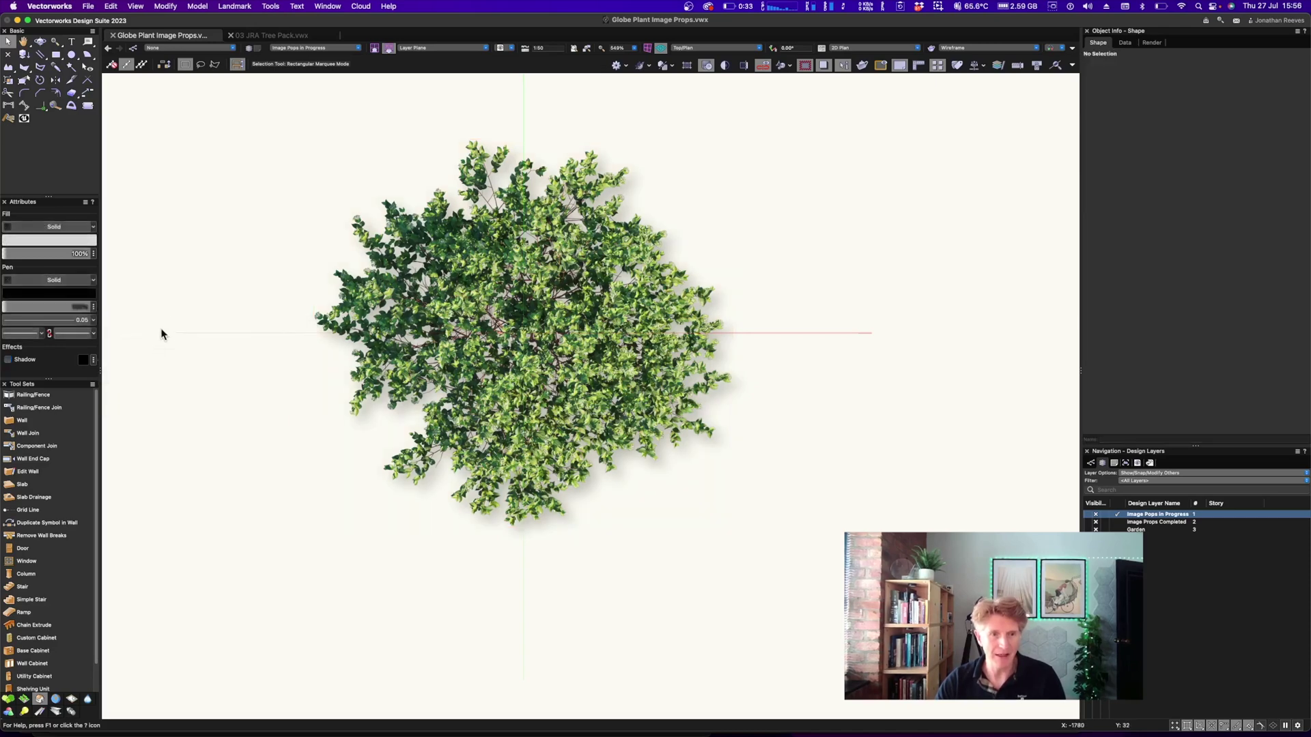
- Raise the drop shadow's opacity slightly and turn the symbol's shadow off
key("super+a")
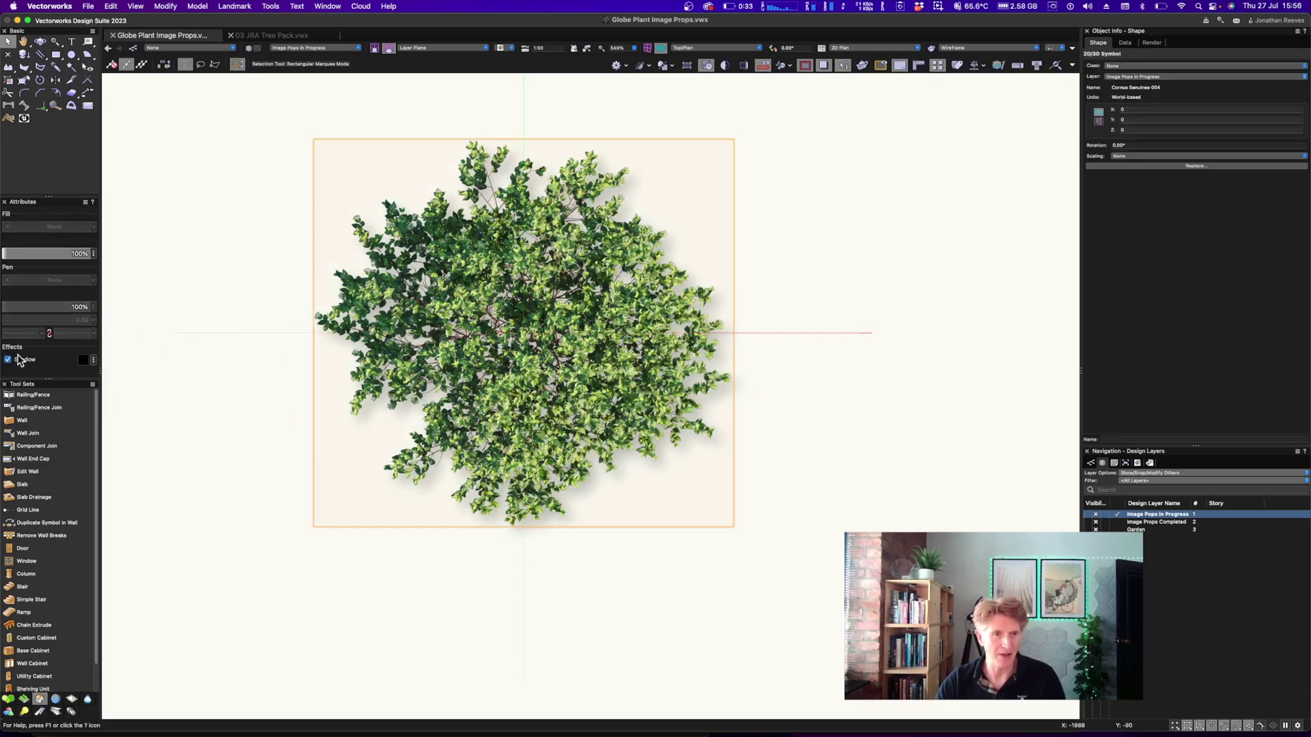
left_click(94, 361)
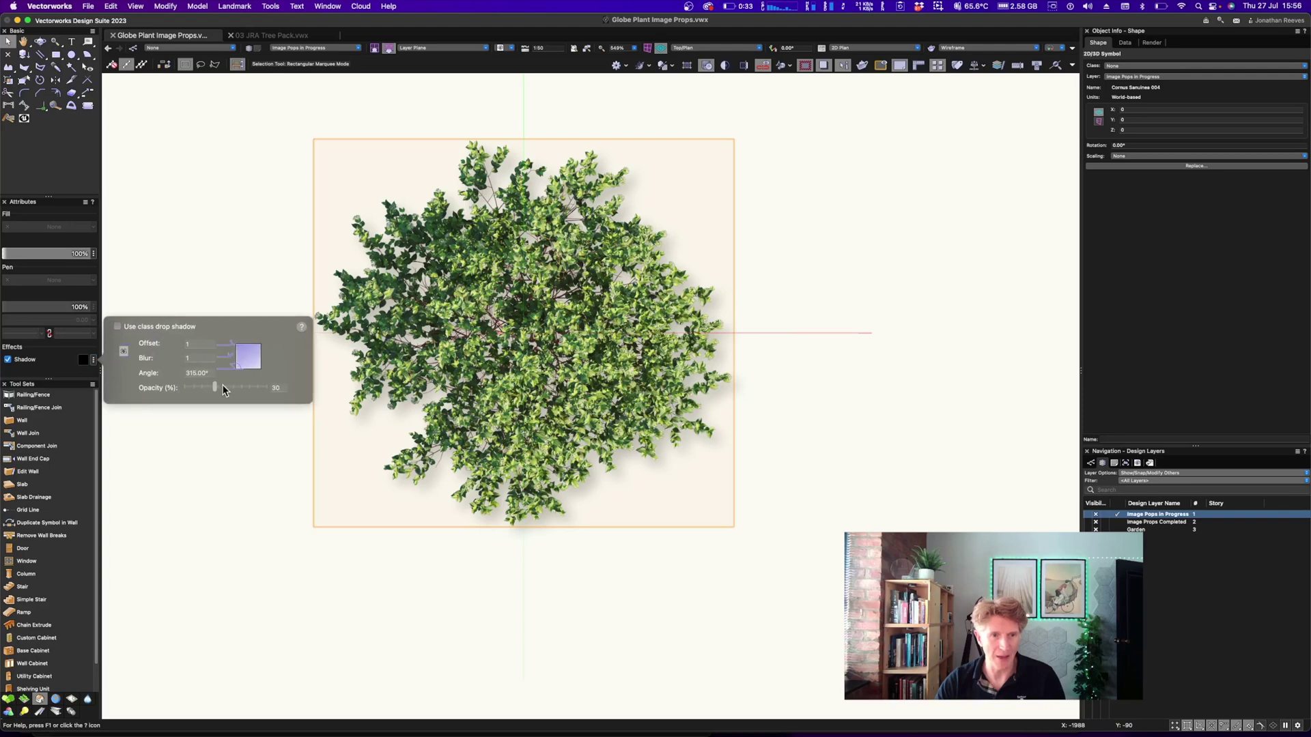
left_click(250, 282)
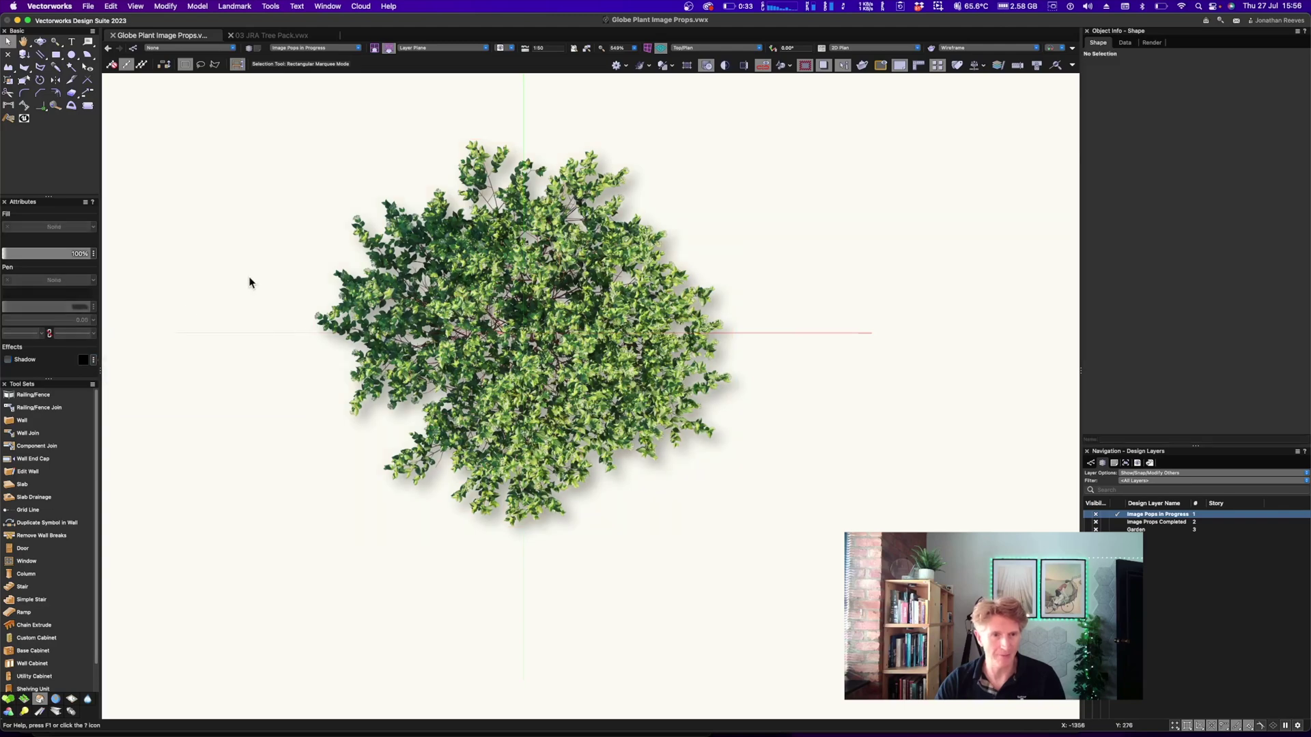
key("super+a")
left_click(8, 360)
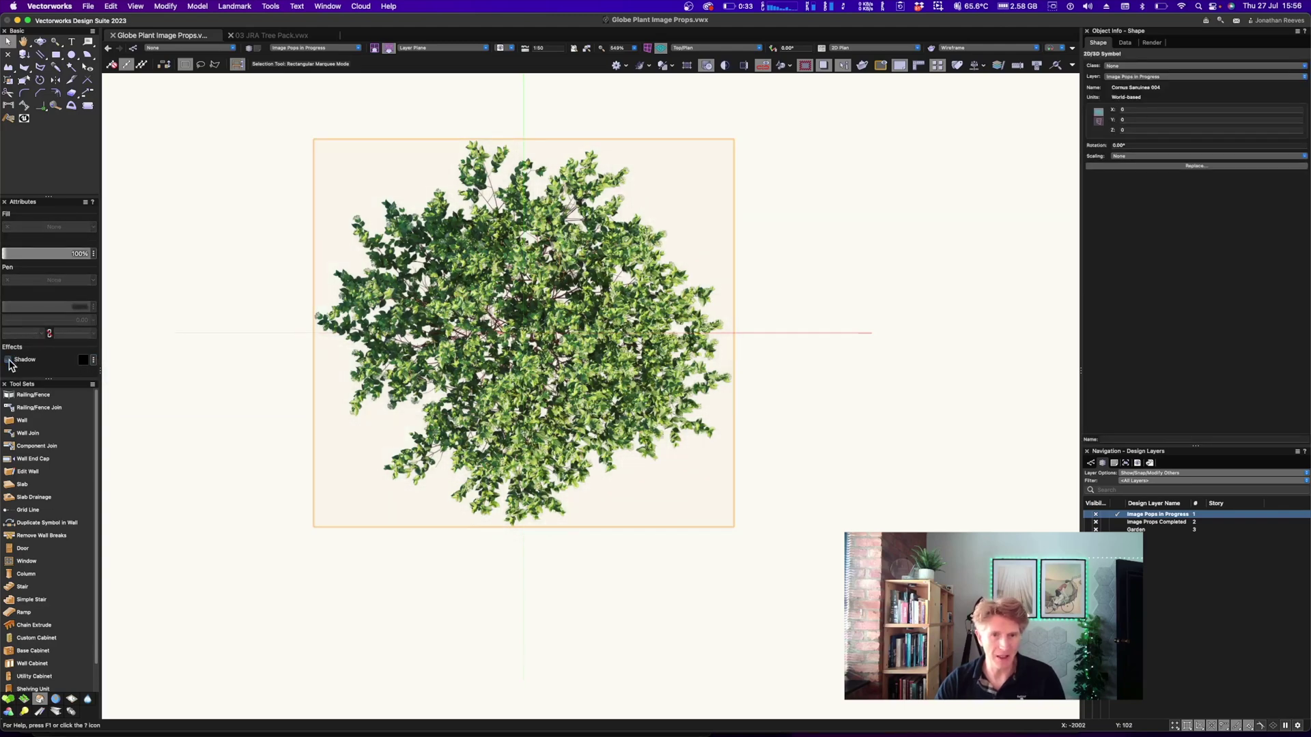
- Examine the plant symbol in isometric, Top/Plan and 3D Top views, ending in Right Isometric
scroll(584, 376, "down", 3)
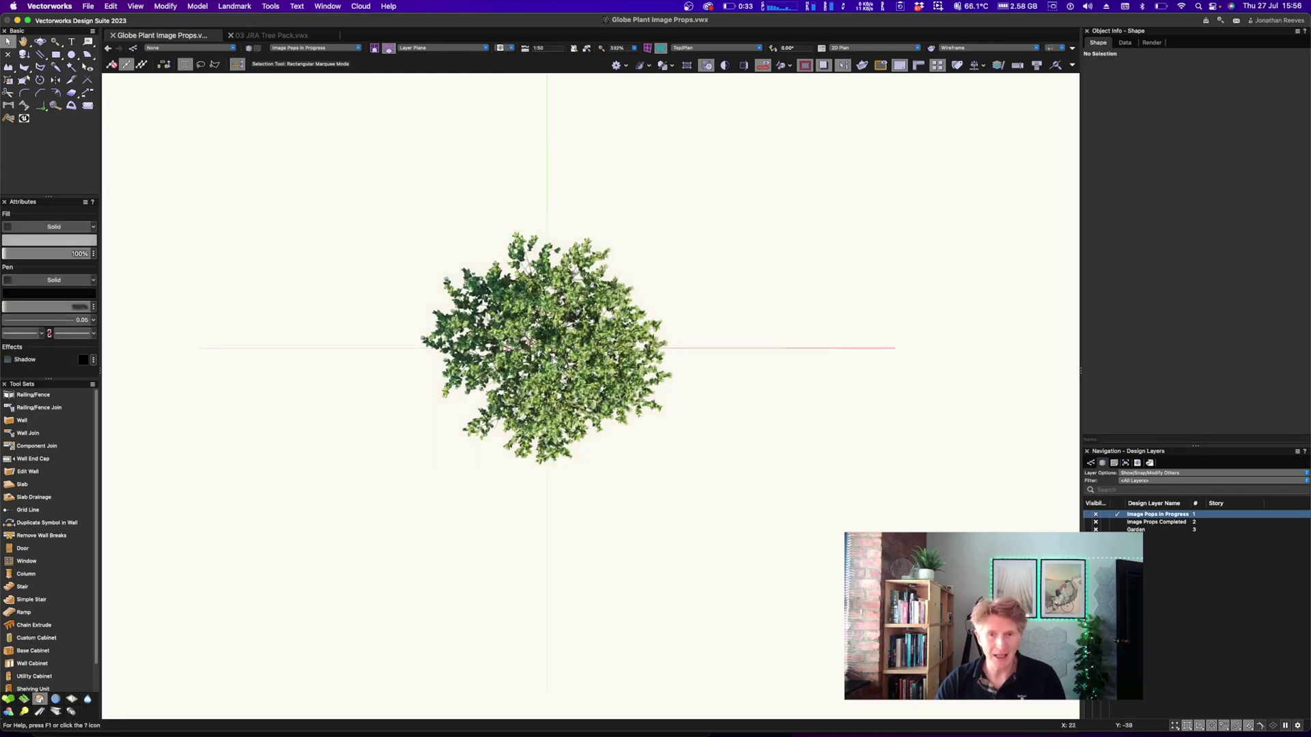
key("2")
key("3")
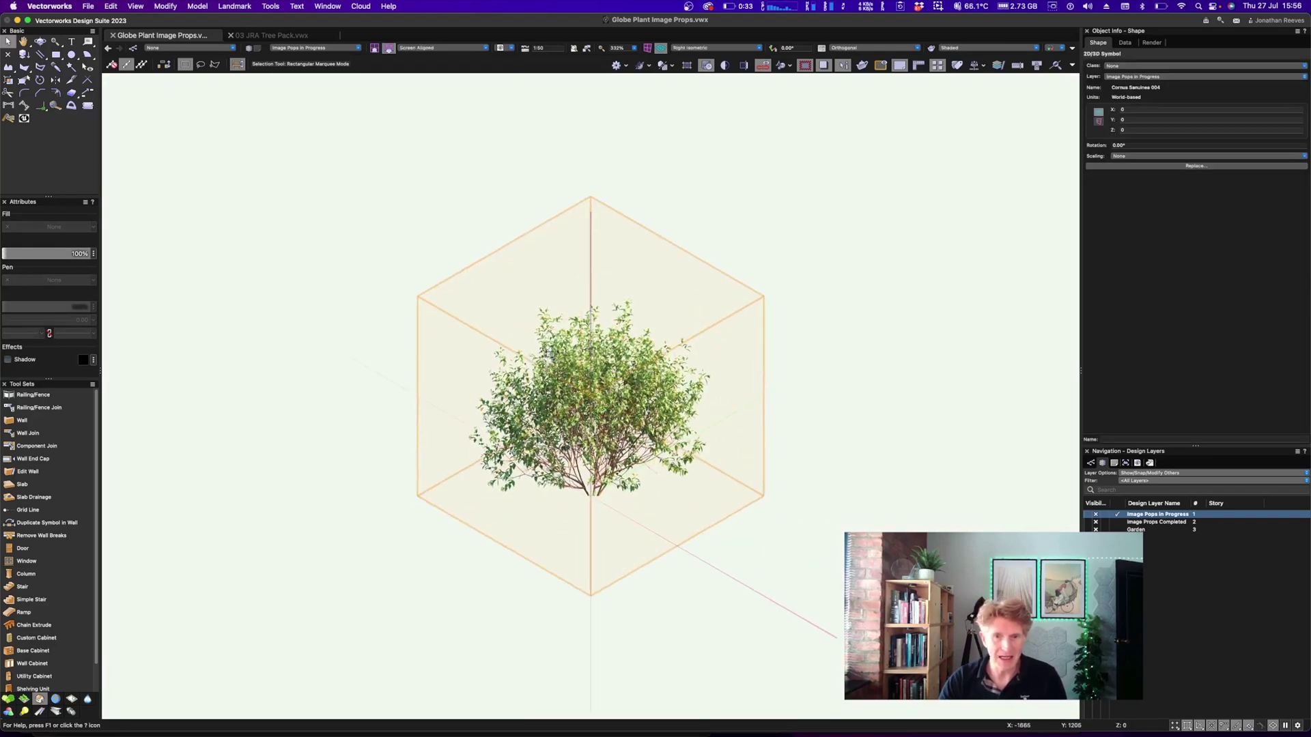
key("KP_2")
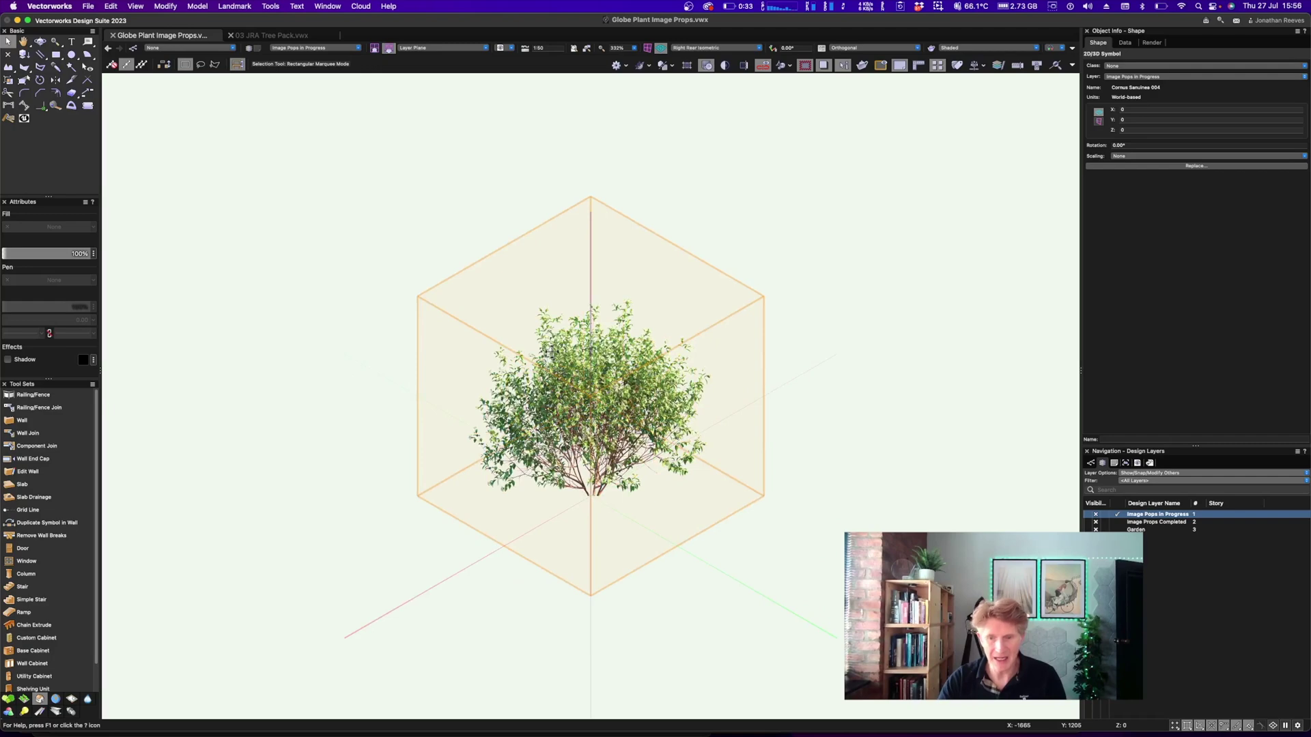
key("F5")
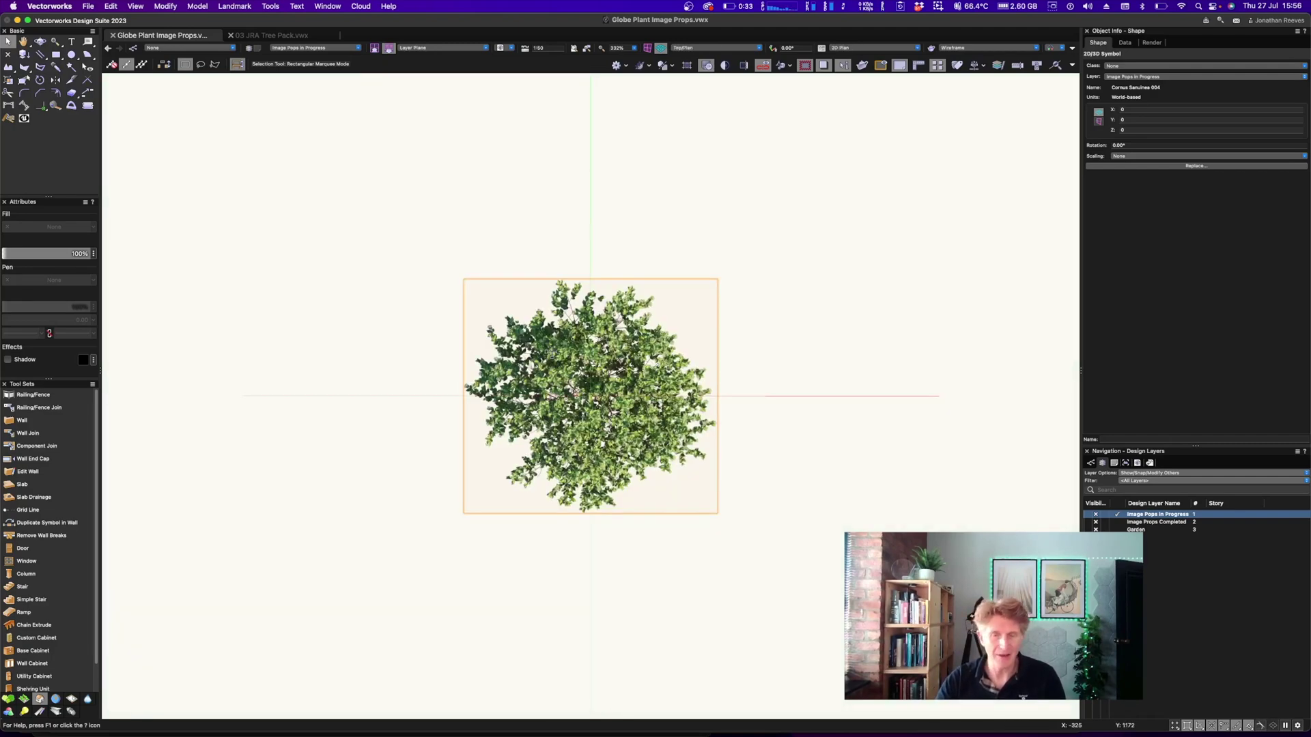
key("KP_5")
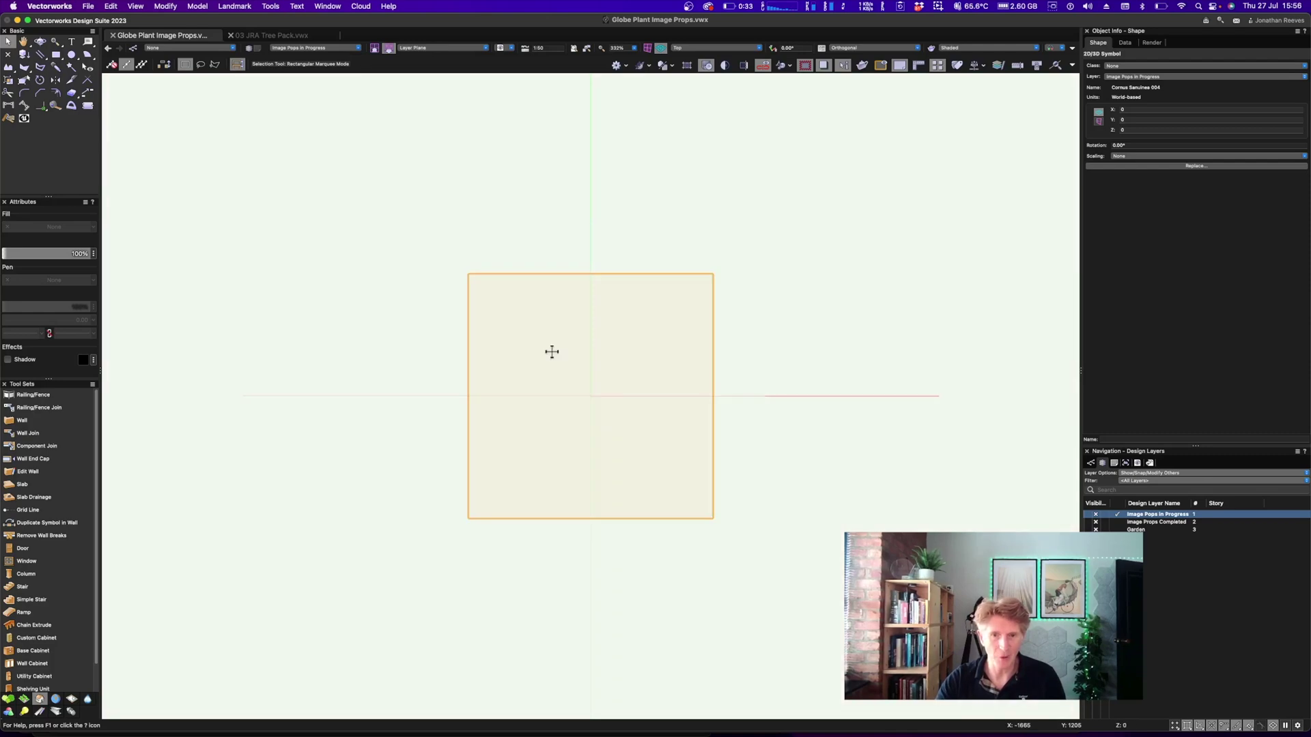
key("KP_3")
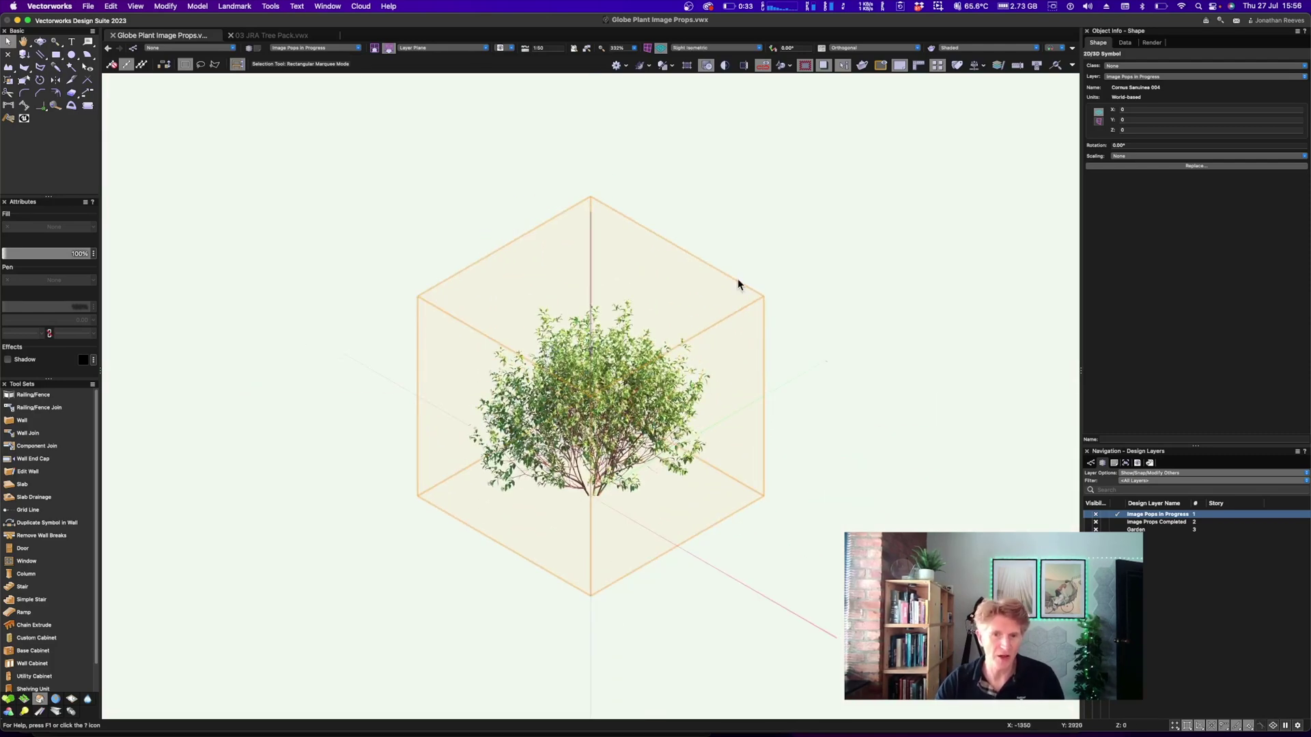
left_click(911, 426)
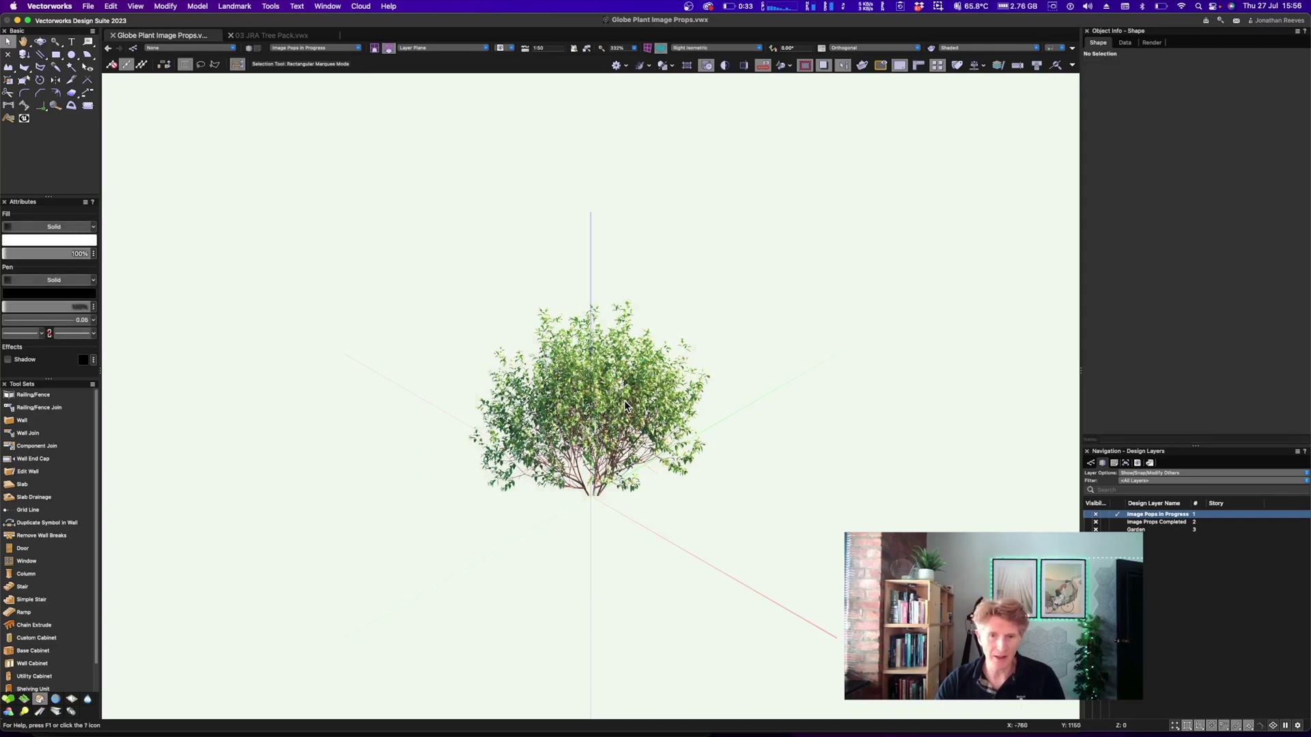
- Move the plant symbol to the Image Props Completed layer and make that layer and the Garden layer visible
left_click(597, 496)
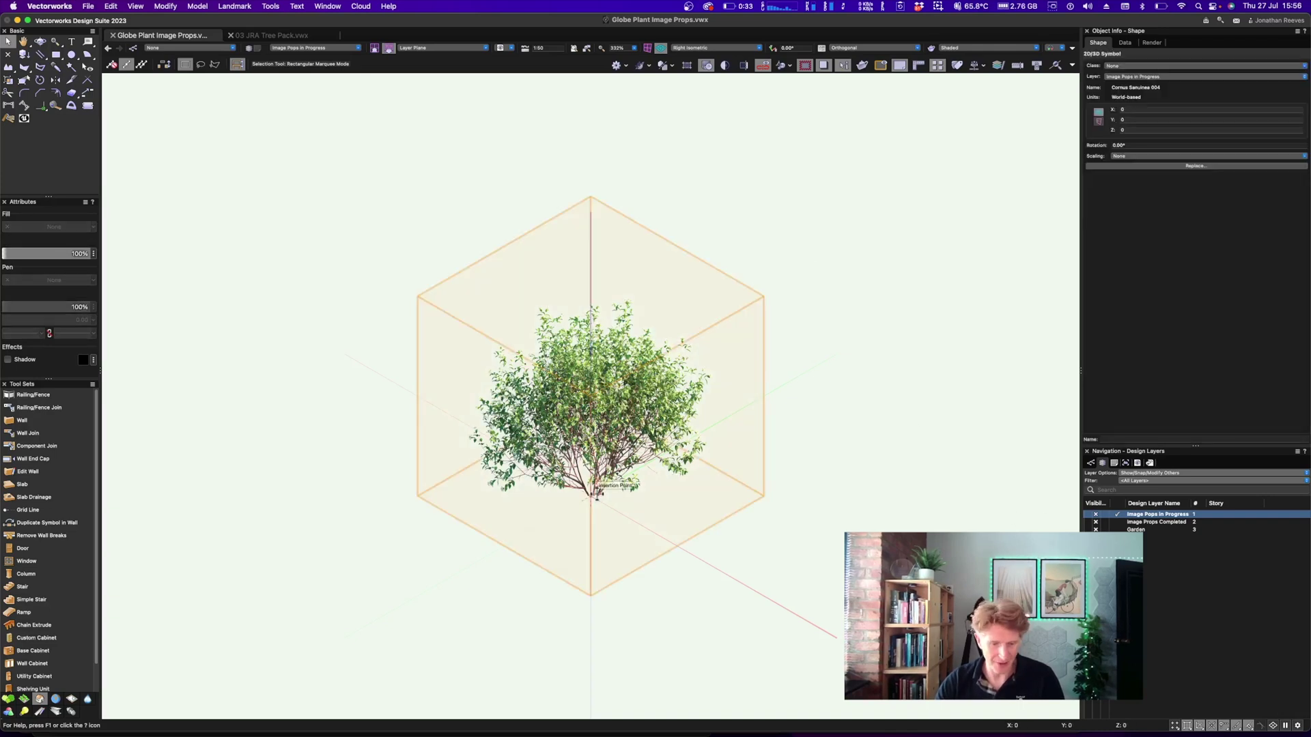
left_click(1149, 78)
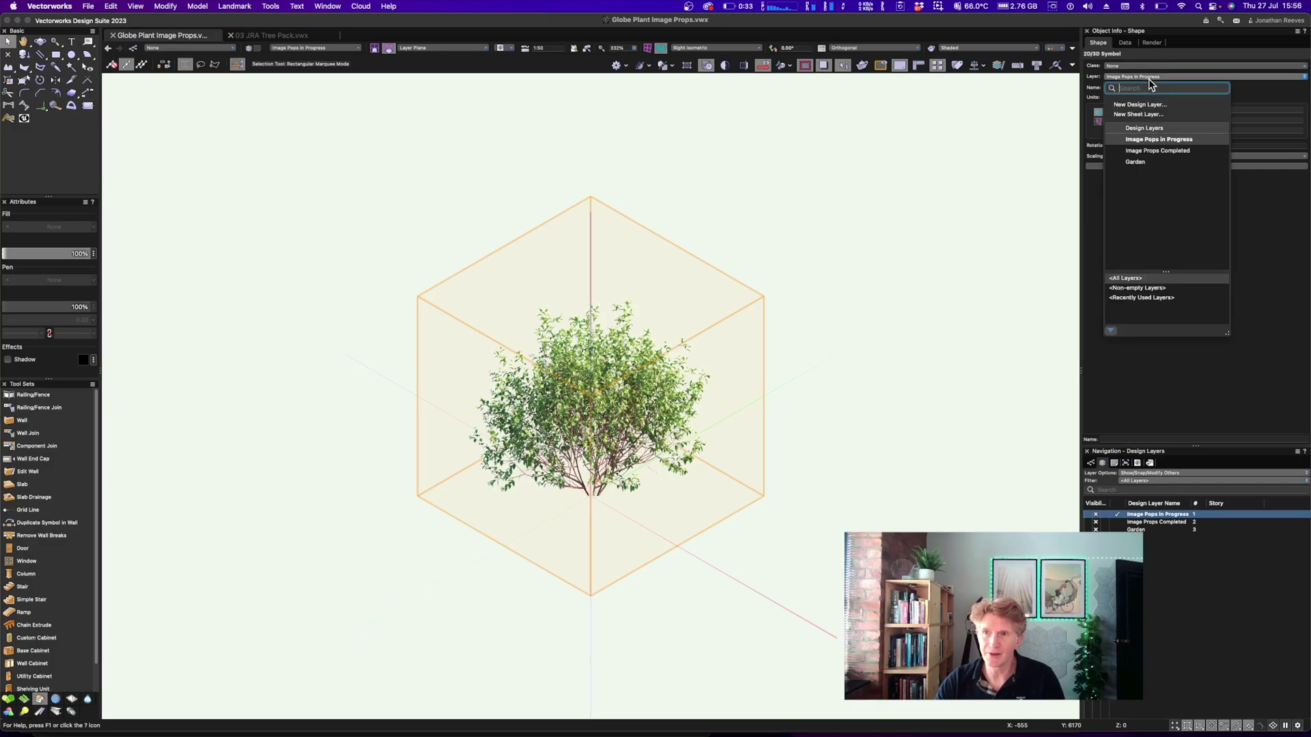
left_click(1153, 152)
left_click(1087, 522)
left_click(1088, 529)
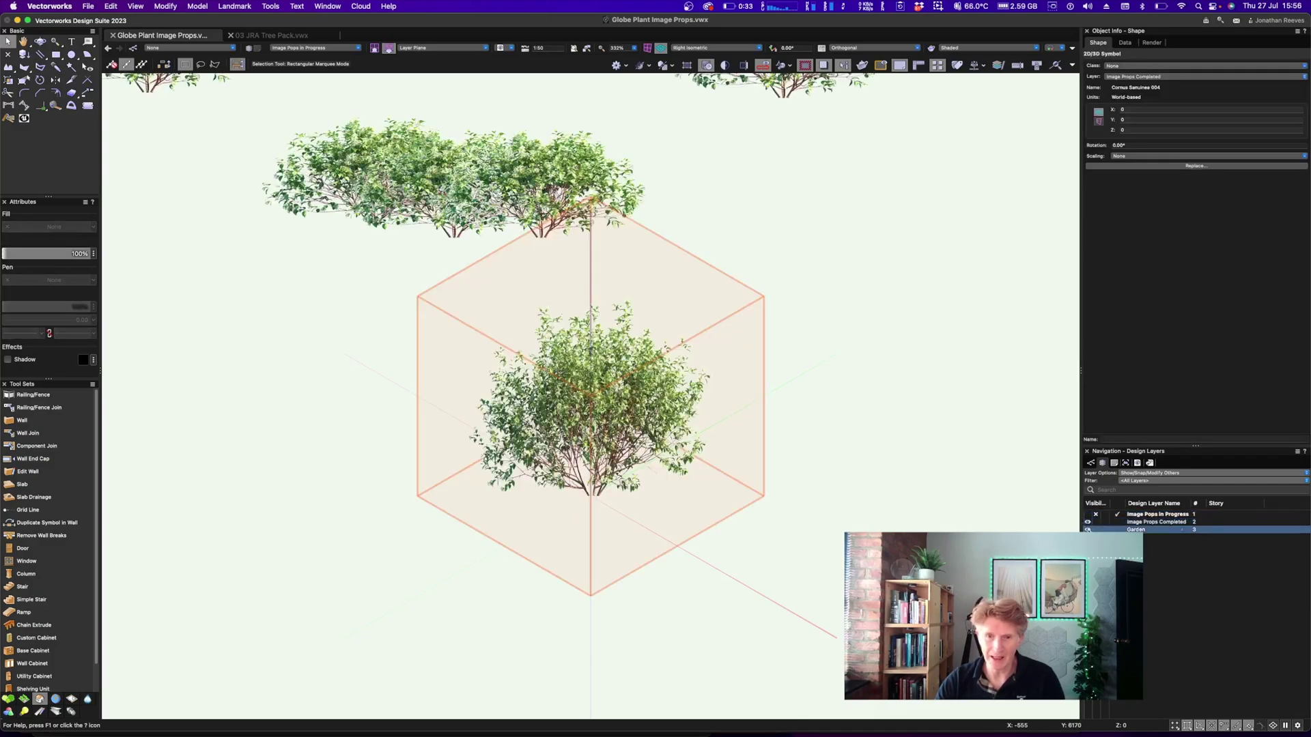
- In Top/Plan view, move the plant symbol beside the garden's horizontal path and turn on its drop shadow
scroll(866, 476, "down", 5)
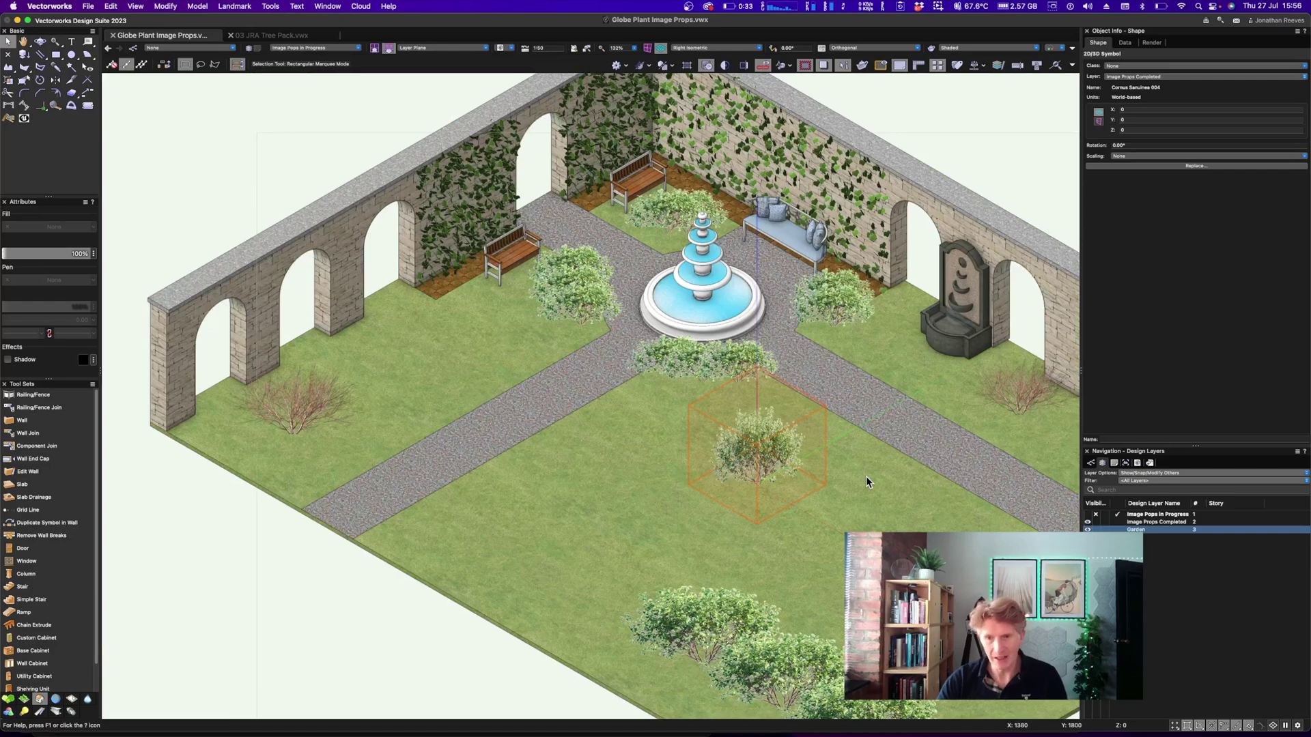
scroll(812, 455, "up", 3)
scroll(612, 323, "down", 4)
key("x")
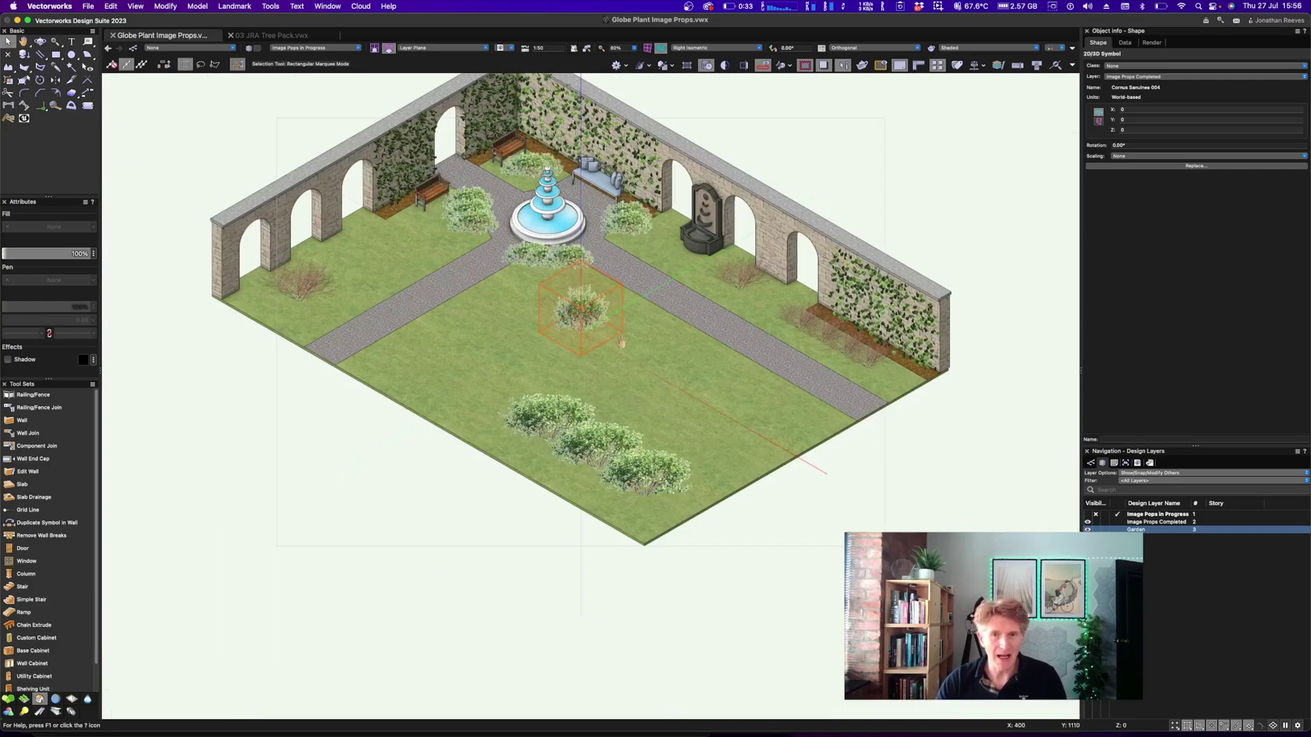
scroll(716, 273, "up", 2)
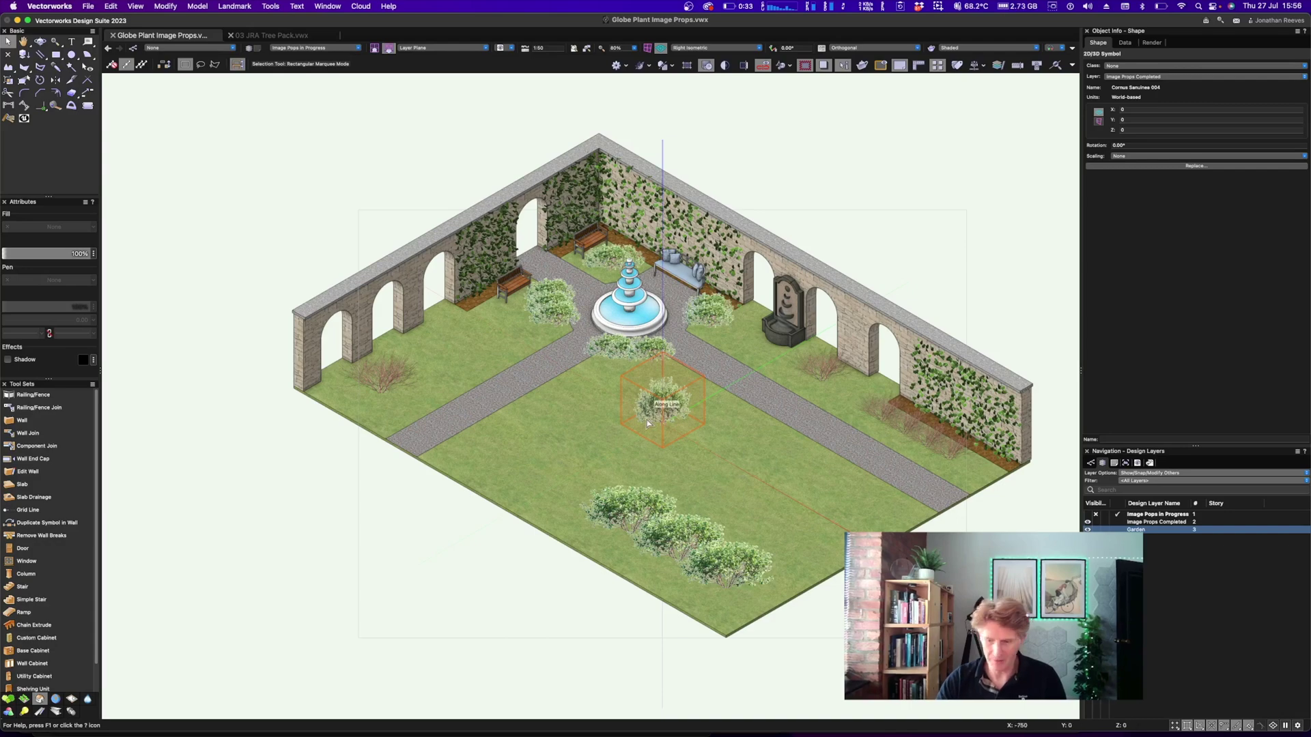
key("super+5")
left_click_drag(587, 395, 661, 325)
left_click(8, 360)
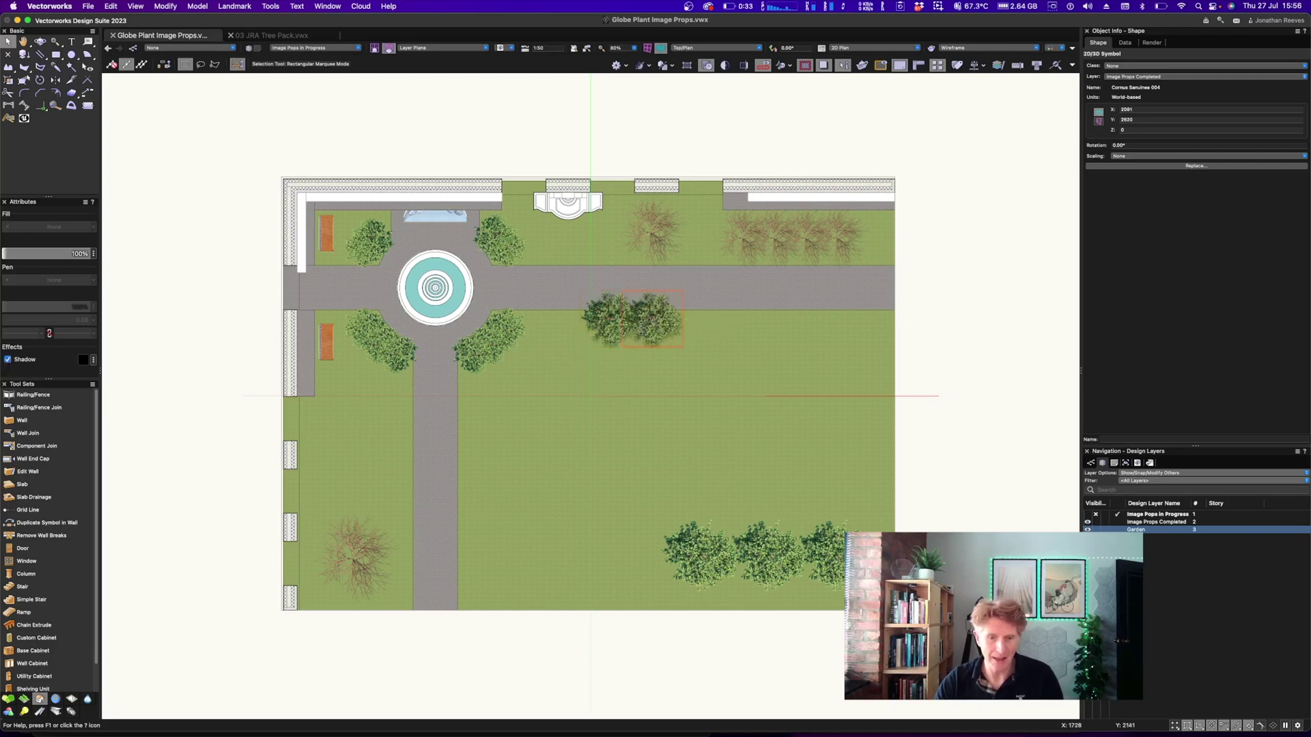
- Duplicate the plant repeatedly to form a row along the path and show it in Right Isometric view
key("super+d")
key("super+d")
key("super+d")
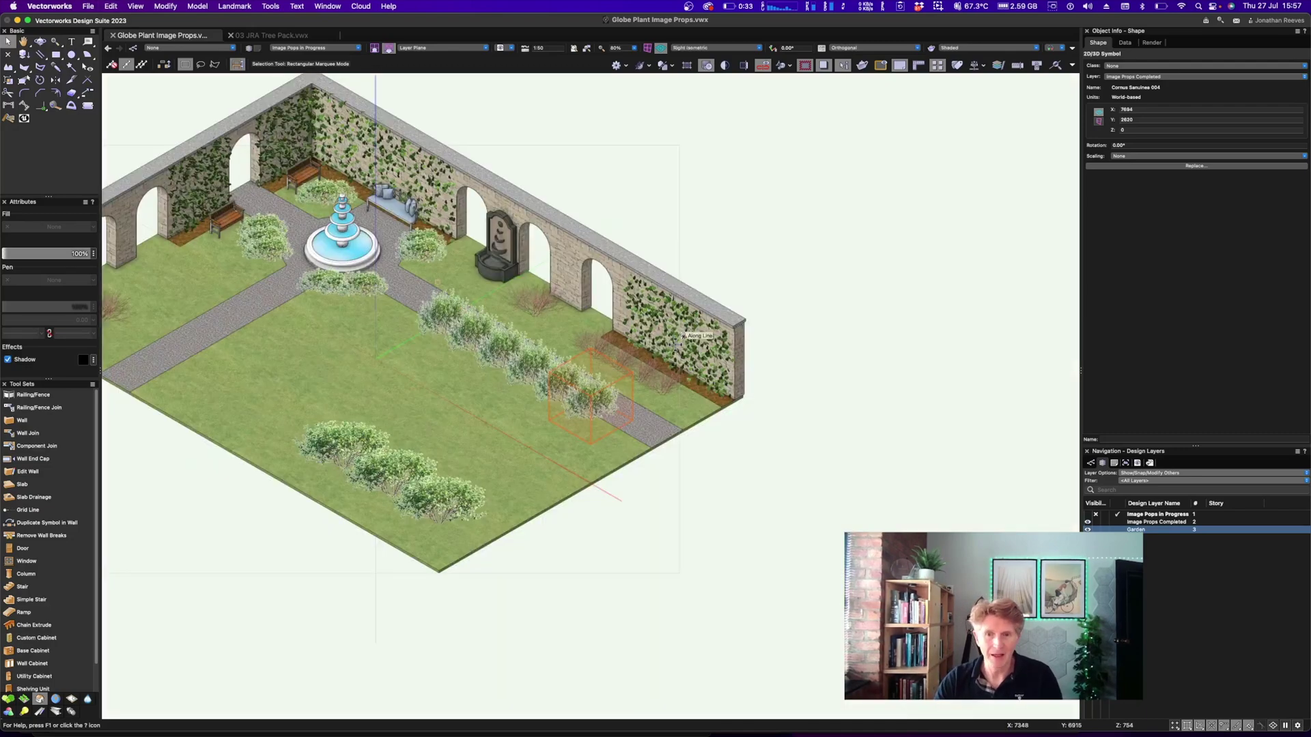
- Orbit the garden model to a lower viewing angle and set its projection to Normal Perspective
left_click_drag(389, 243, 687, 492)
middle_click_drag(690, 494, 608, 447, "shift")
key("super+4")
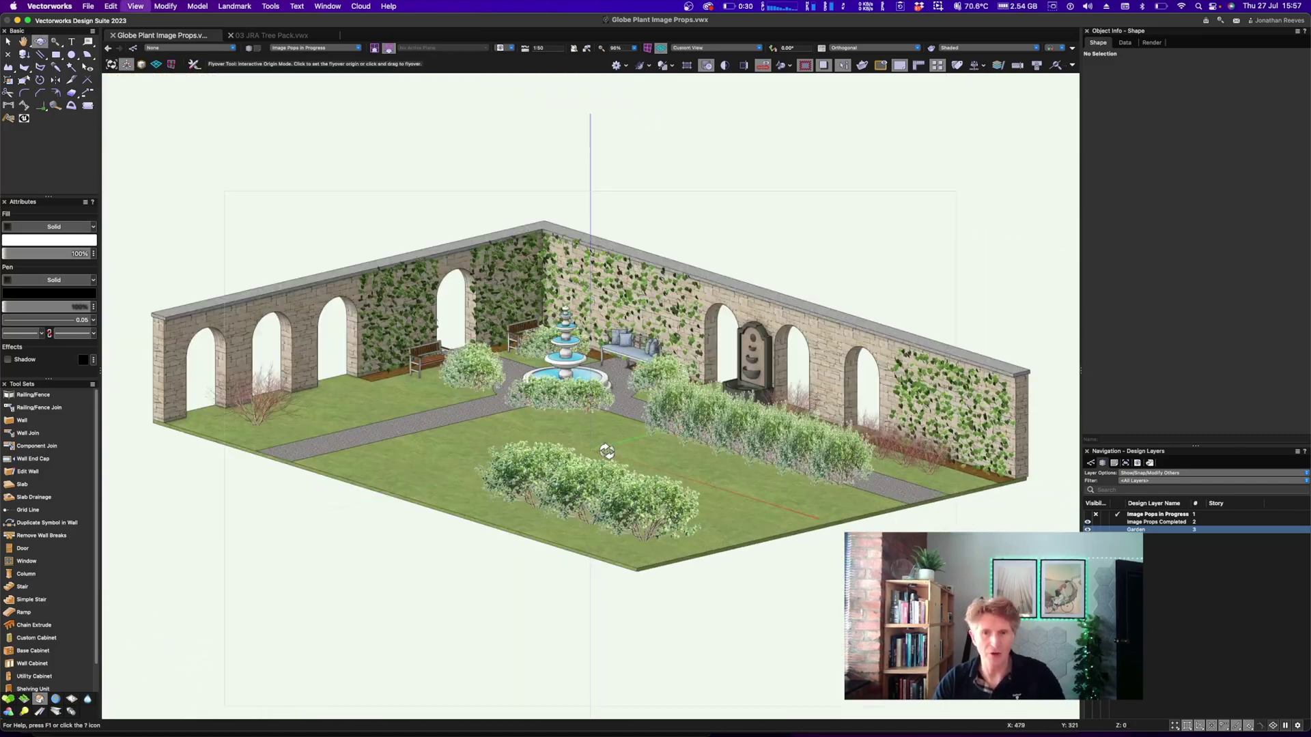
left_click(865, 47)
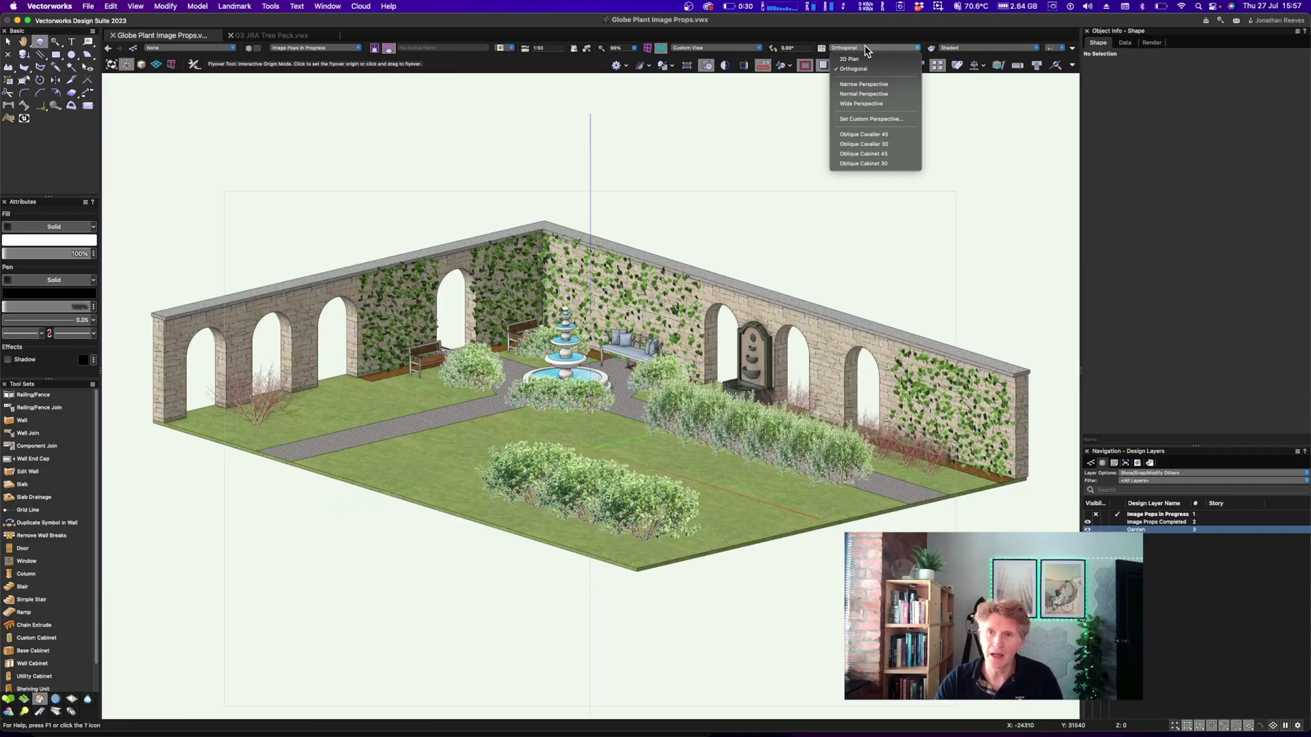
left_click(859, 96)
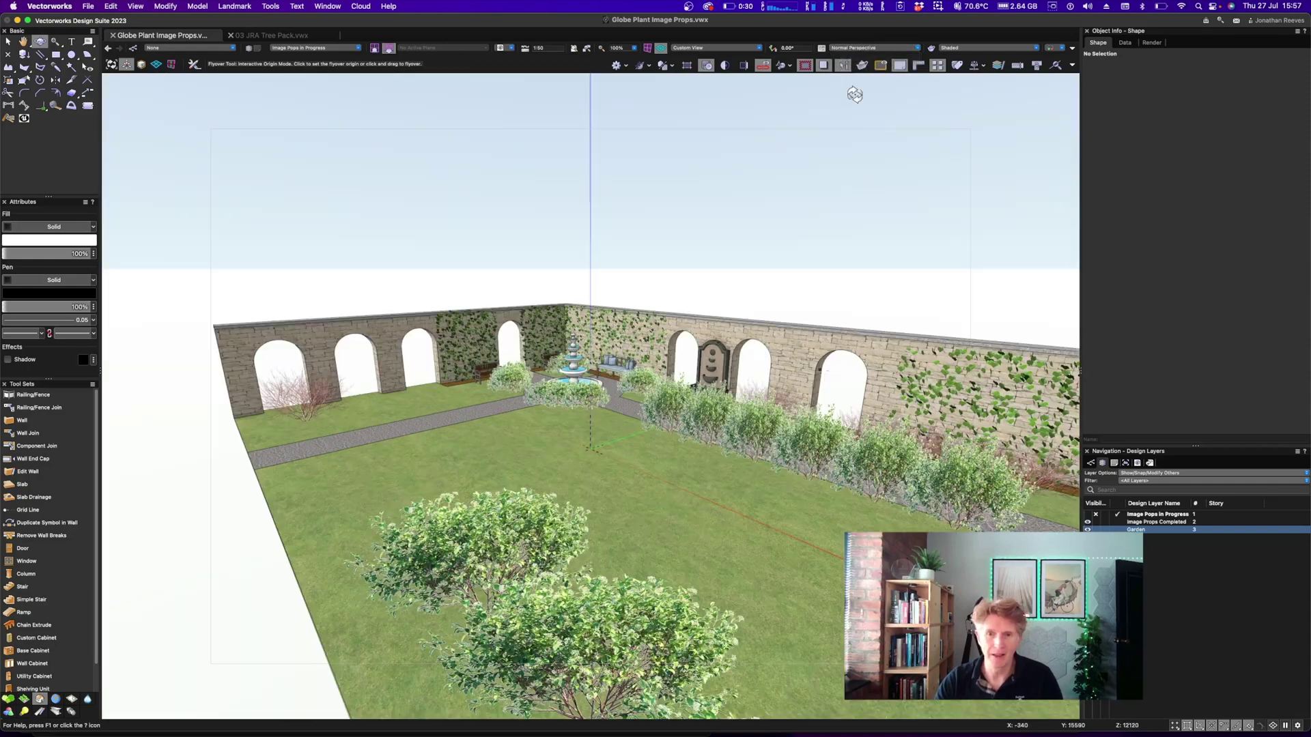
- Walk through the perspective view towards the shrub row along the path with the Walkthrough tool
left_click_drag(642, 476, 633, 455)
key("shift+w")
left_click_drag(679, 510, 728, 459)
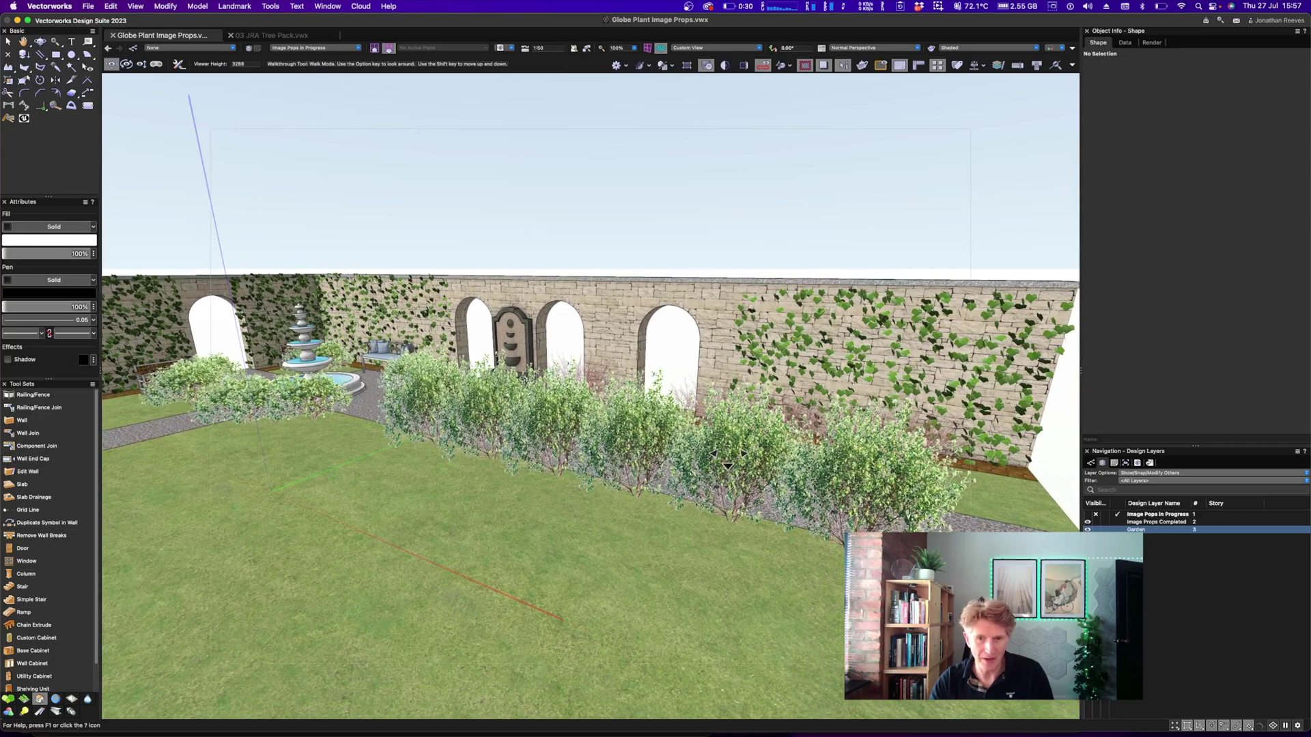
- Examine the planting in Right Isometric and Front perspective views, ending in an orthogonal Front elevation
key("3")
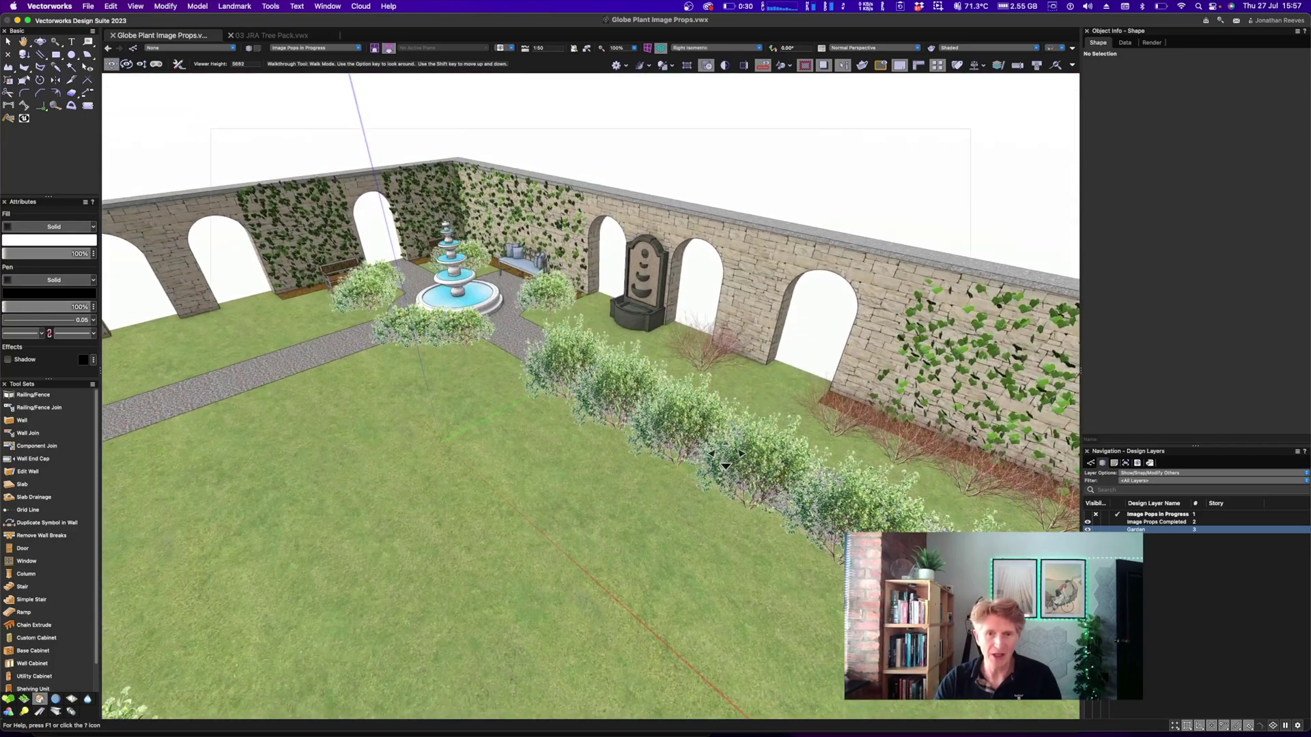
key("2")
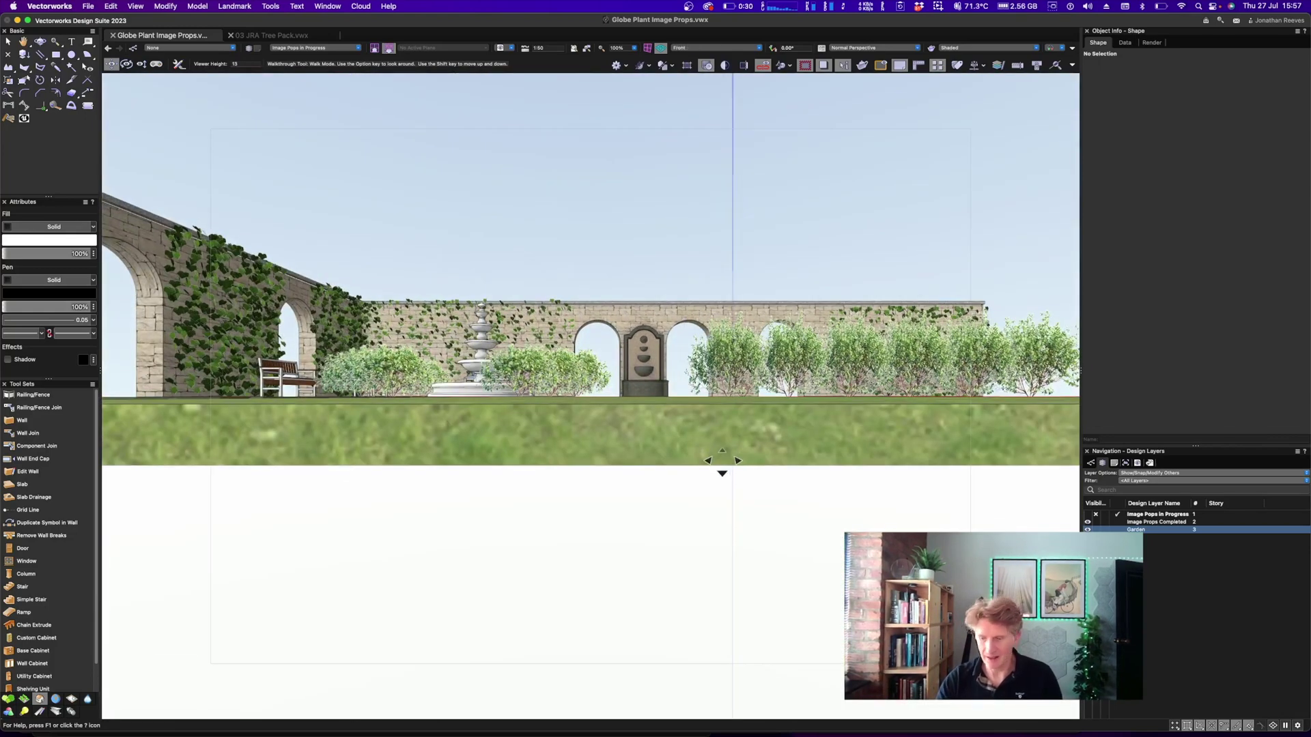
key("0")
key("2")
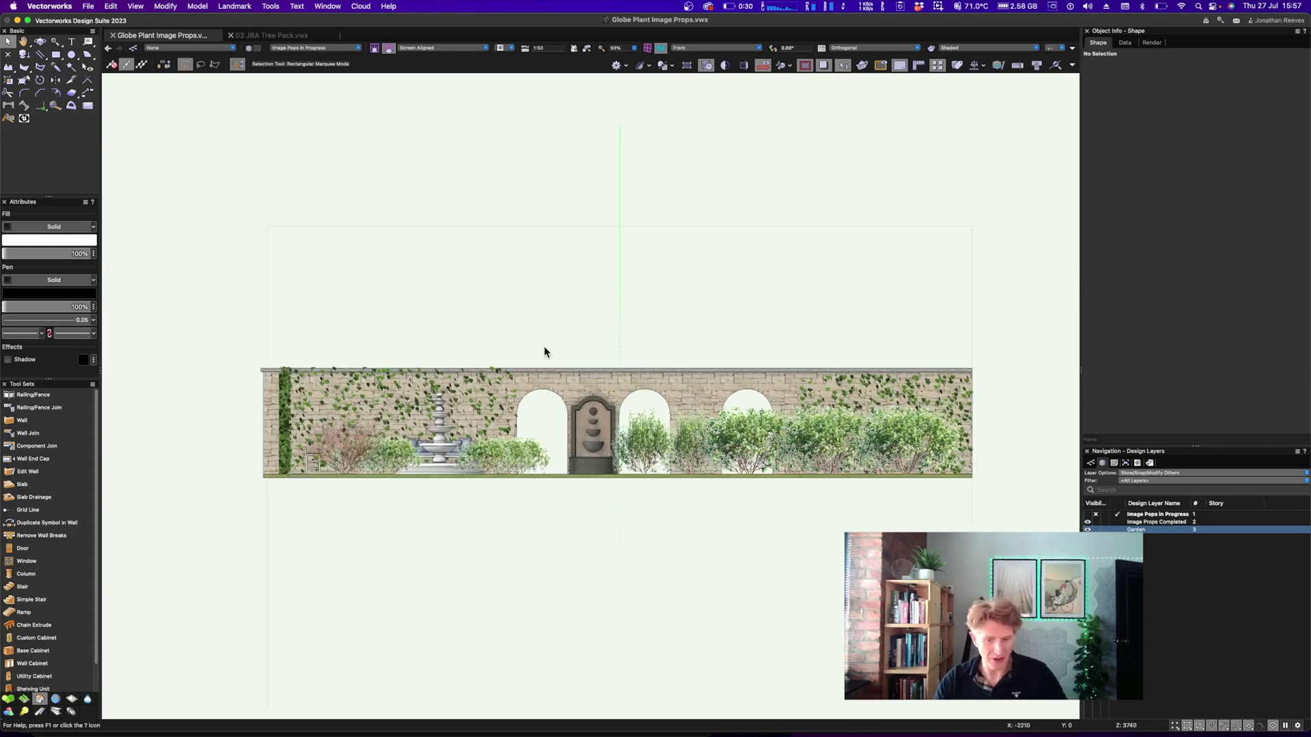
- Examine the planted garden in Top/Plan, Right Isometric and Front views, ending in Left Isometric with Normal Perspective
scroll(545, 352, "up", 2)
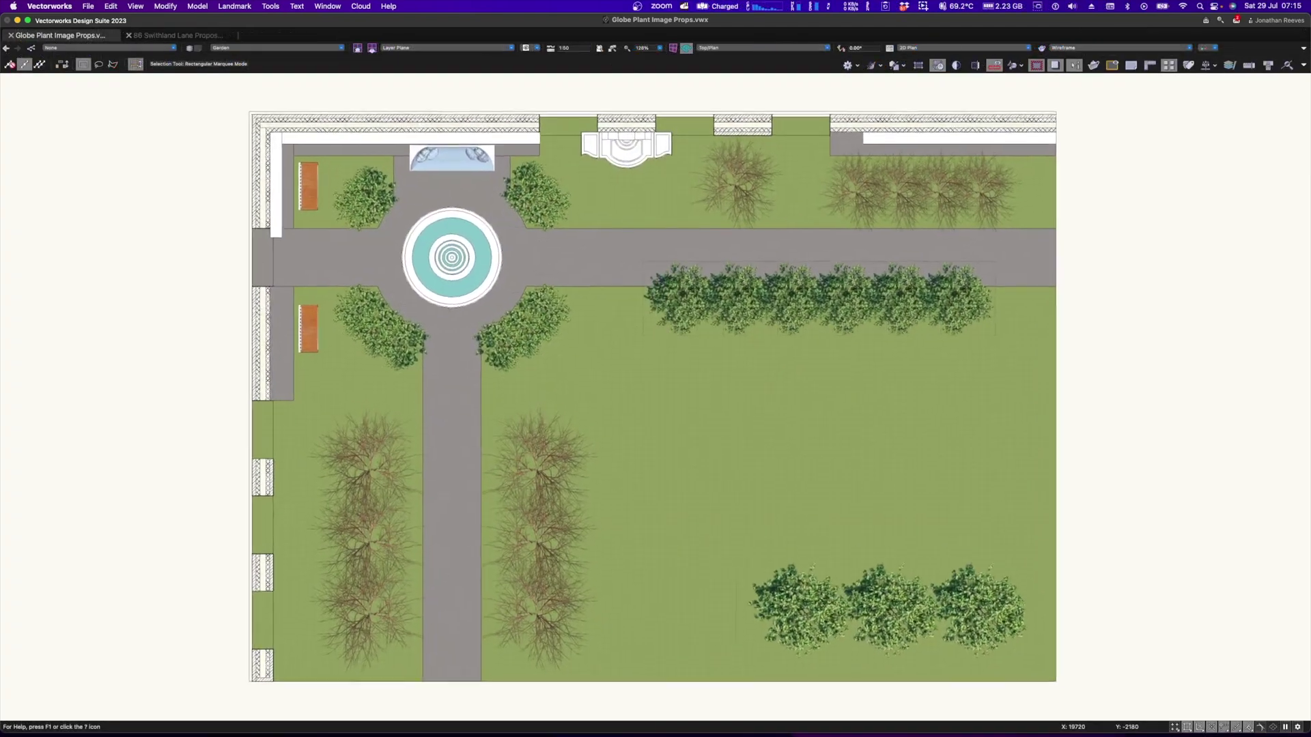
scroll(663, 405, "up", 5)
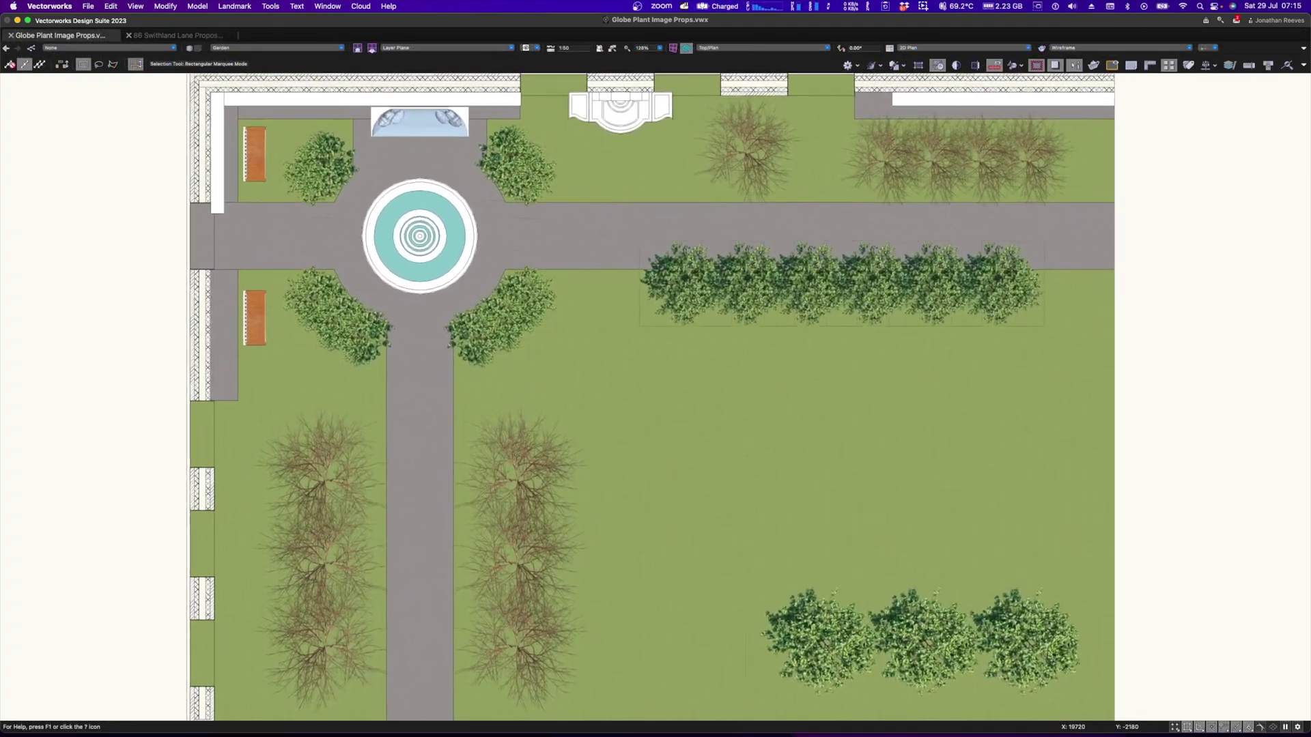
scroll(651, 472, "up", 1)
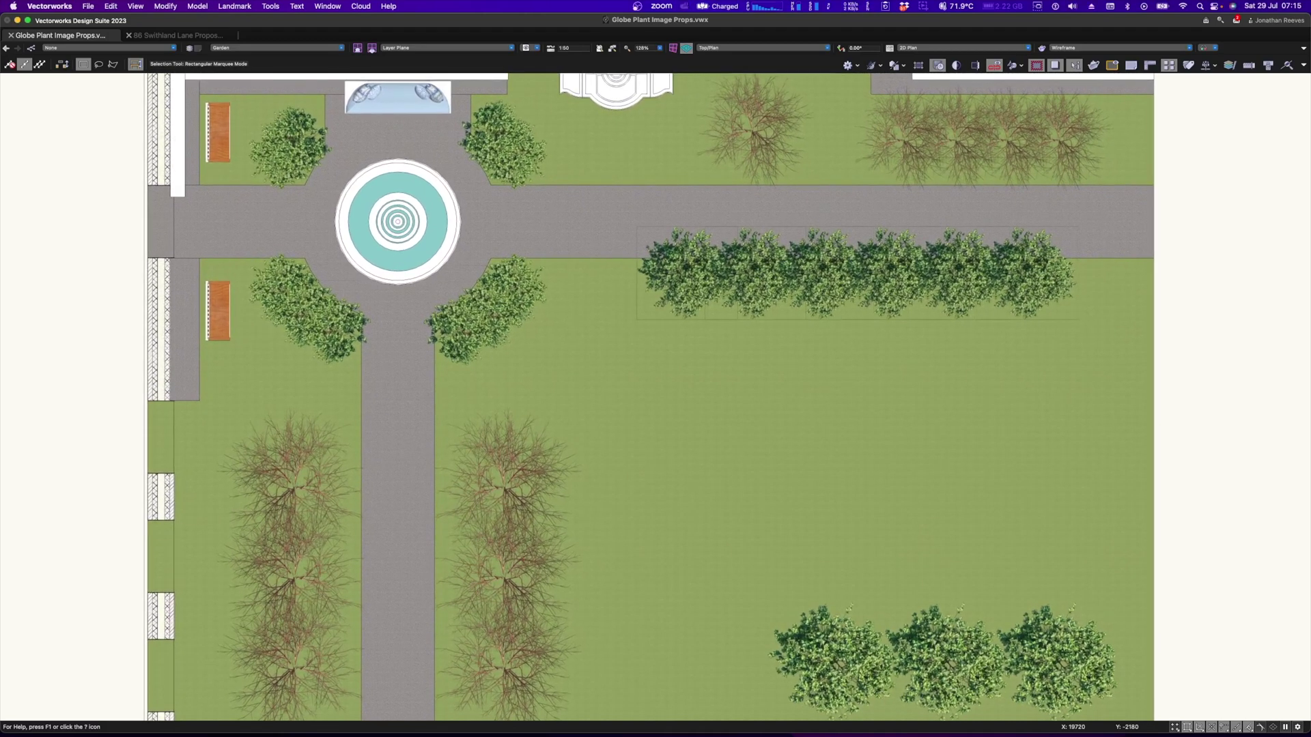
key("3")
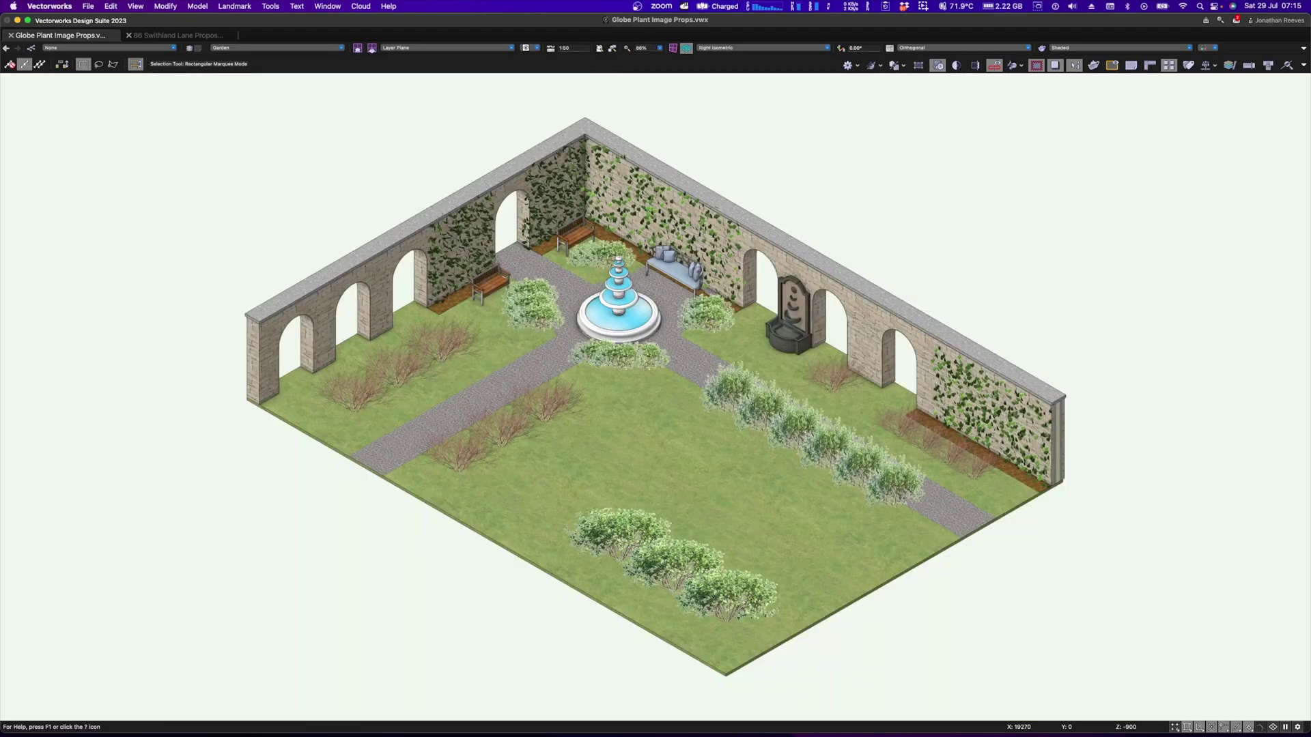
middle_click_drag(656, 396, 738, 320, "shift")
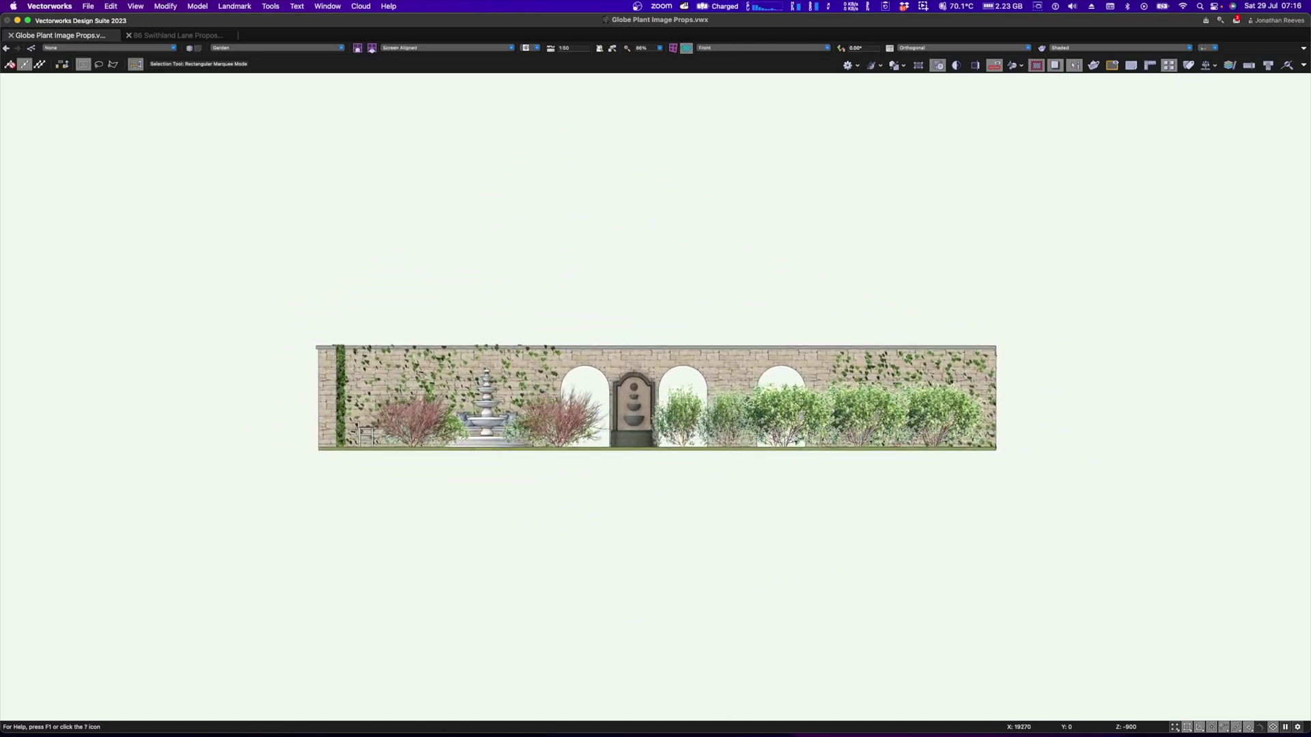
middle_click_drag(738, 321, 564, 399, "shift")
key("1")
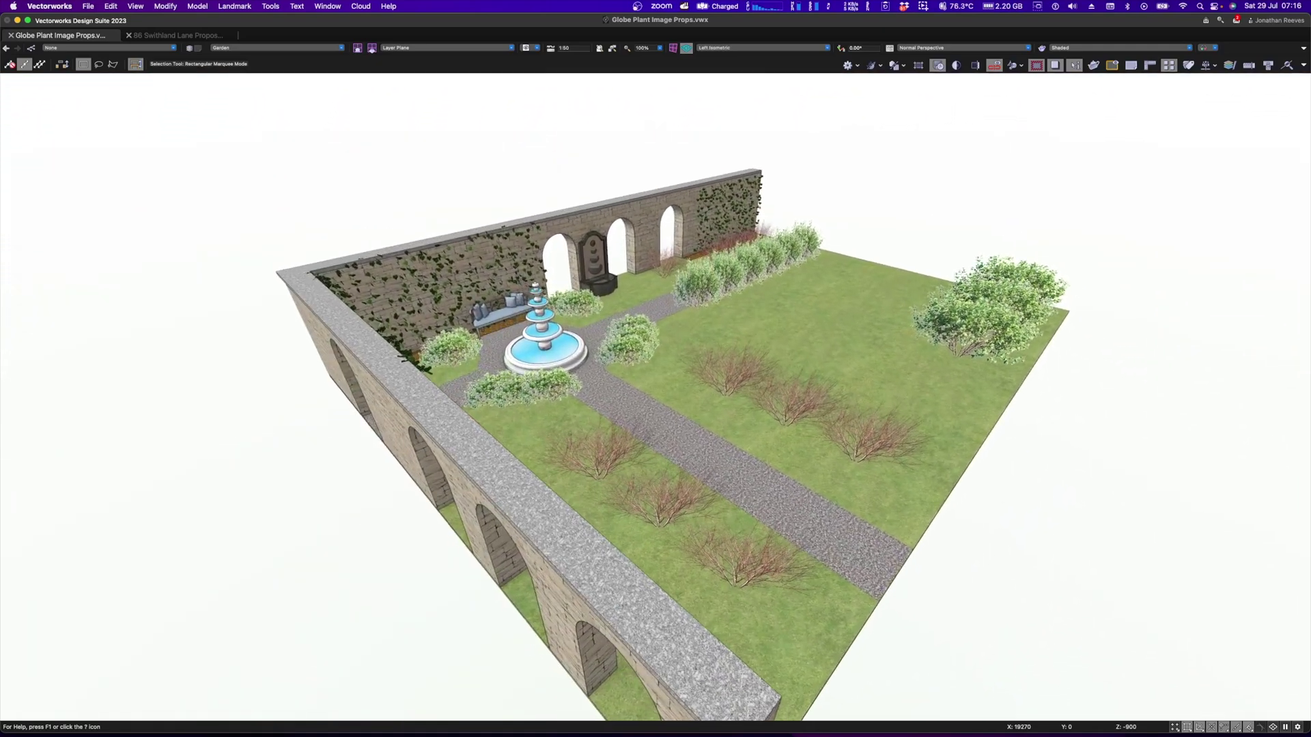
- Orbit to the far end of the path and walk past the shrub row to the fountain in perspective
middle_click_drag(825, 494, 509, 435, "shift")
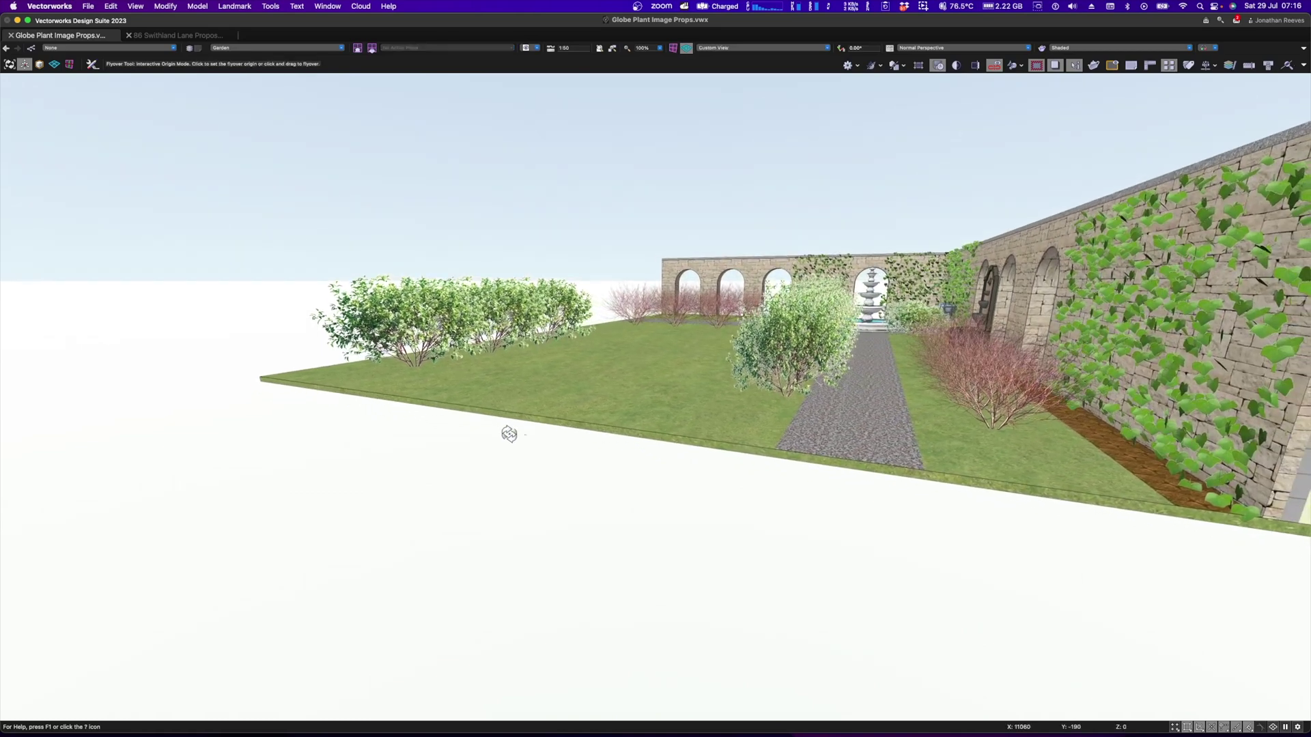
key("shift+c")
left_click_drag(1008, 355, 1029, 313)
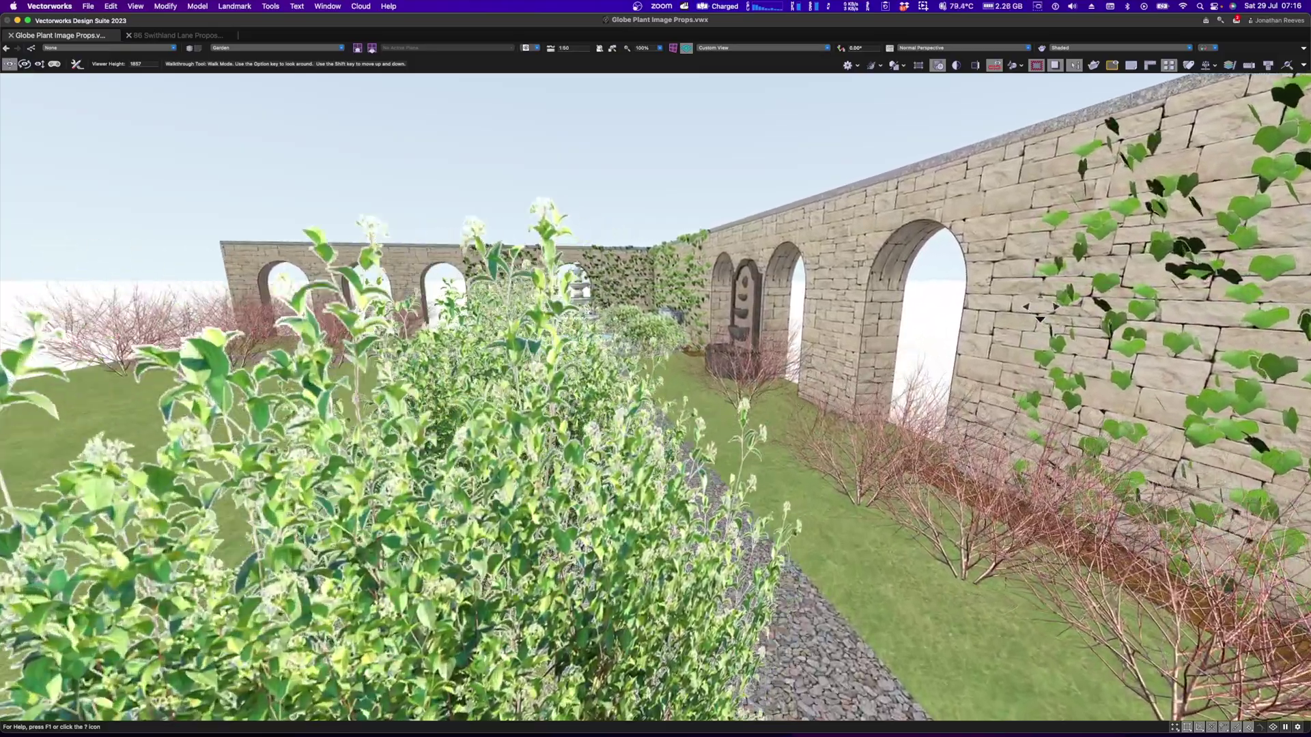
left_click_drag(1040, 315, 916, 316)
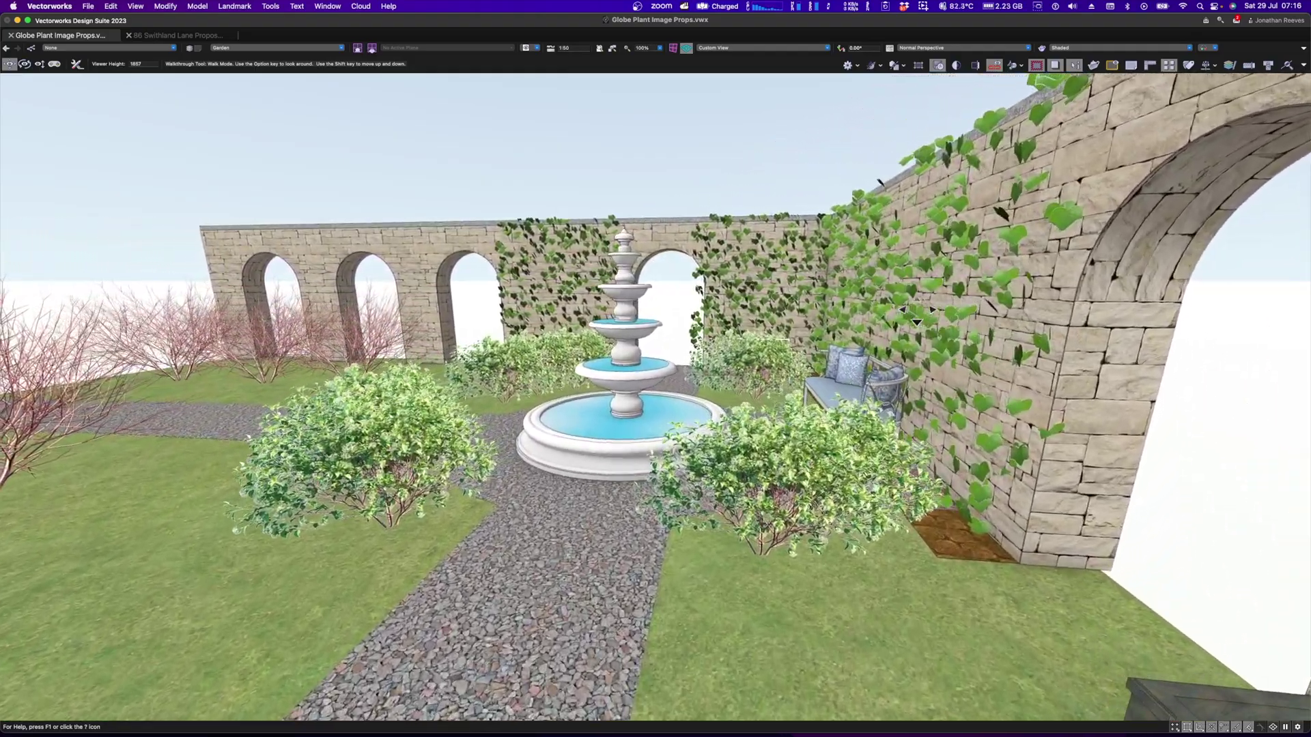